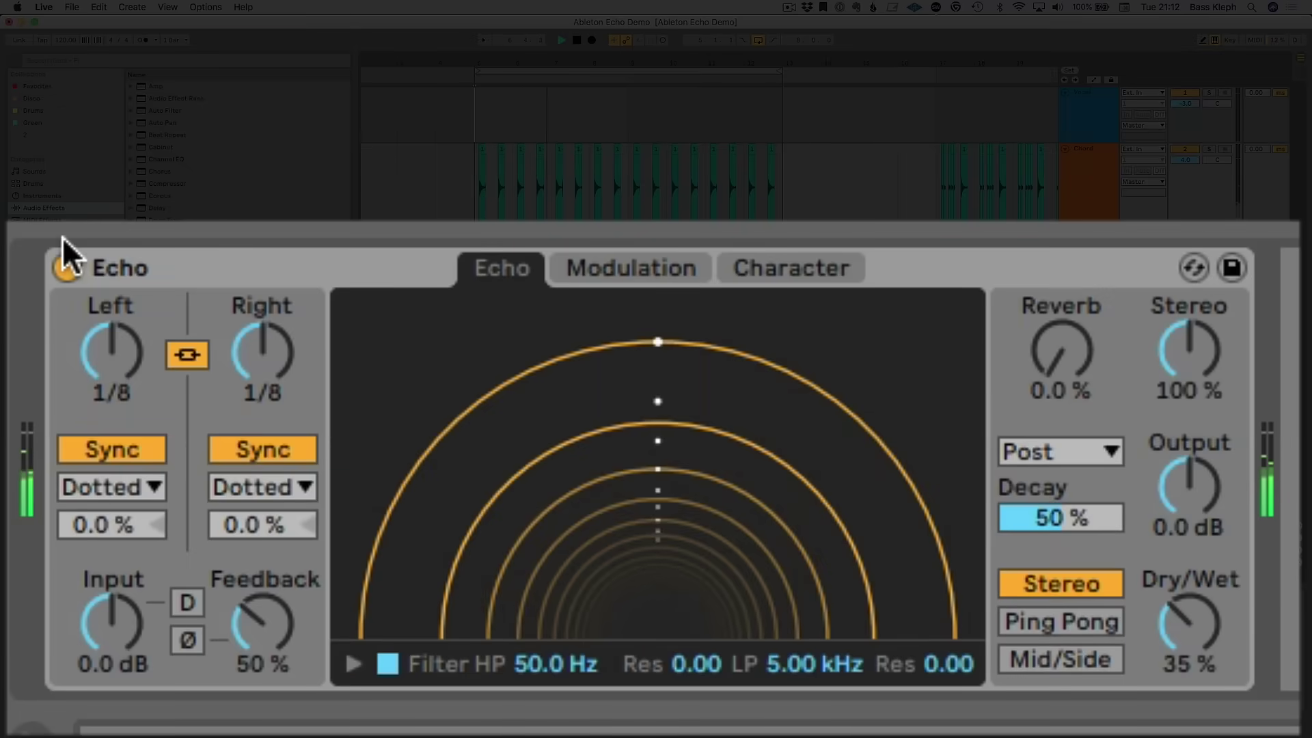
Try shorter linked delay times, return them to 1/8, and raise Feedback from 50% to 83%.
{"action": "left_click", "coordinate": [119, 343]}
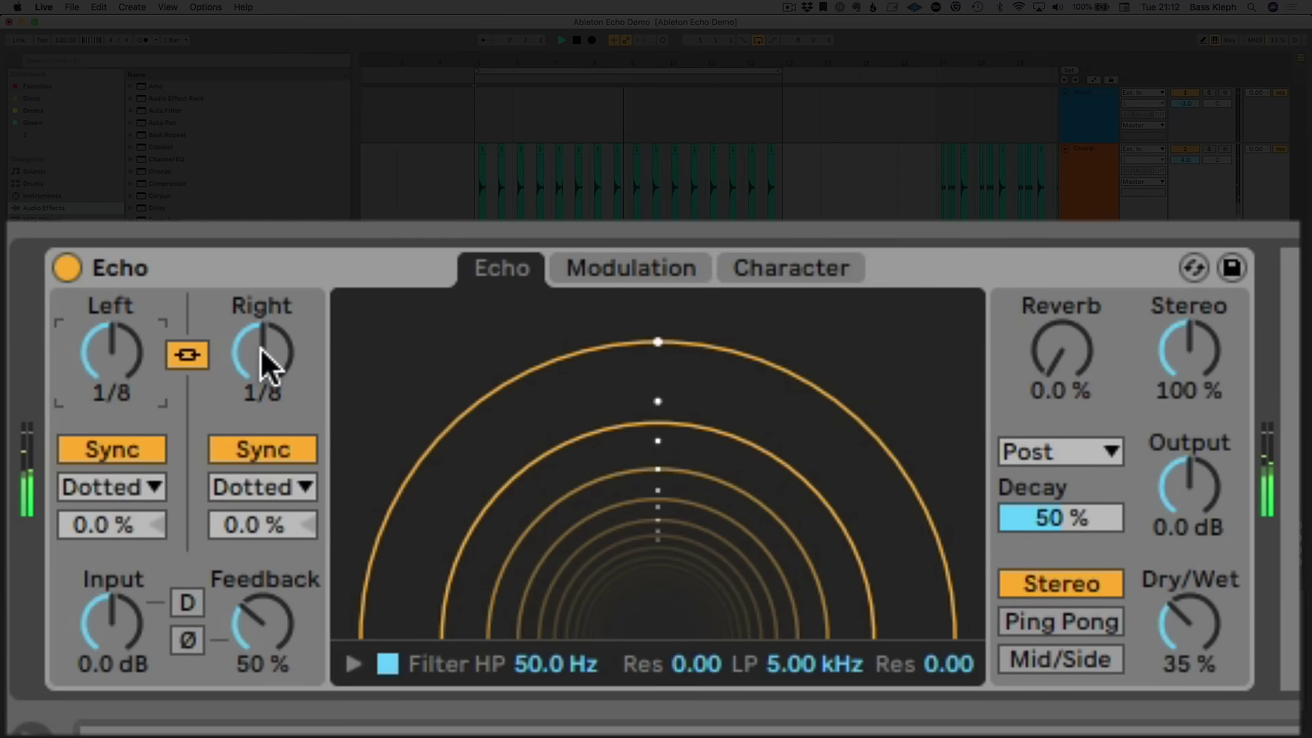
{"action": "scroll", "coordinate": [261, 347], "scroll_direction": "down", "scroll_amount": 2}
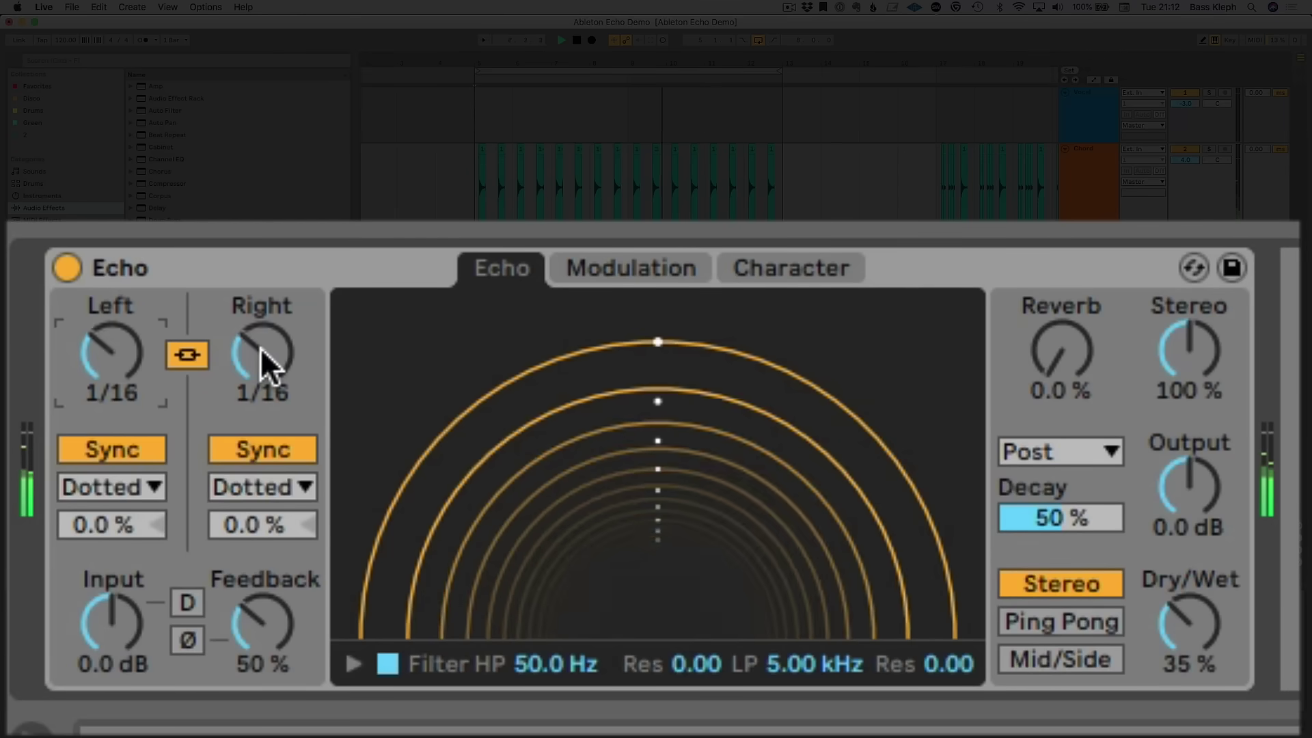
{"action": "scroll", "coordinate": [260, 348], "scroll_direction": "down", "scroll_amount": 1}
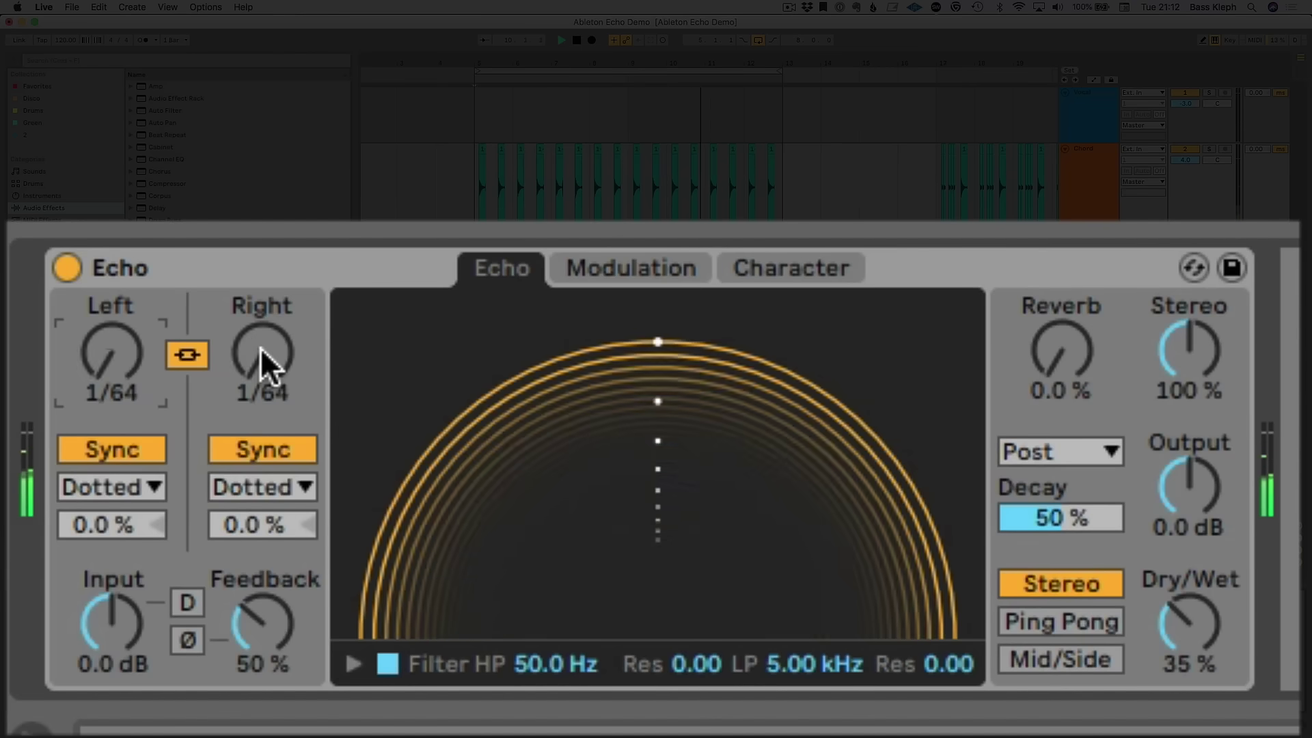
{"action": "scroll", "coordinate": [260, 349], "scroll_direction": "up", "scroll_amount": 3}
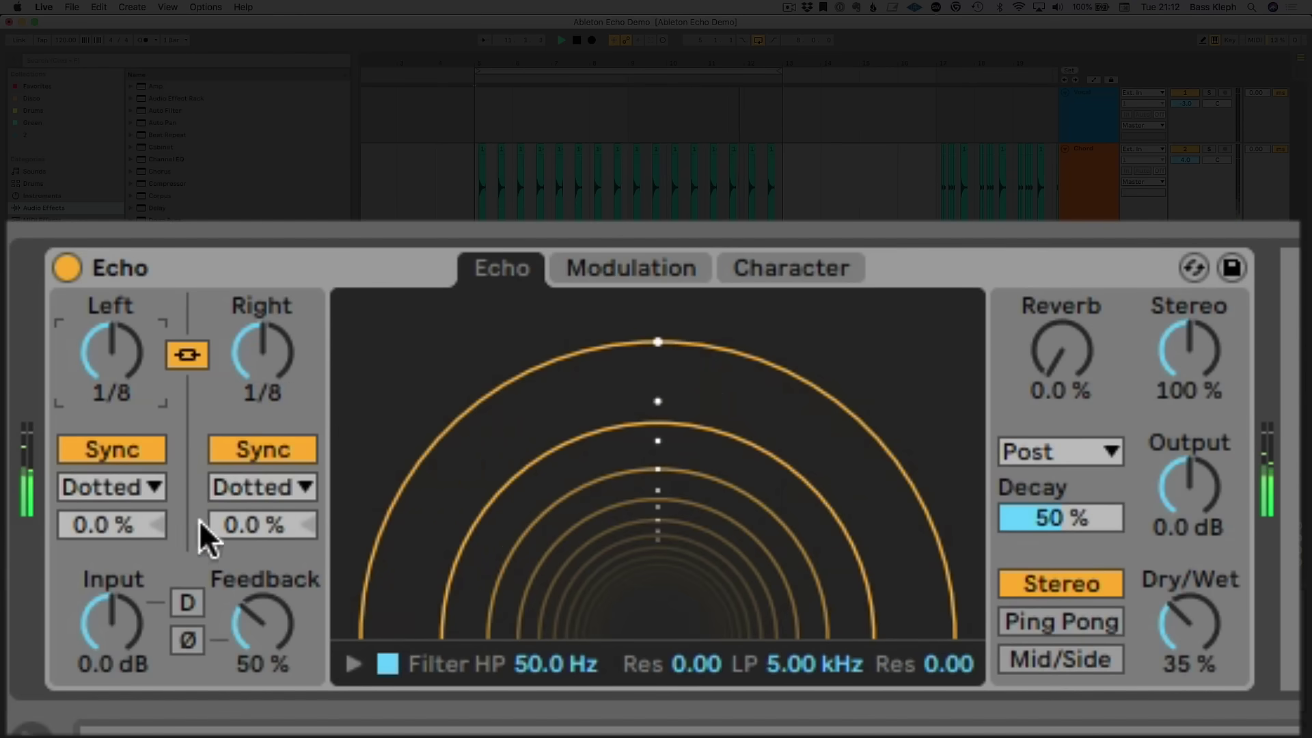
{"action": "left_click_drag", "start_coordinate": [265, 623], "coordinate": [265, 596]}
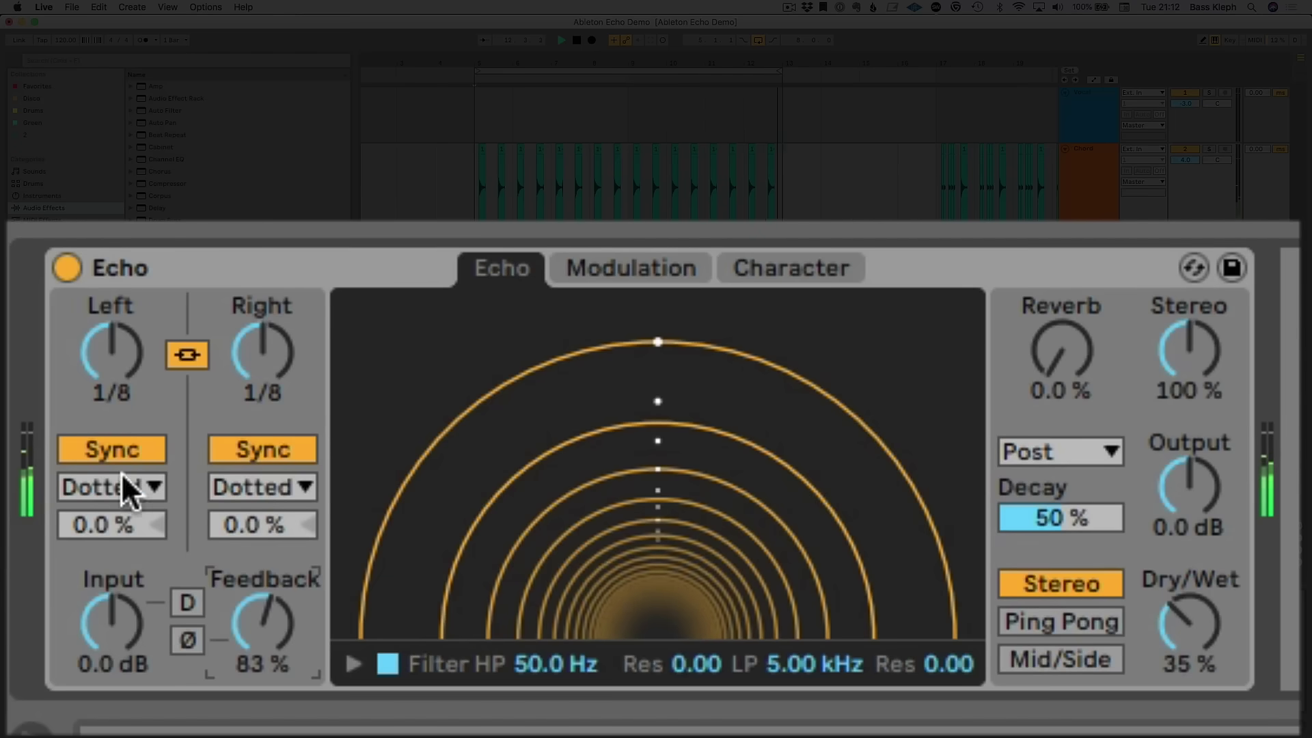
Switch the delays to Time mode and unlink them, then keep Right synced at 1/8 and set Left to 159 ms.
{"action": "left_click", "coordinate": [113, 446]}
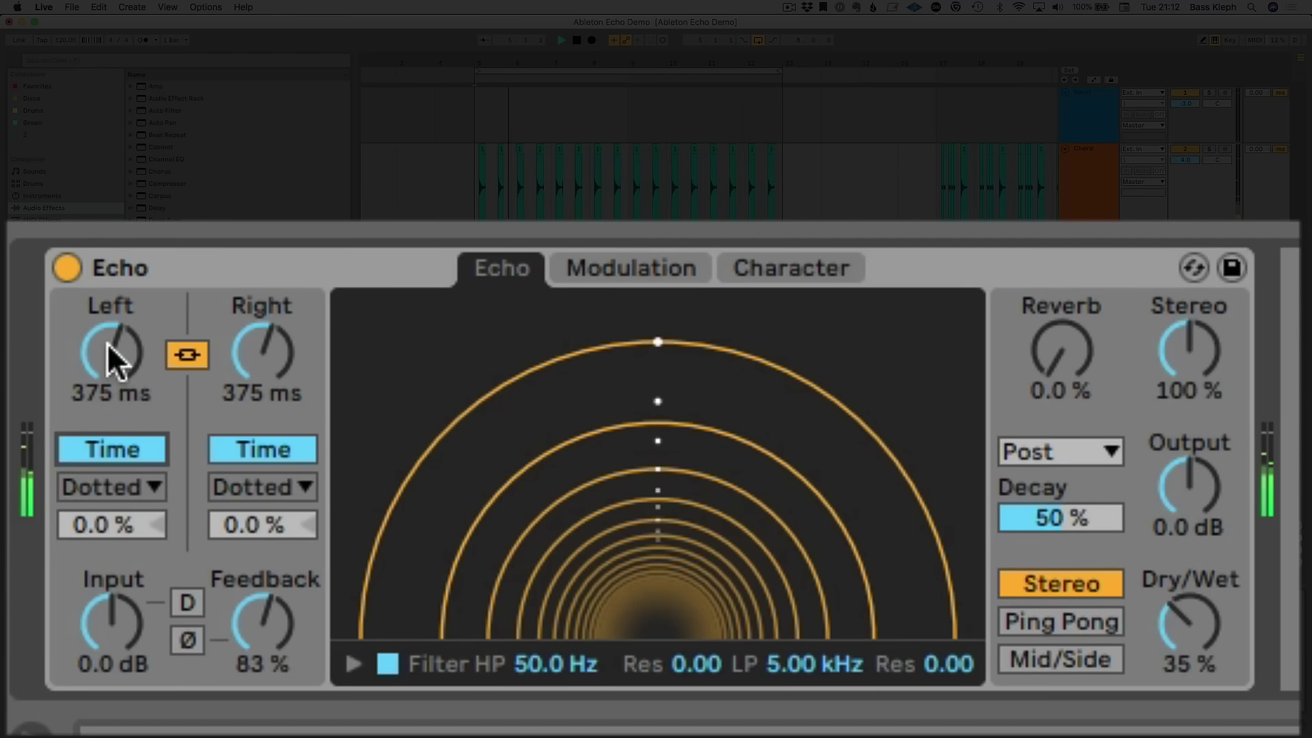
{"action": "left_click_drag", "start_coordinate": [108, 342], "coordinate": [108, 393]}
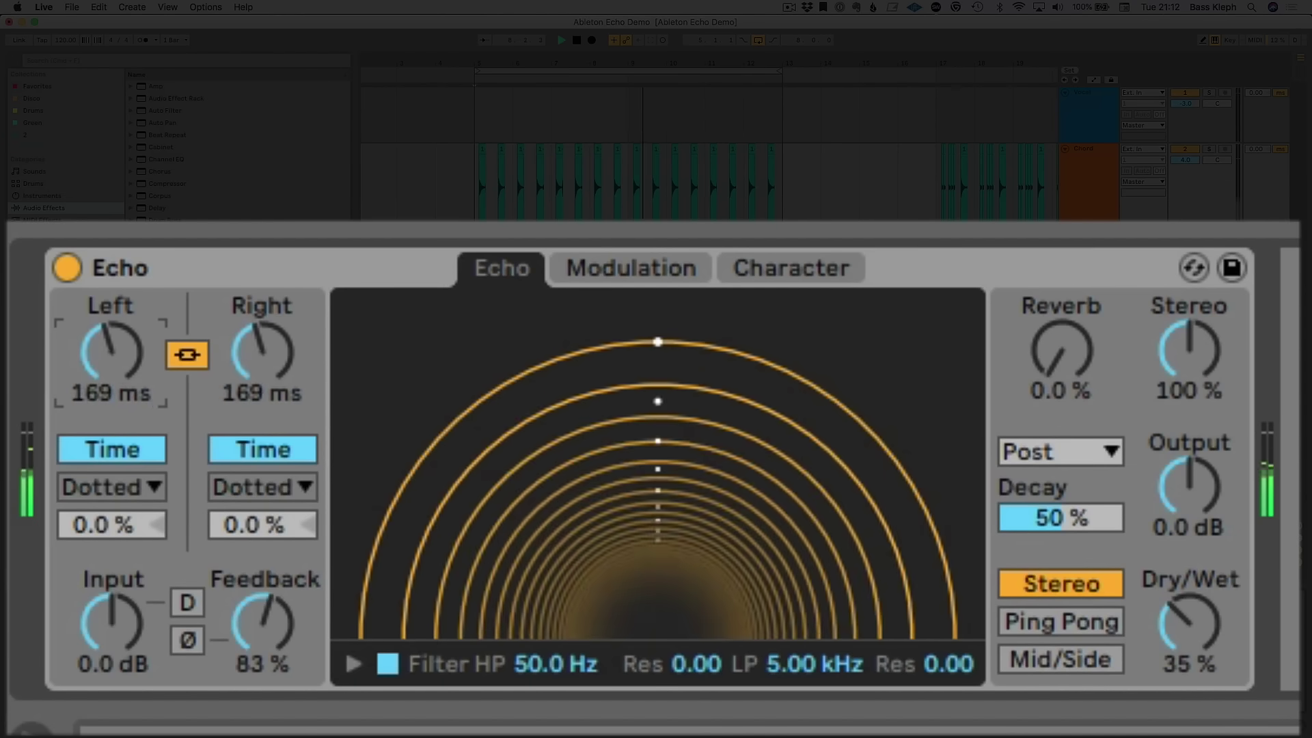
{"action": "left_click", "coordinate": [179, 351]}
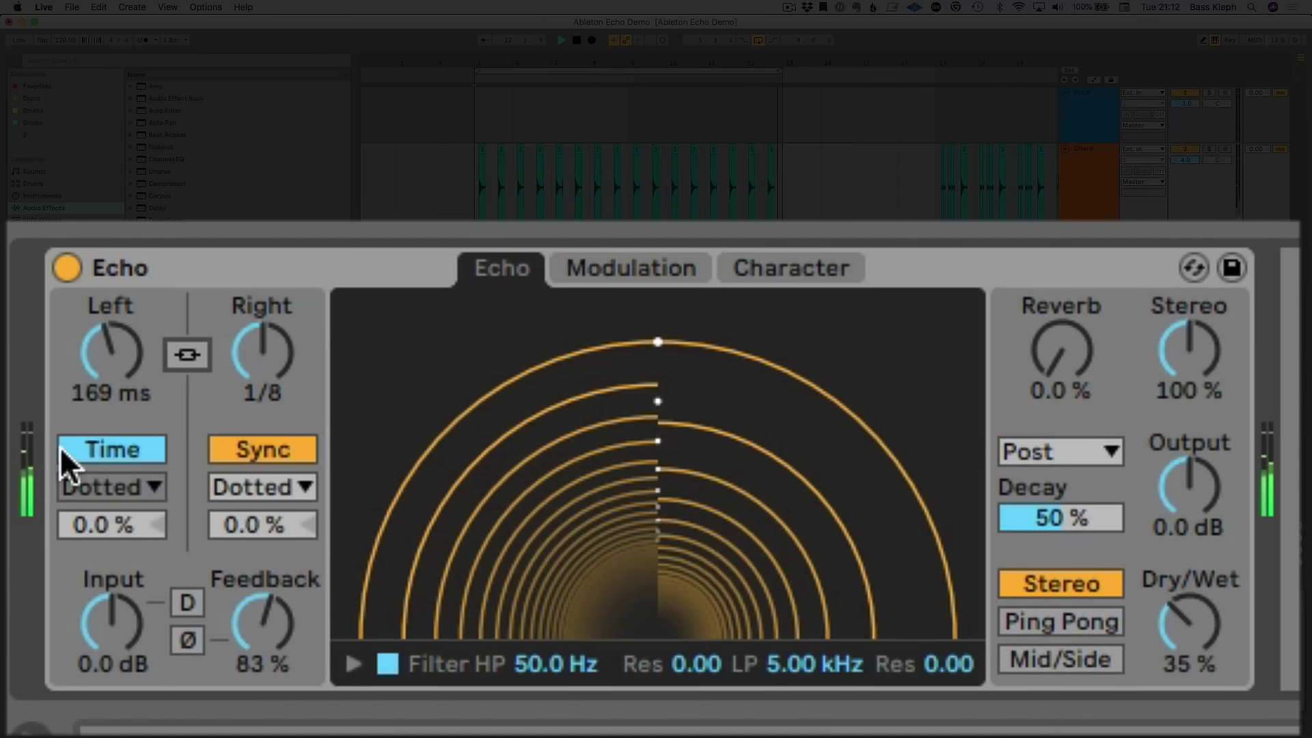
{"action": "left_click", "coordinate": [242, 441]}
{"action": "left_click", "coordinate": [240, 440]}
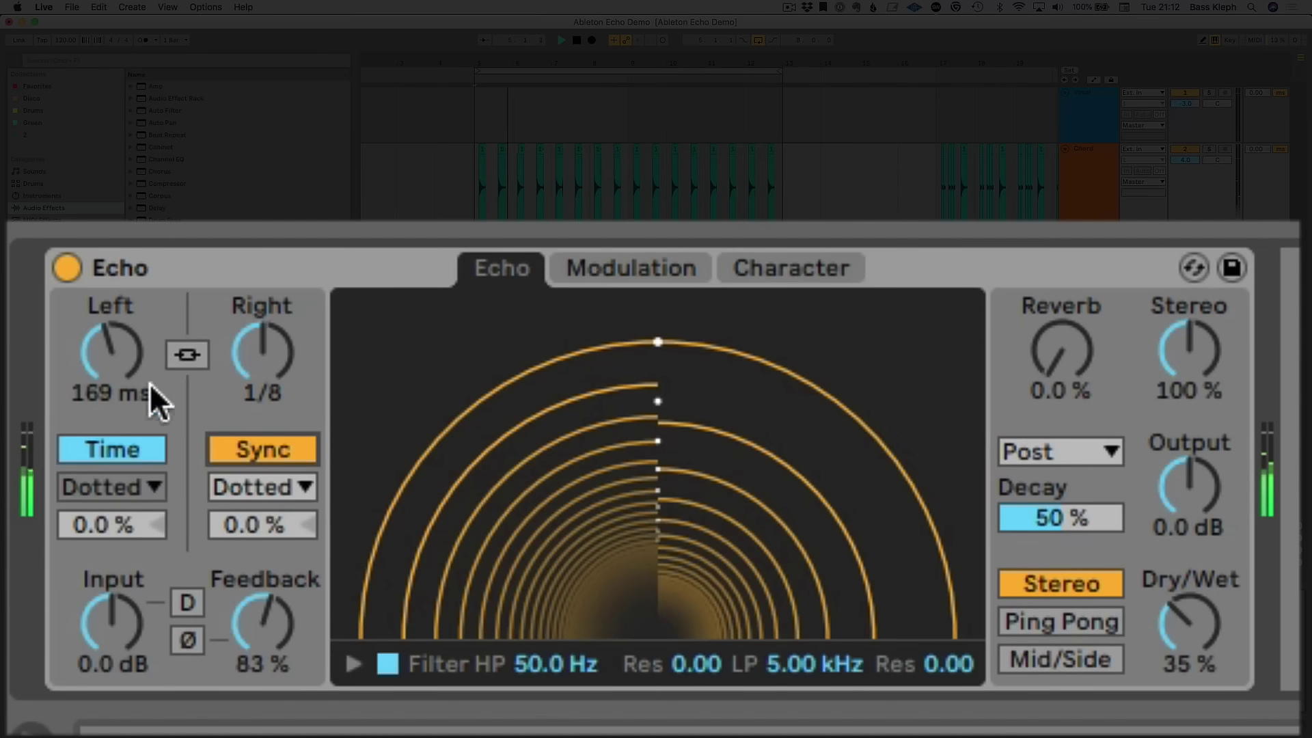
{"action": "mouse_move", "coordinate": [149, 383]}
{"action": "left_mouse_down"}
{"action": "mouse_move", "coordinate": [149, 417]}
{"action": "mouse_move", "coordinate": [150, 403]}
{"action": "left_mouse_up"}
{"action": "left_click_drag", "start_coordinate": [91, 343], "coordinate": [91, 321]}
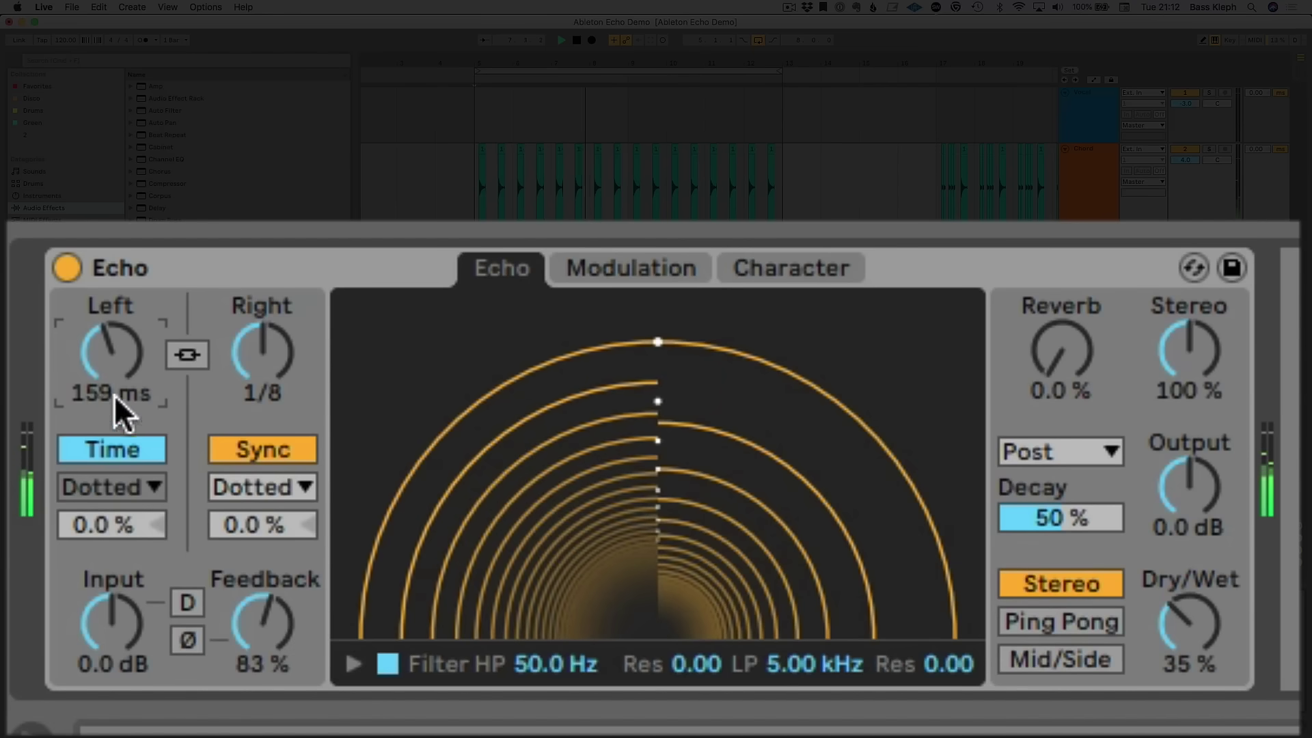
Return Left to Sync, relink both delays, and try Notes mode at 1/16.
{"action": "left_click", "coordinate": [121, 446]}
{"action": "left_click", "coordinate": [188, 342]}
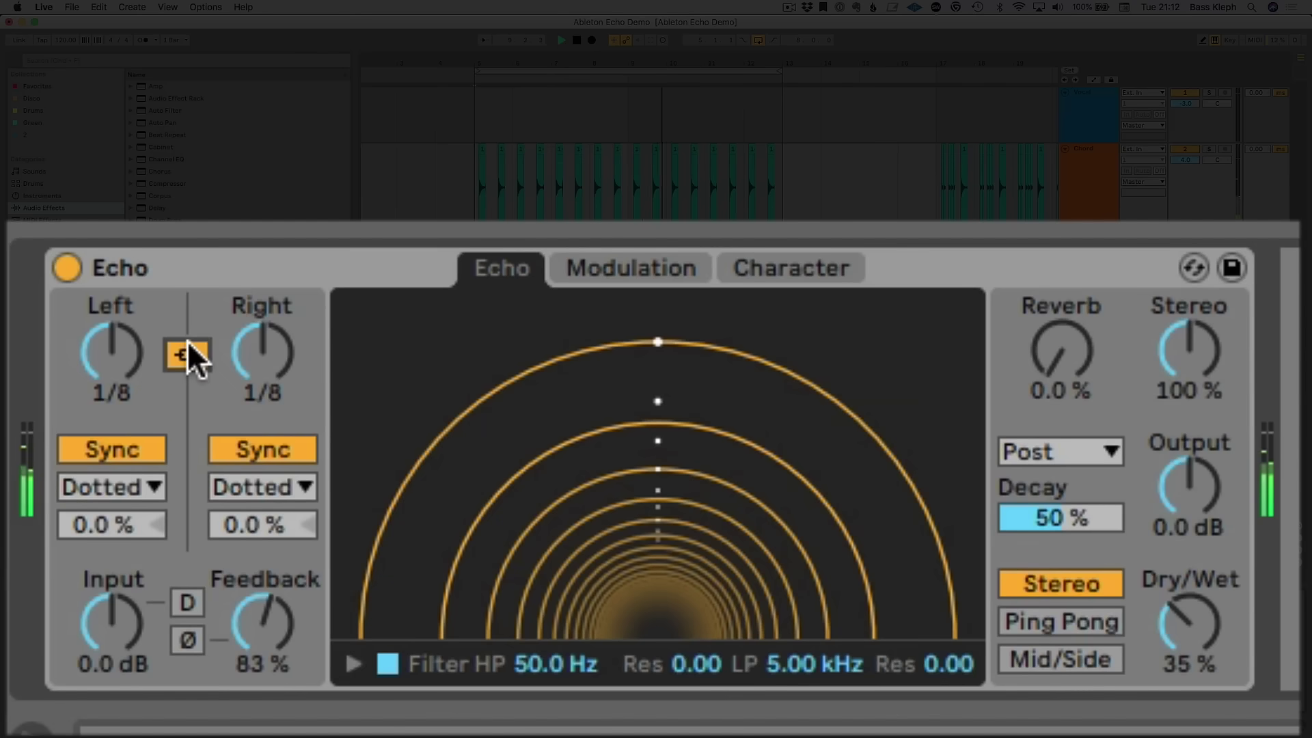
{"action": "left_click", "coordinate": [96, 487]}
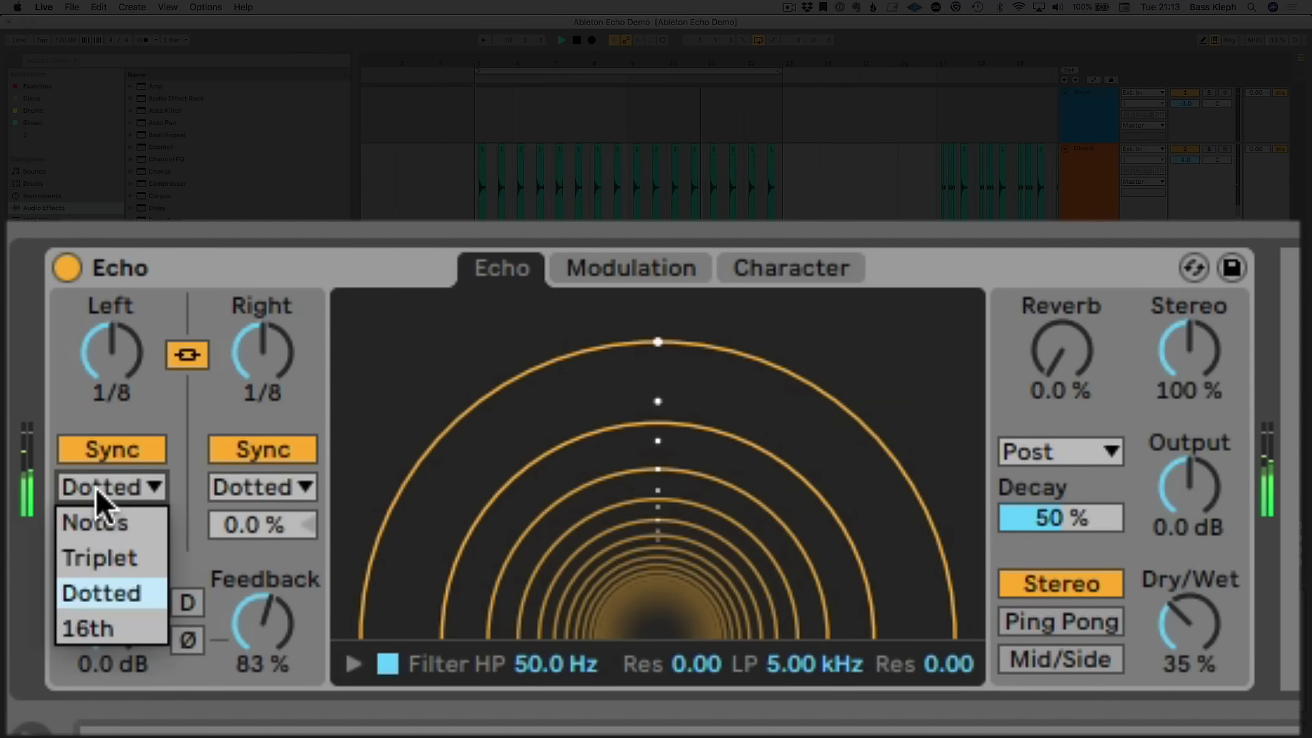
{"action": "left_click", "coordinate": [112, 521]}
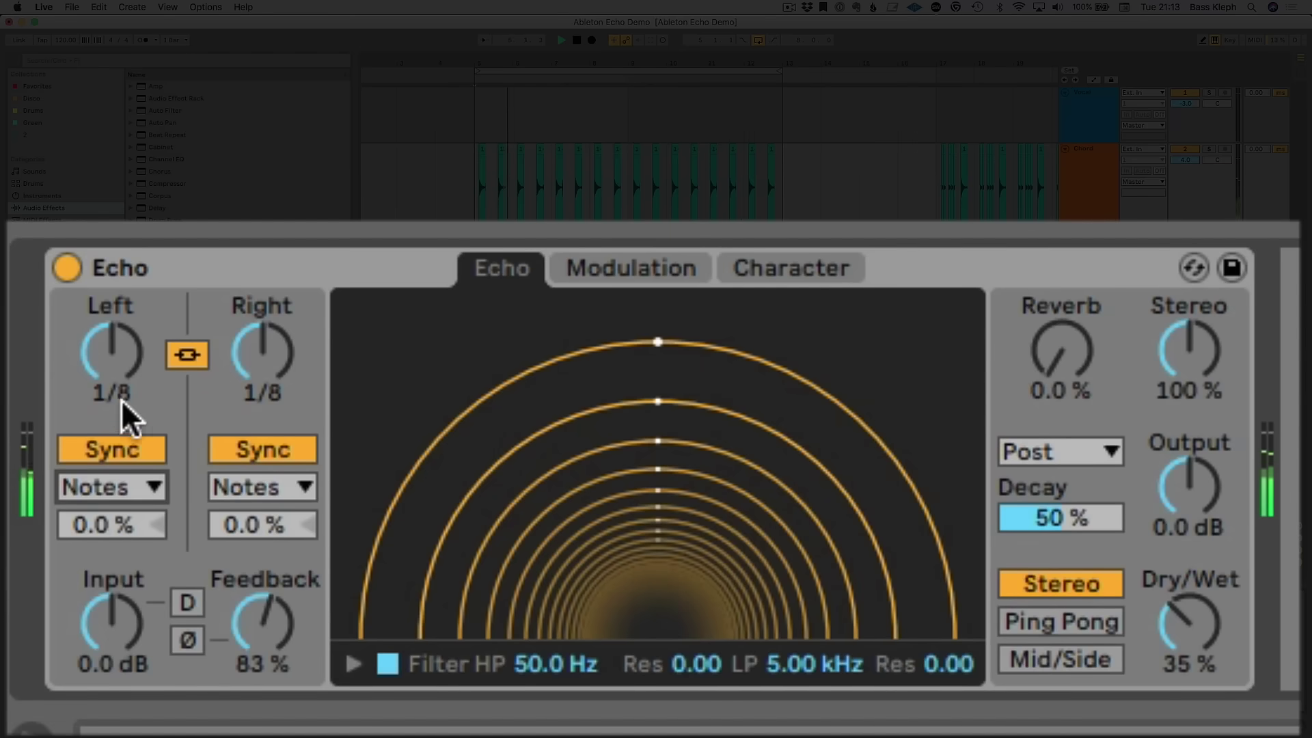
{"action": "mouse_move", "coordinate": [112, 349]}
{"action": "left_mouse_down"}
{"action": "mouse_move", "coordinate": [112, 361]}
{"action": "mouse_move", "coordinate": [112, 338]}
{"action": "left_mouse_up"}
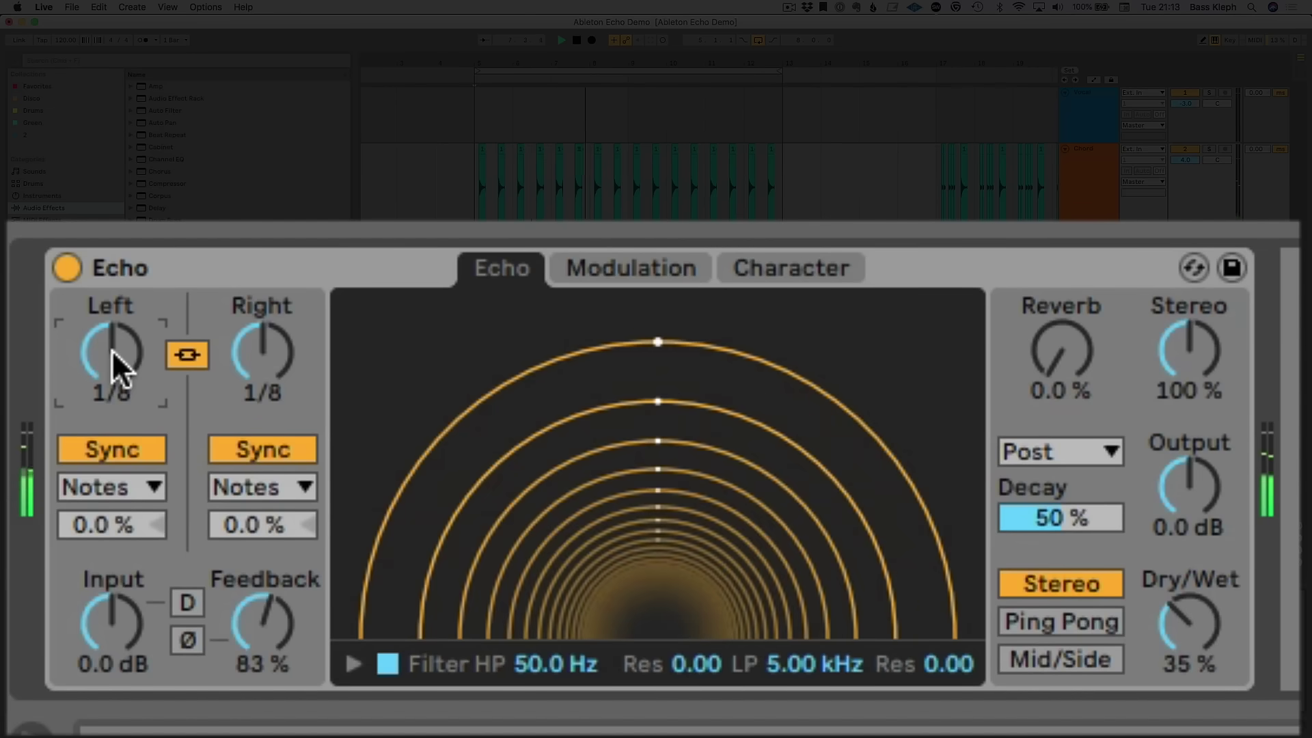
Switch the linked delays' sync mode to Triplet, then settle on Dotted.
{"action": "left_click", "coordinate": [93, 487]}
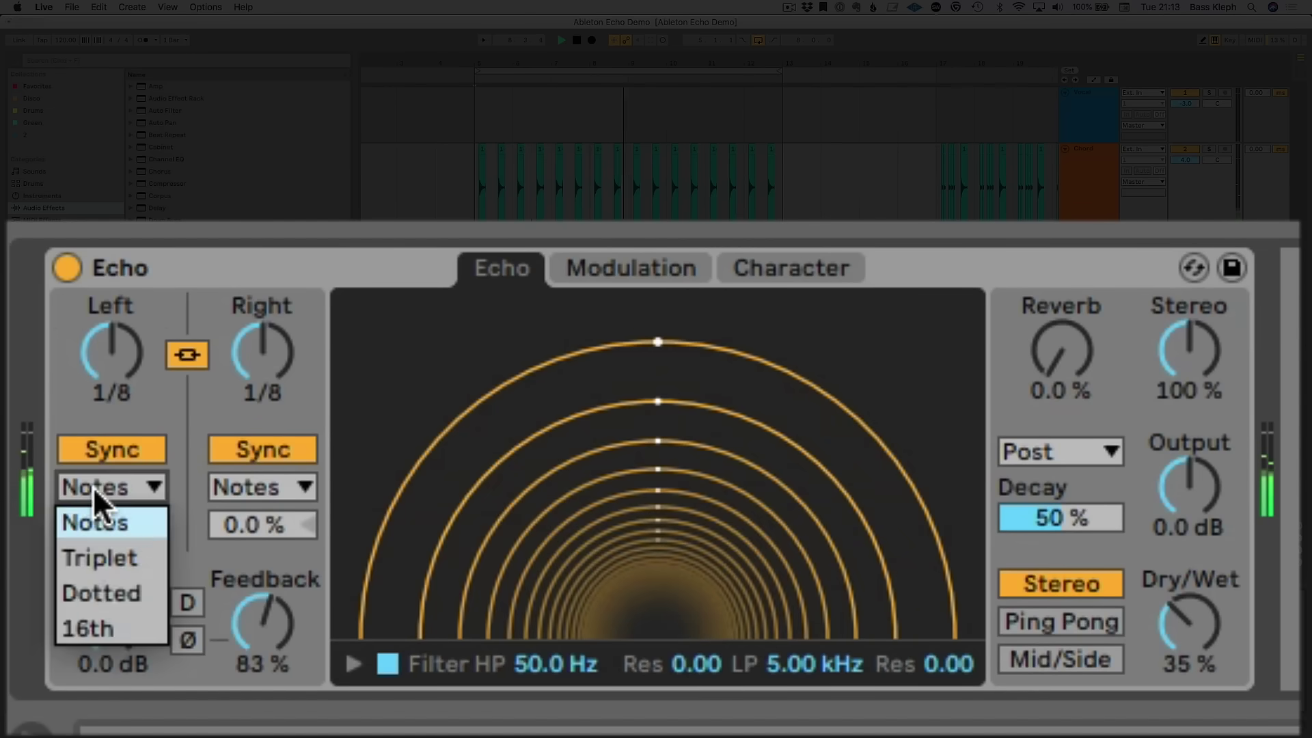
{"action": "left_click", "coordinate": [126, 550]}
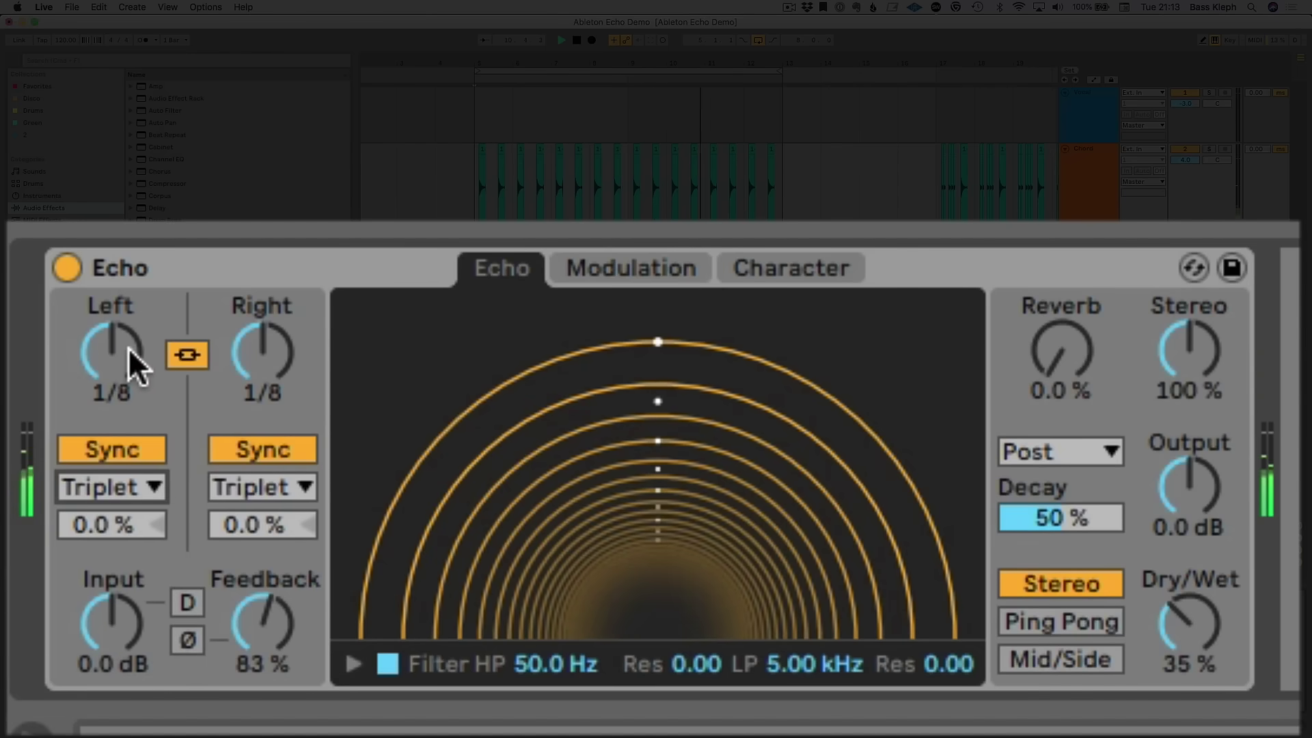
{"action": "left_click", "coordinate": [90, 489]}
{"action": "left_click", "coordinate": [116, 592]}
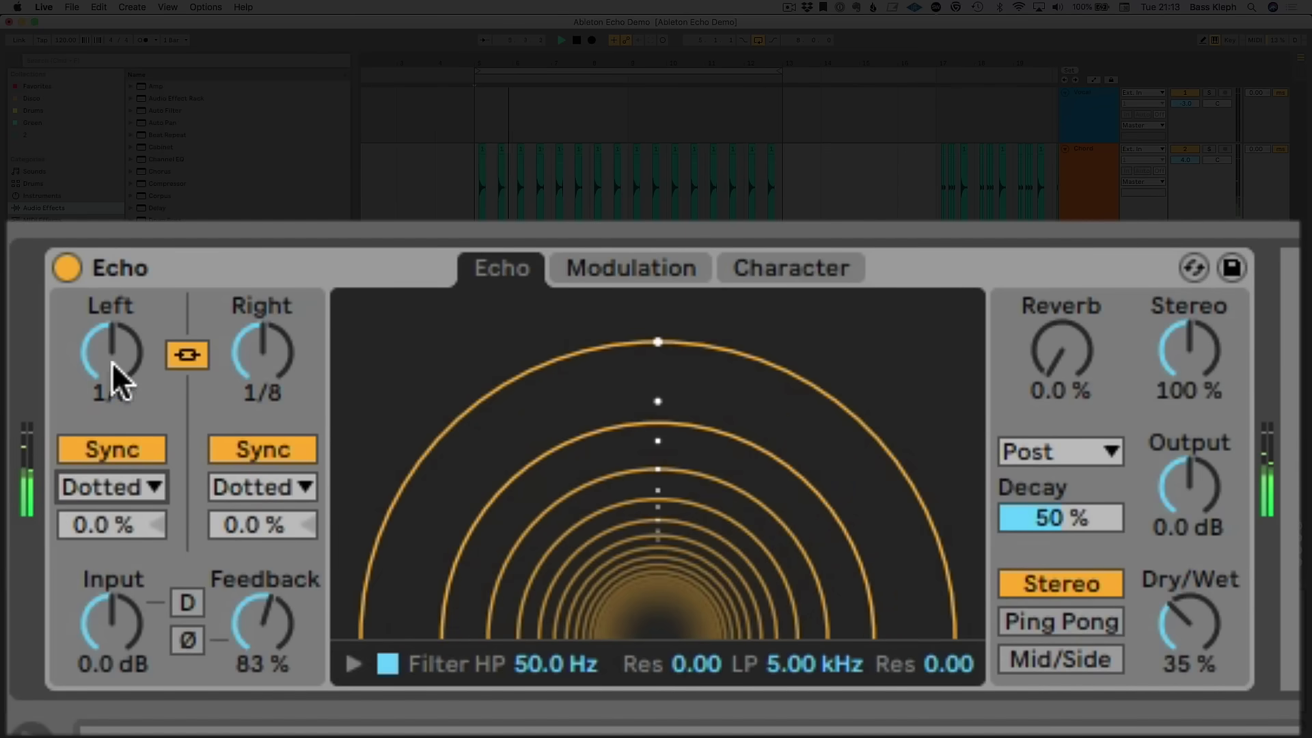
{"action": "left_click", "coordinate": [129, 485]}
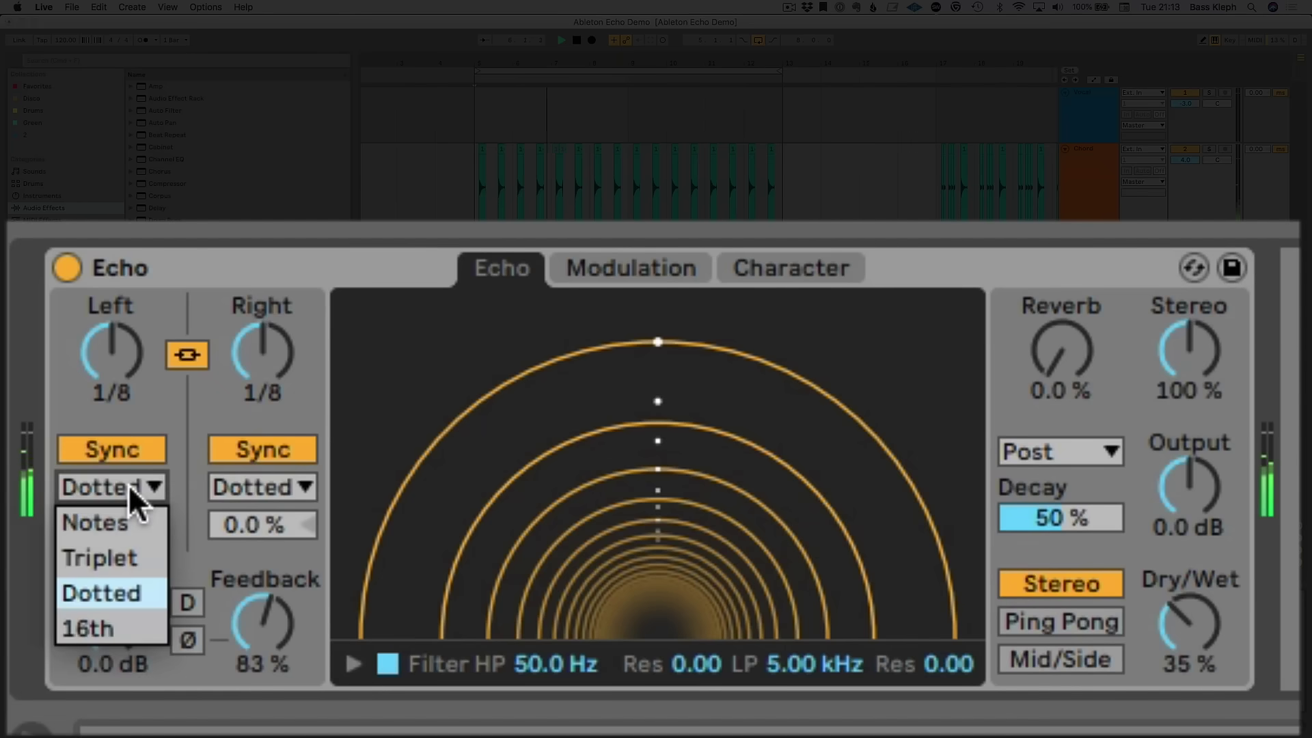
{"action": "left_click", "coordinate": [128, 485]}
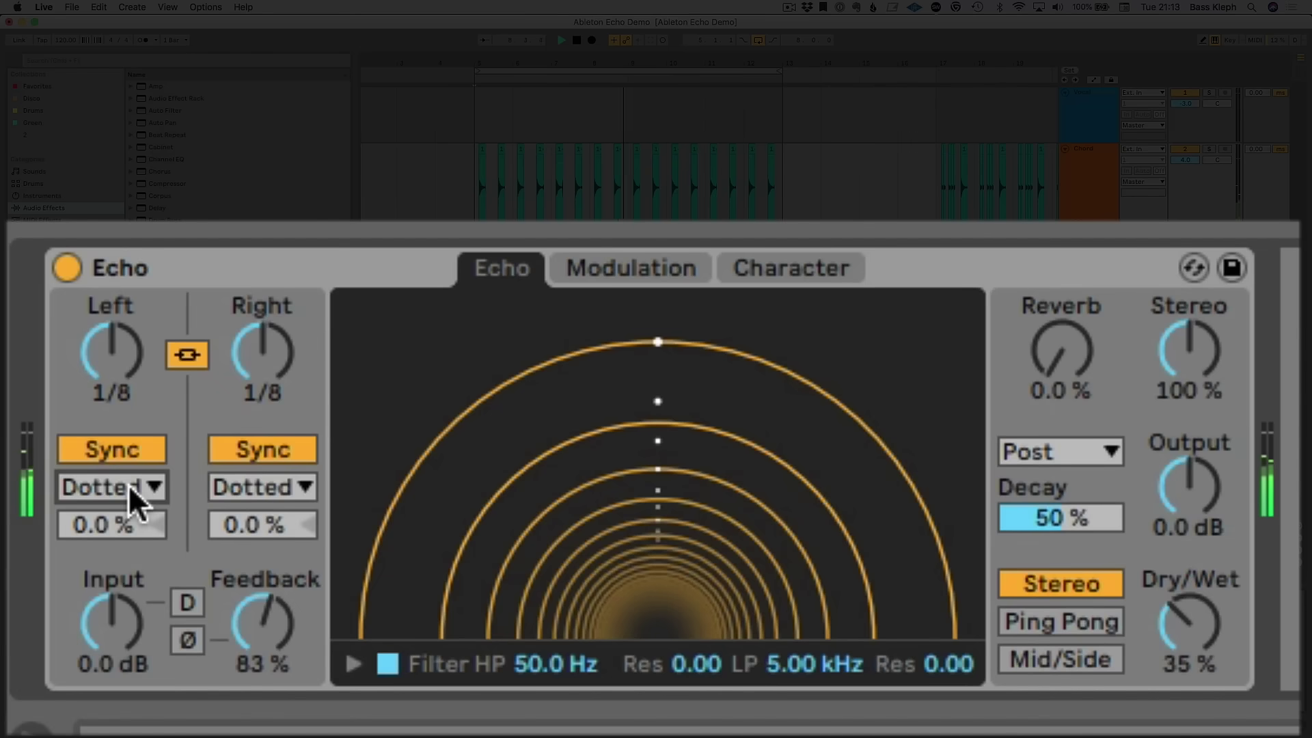
{"action": "left_click", "coordinate": [129, 485]}
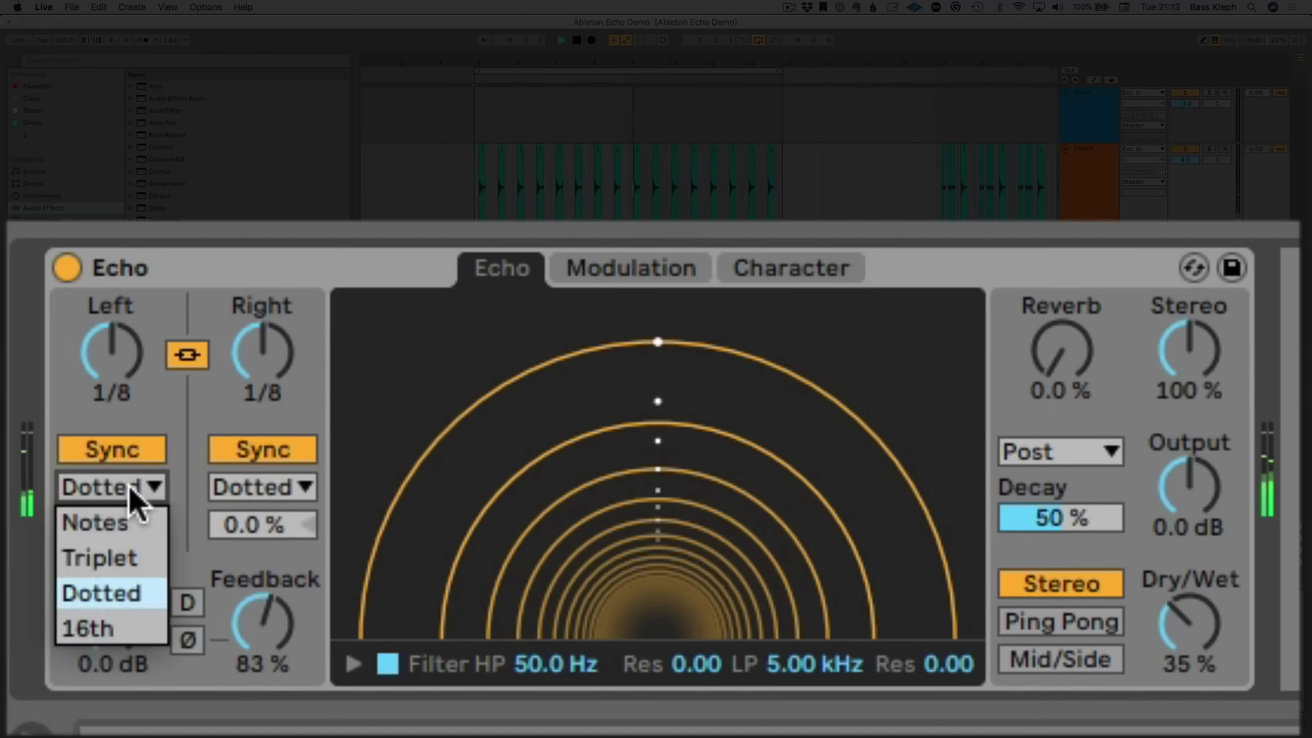
Put Left in 16th mode at 3, unlink the delays, and set Right to 16th mode at 7.
{"action": "left_click", "coordinate": [93, 623]}
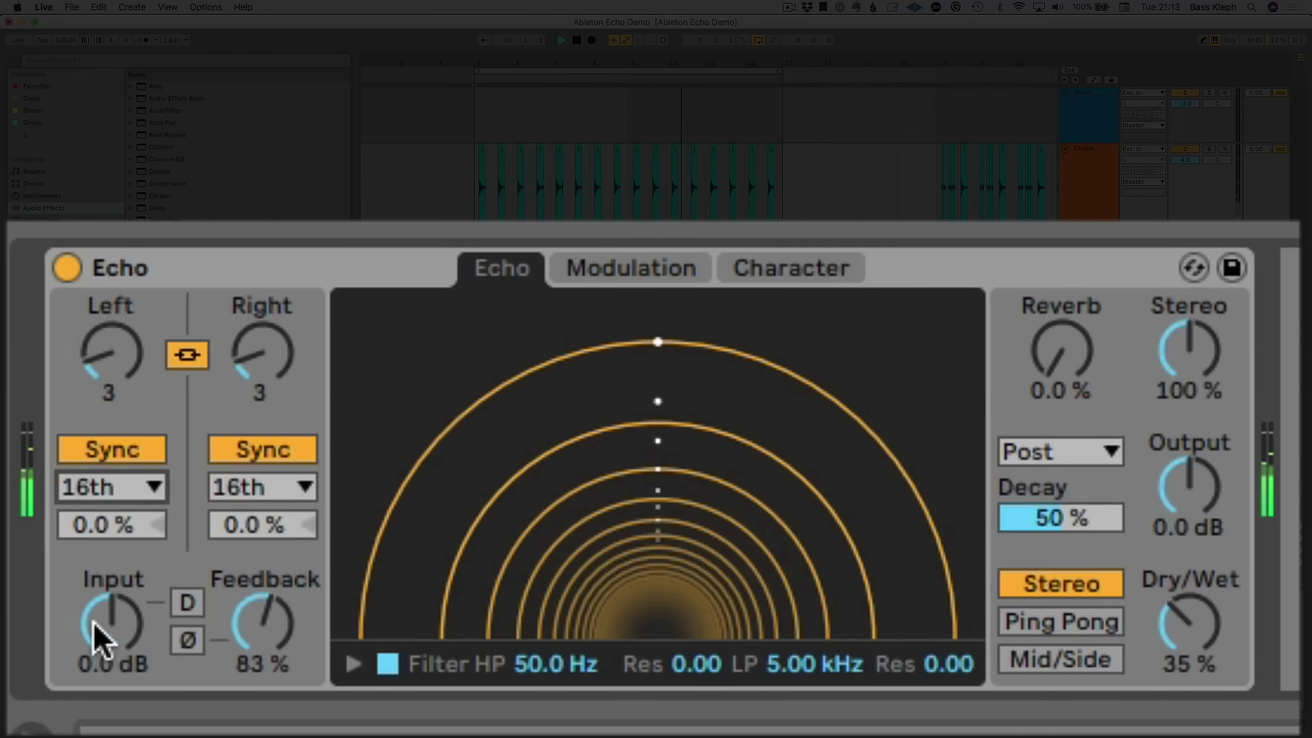
{"action": "left_click", "coordinate": [108, 338]}
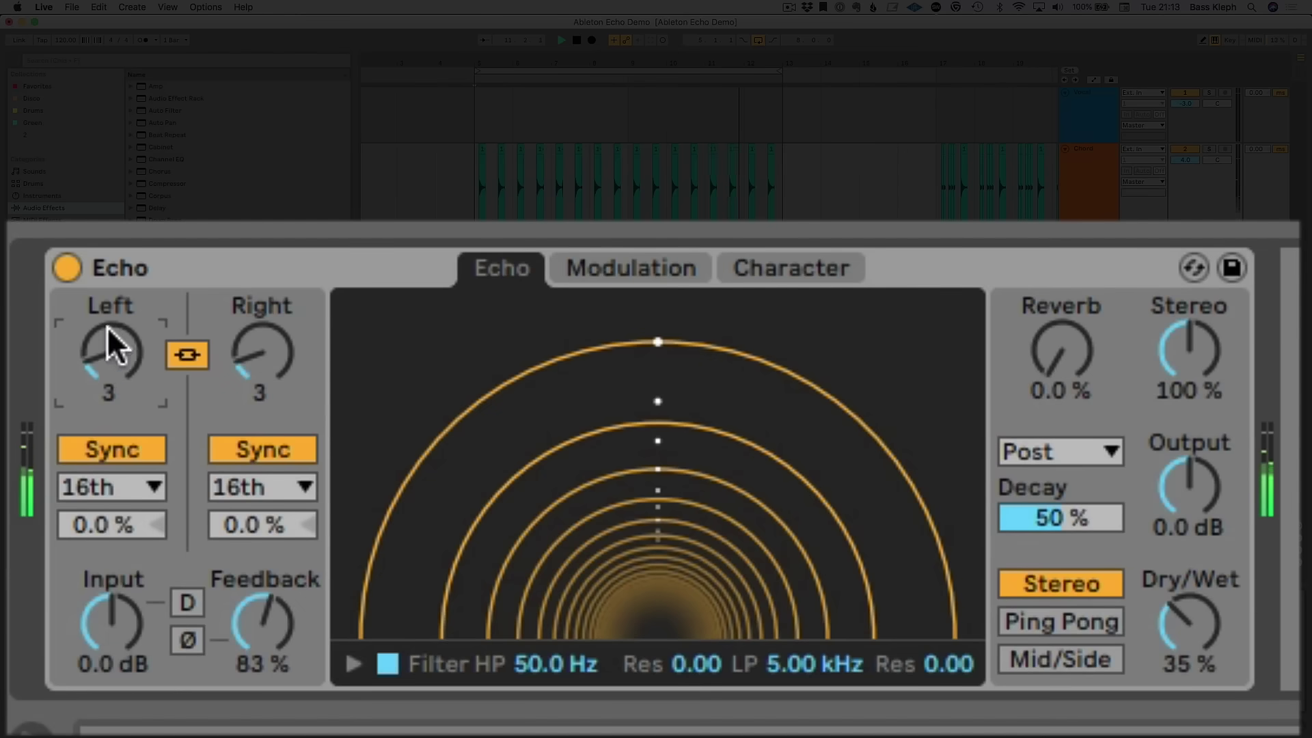
{"action": "left_click", "coordinate": [178, 349]}
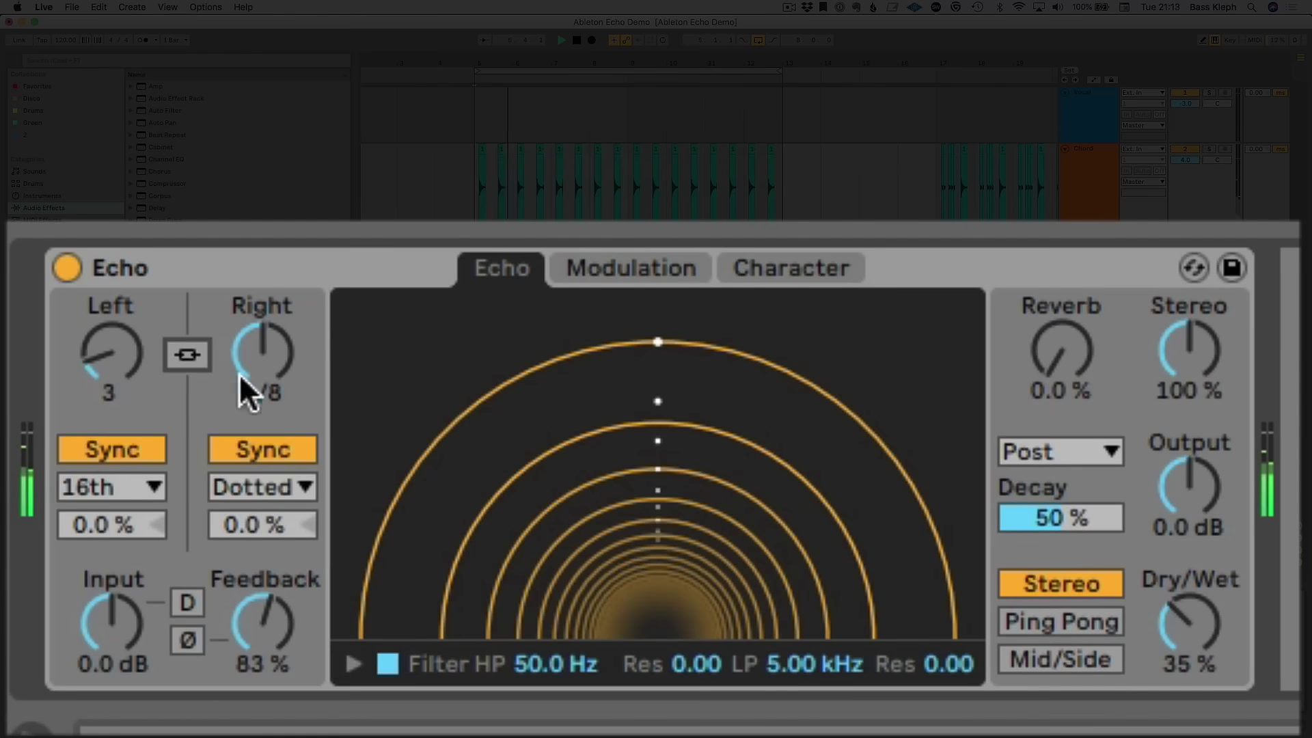
{"action": "left_click", "coordinate": [266, 477]}
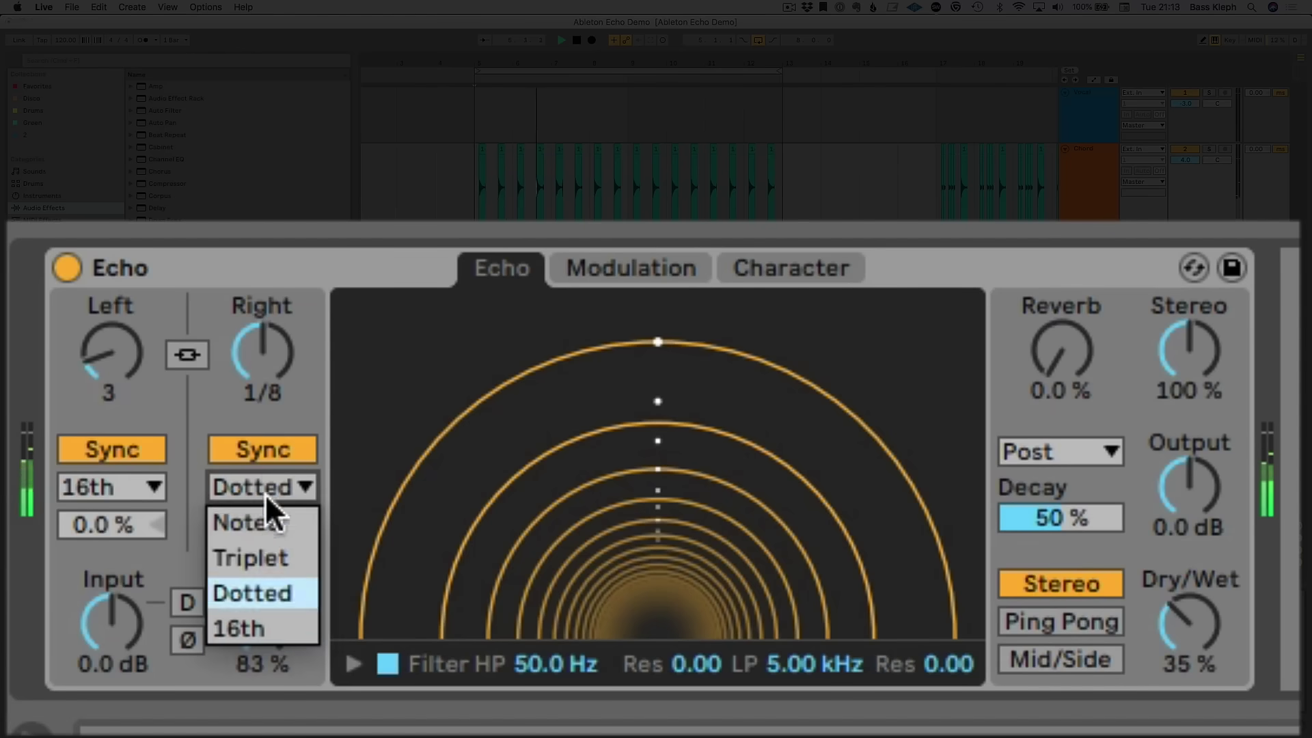
{"action": "left_click", "coordinate": [269, 624]}
{"action": "left_click_drag", "start_coordinate": [279, 354], "coordinate": [279, 327]}
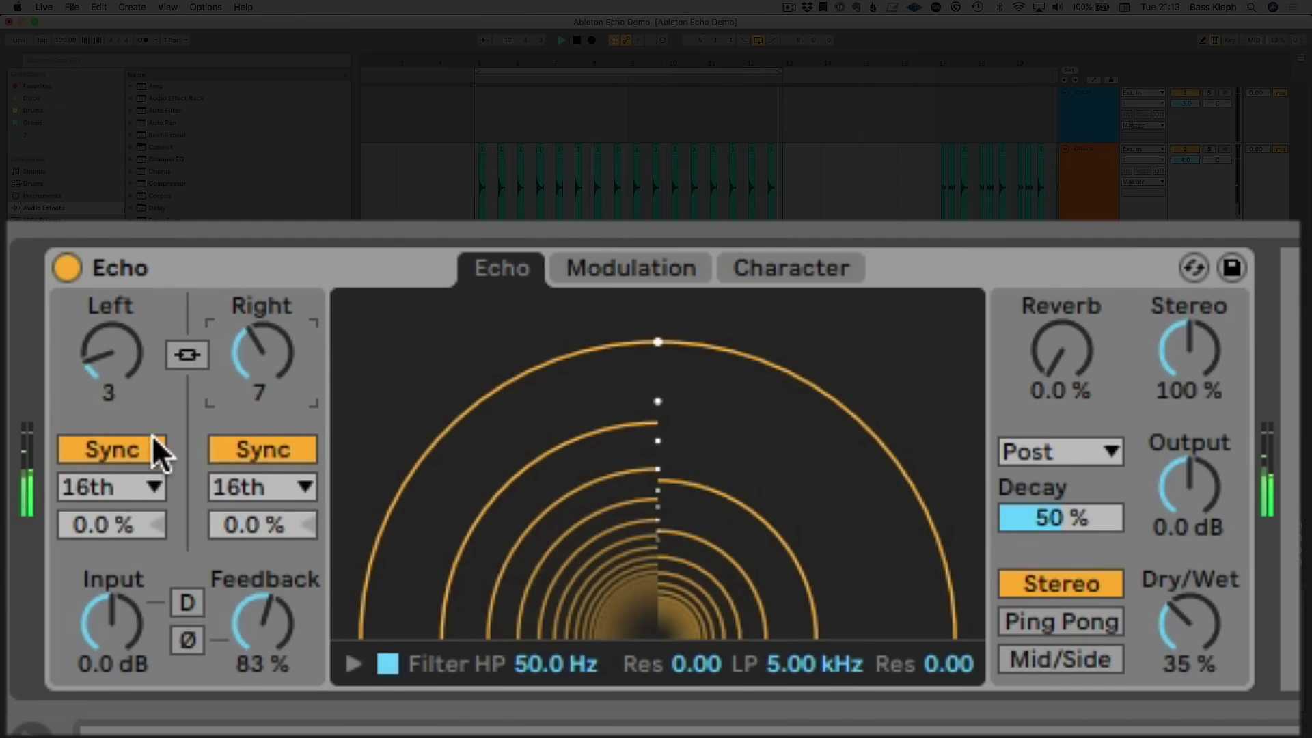
Relink both delays and set their sync mode back to Dotted.
{"action": "left_click", "coordinate": [183, 362]}
{"action": "left_click", "coordinate": [108, 489]}
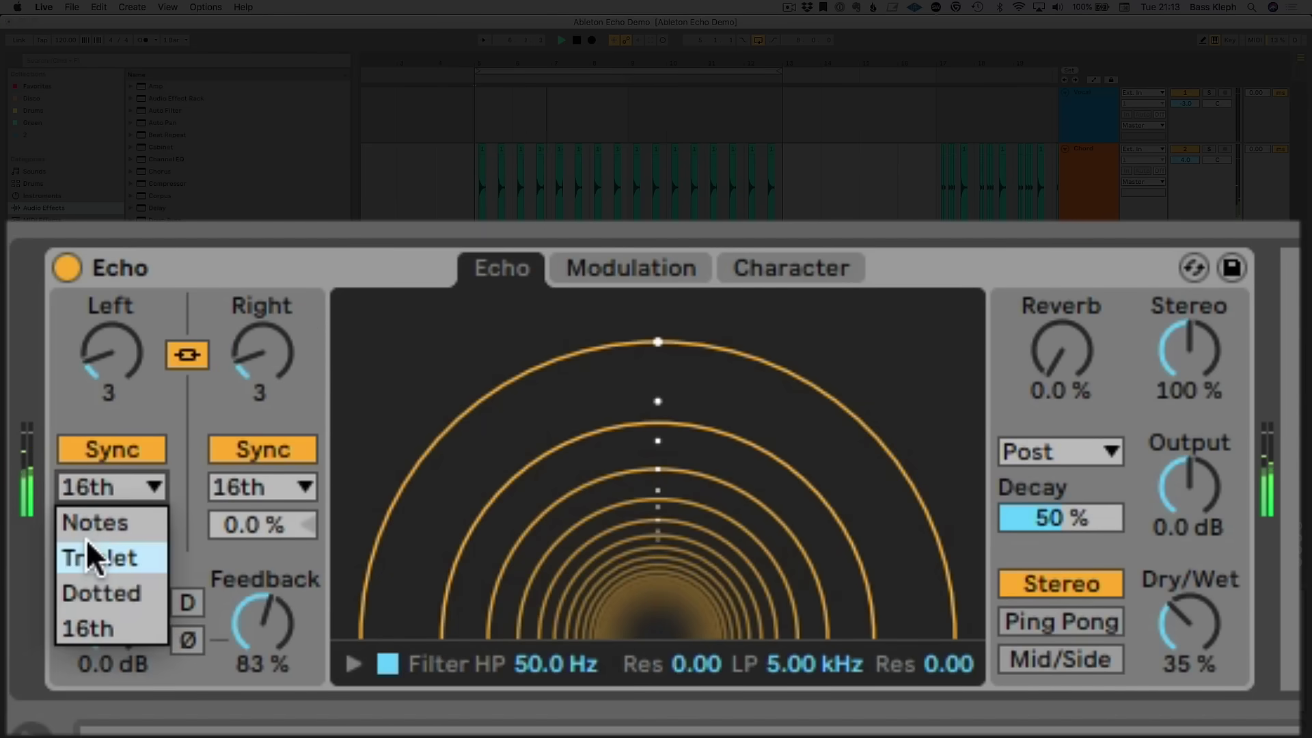
{"action": "left_click", "coordinate": [110, 592]}
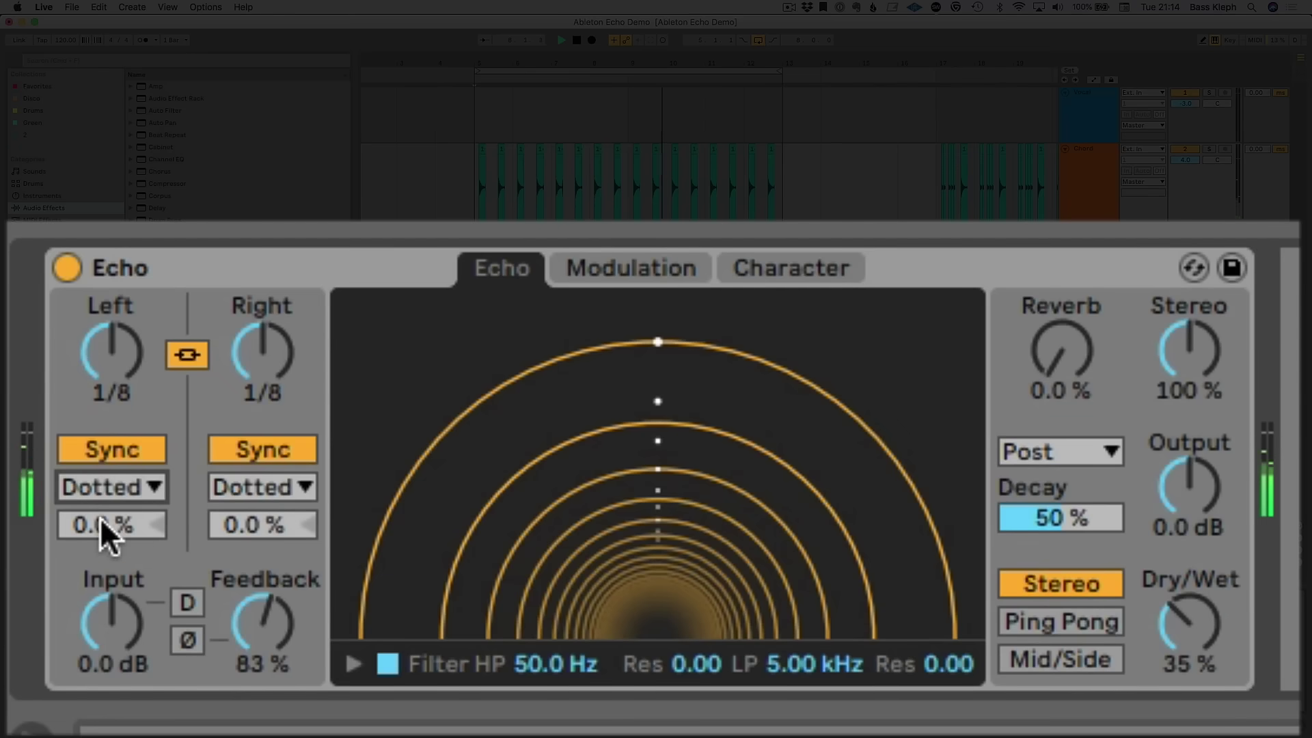
Try offsets of 3.1% and -6.7%, then enter 10% for both Right and Left offsets.
{"action": "left_click_drag", "start_coordinate": [110, 524], "coordinate": [109, 464]}
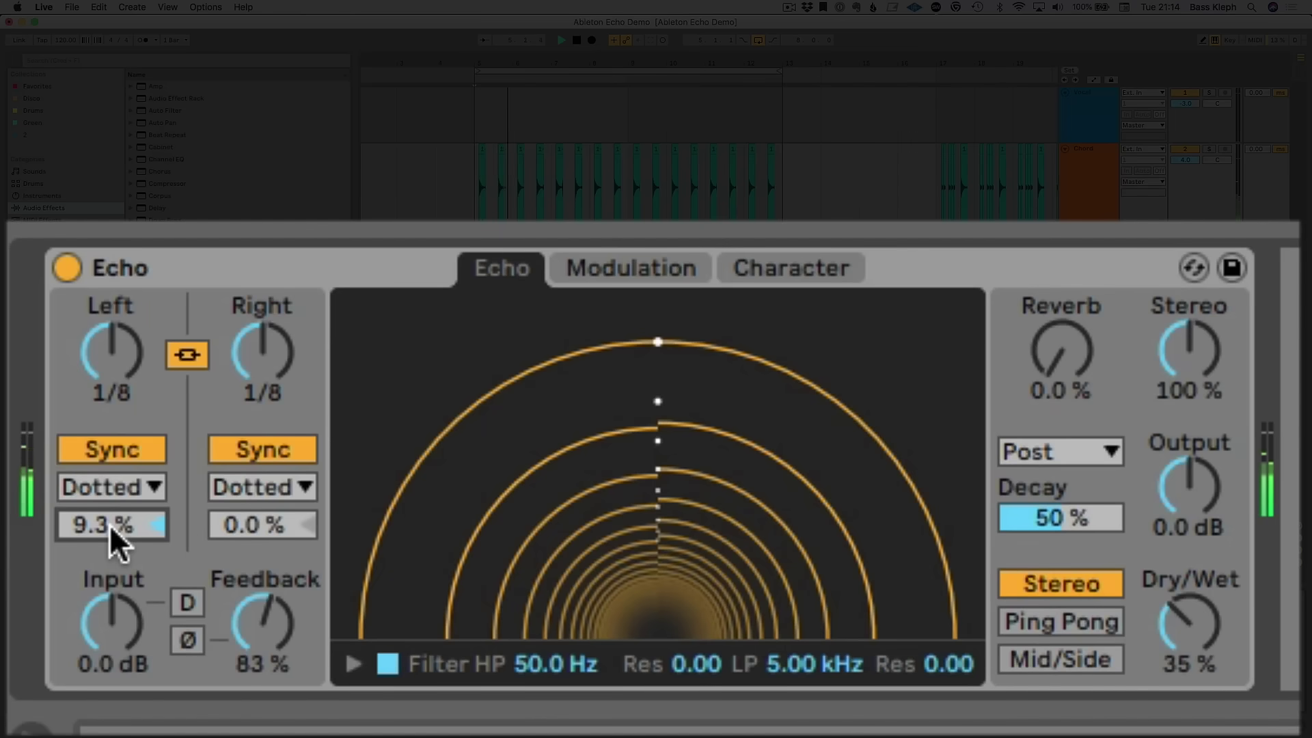
{"action": "left_click_drag", "start_coordinate": [246, 524], "coordinate": [246, 565]}
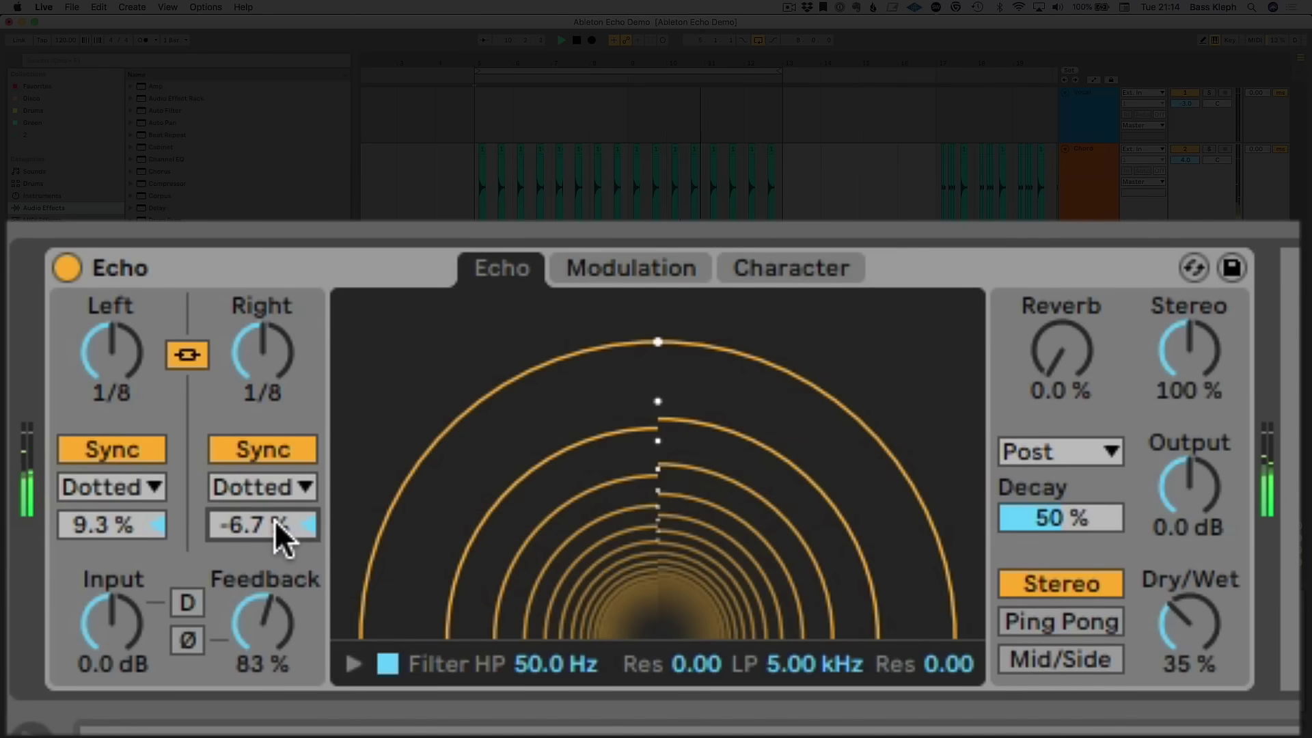
{"action": "type", "text": "10"}
{"action": "key", "text": "Return"}
{"action": "left_click", "coordinate": [90, 518]}
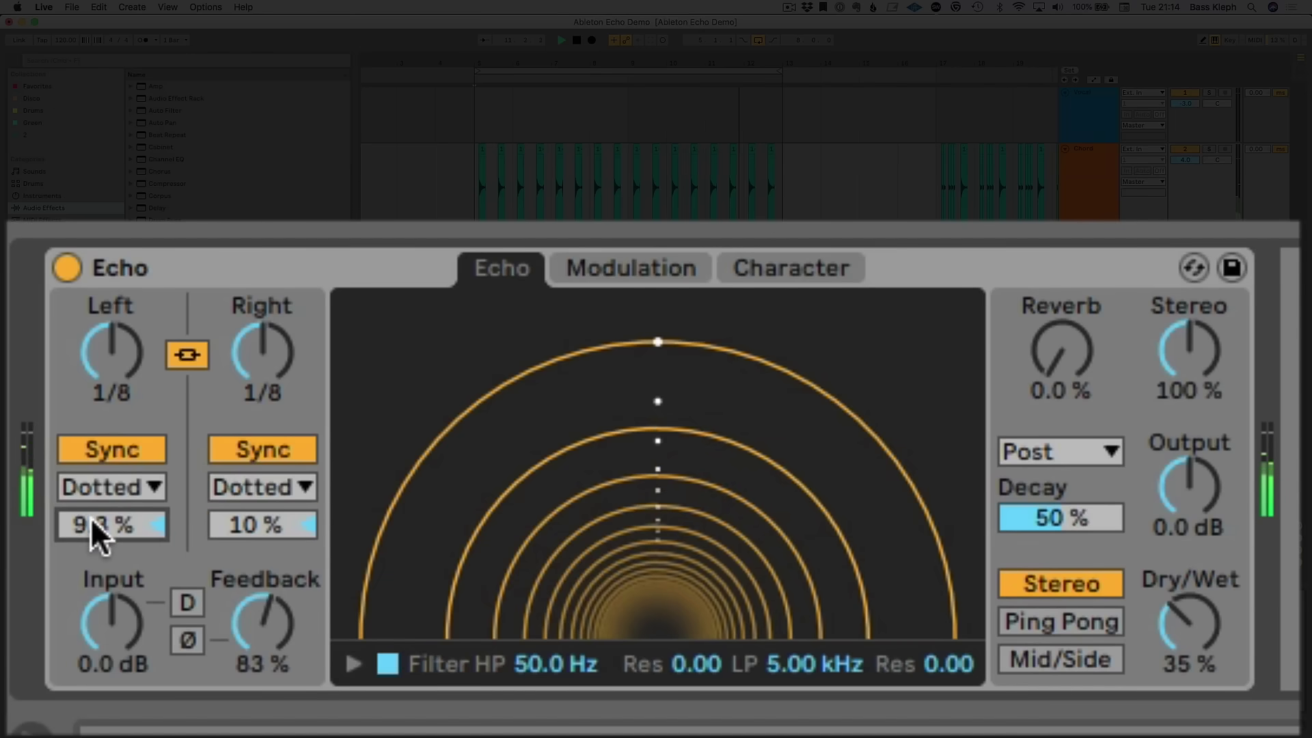
{"action": "type", "text": "10"}
{"action": "key", "text": "Return"}
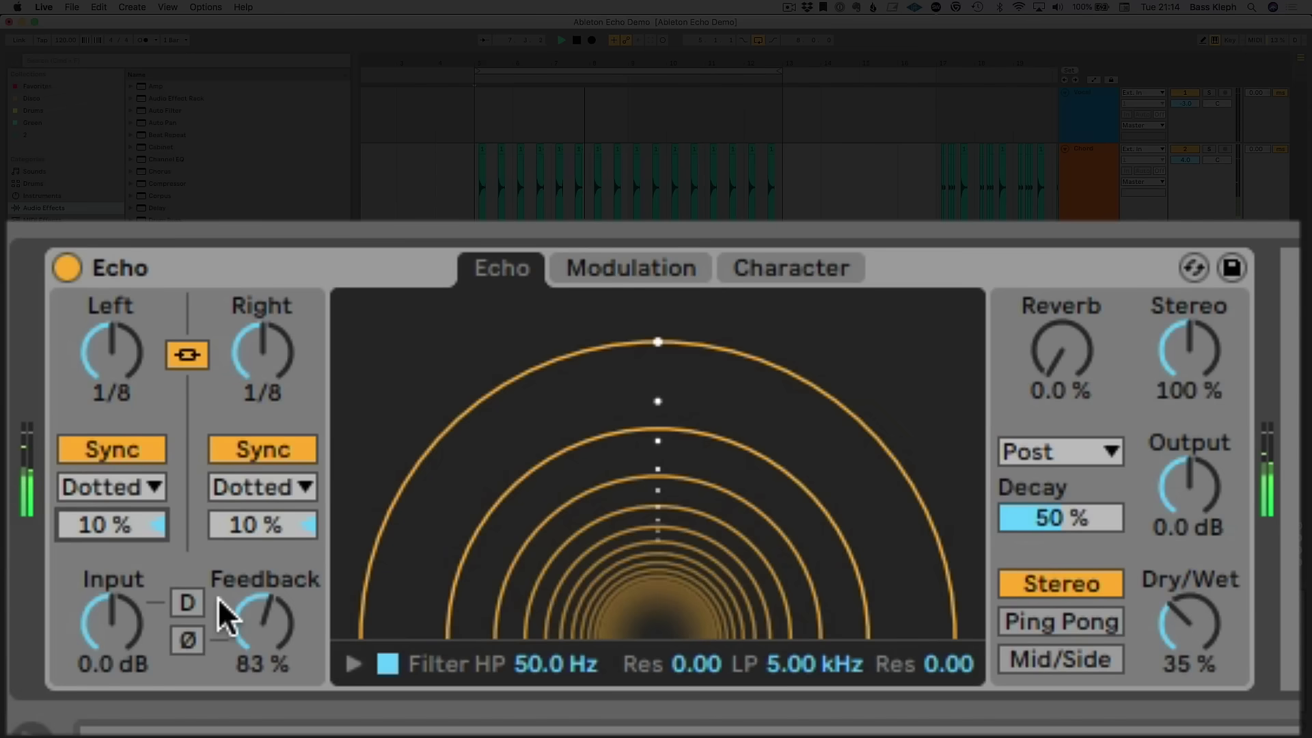
Reset the left delay offset to 0.0% and set the right offset to 5.7%.
{"action": "left_click", "coordinate": [158, 522]}
{"action": "key", "text": "Delete"}
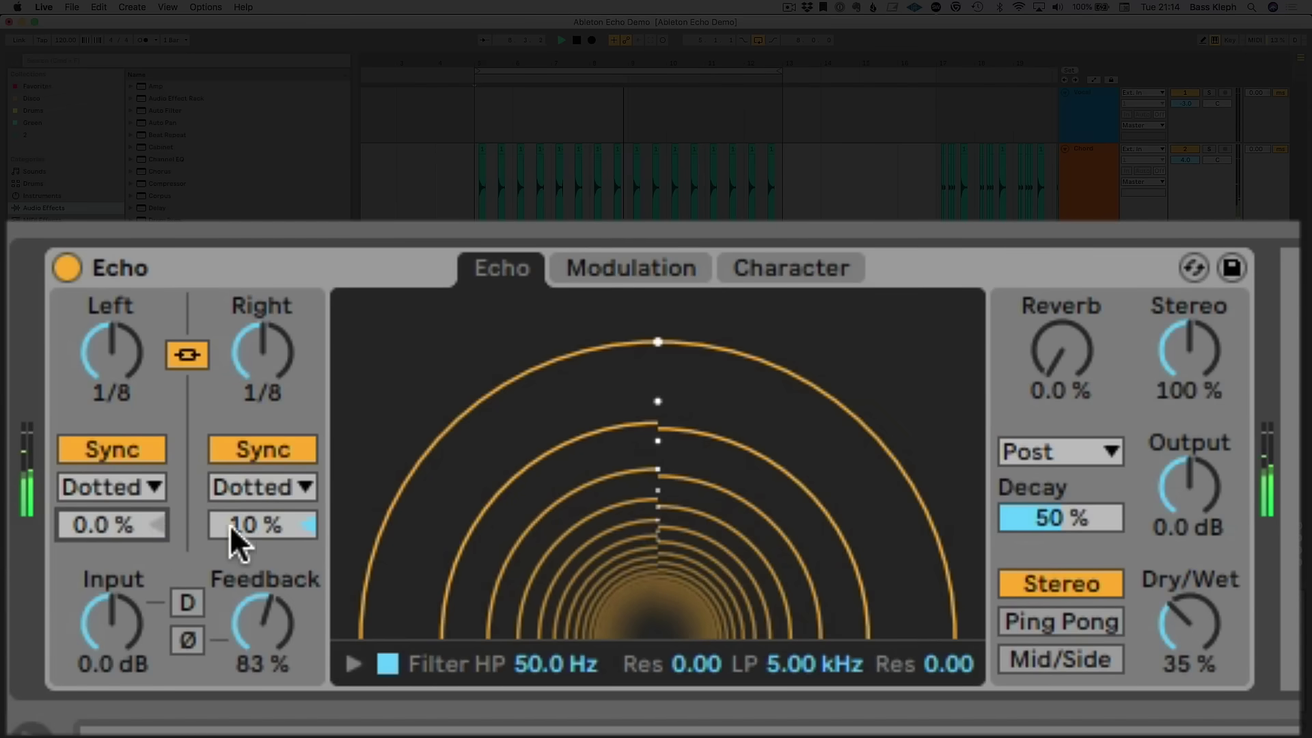
{"action": "mouse_move", "coordinate": [239, 523]}
{"action": "left_mouse_down"}
{"action": "mouse_move", "coordinate": [240, 536]}
{"action": "mouse_move", "coordinate": [239, 524]}
{"action": "left_mouse_up"}
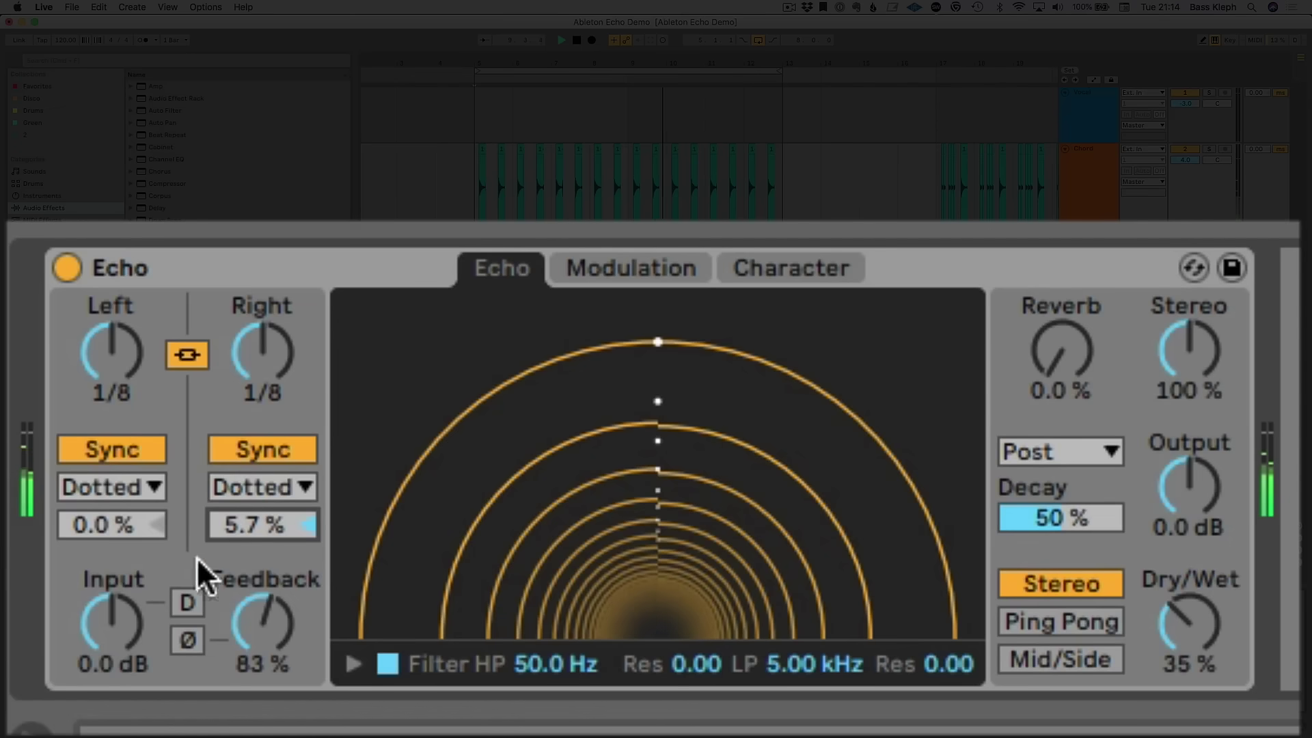
Sweep Feedback from 0% upward and settle it at 70%.
{"action": "left_click", "coordinate": [268, 629]}
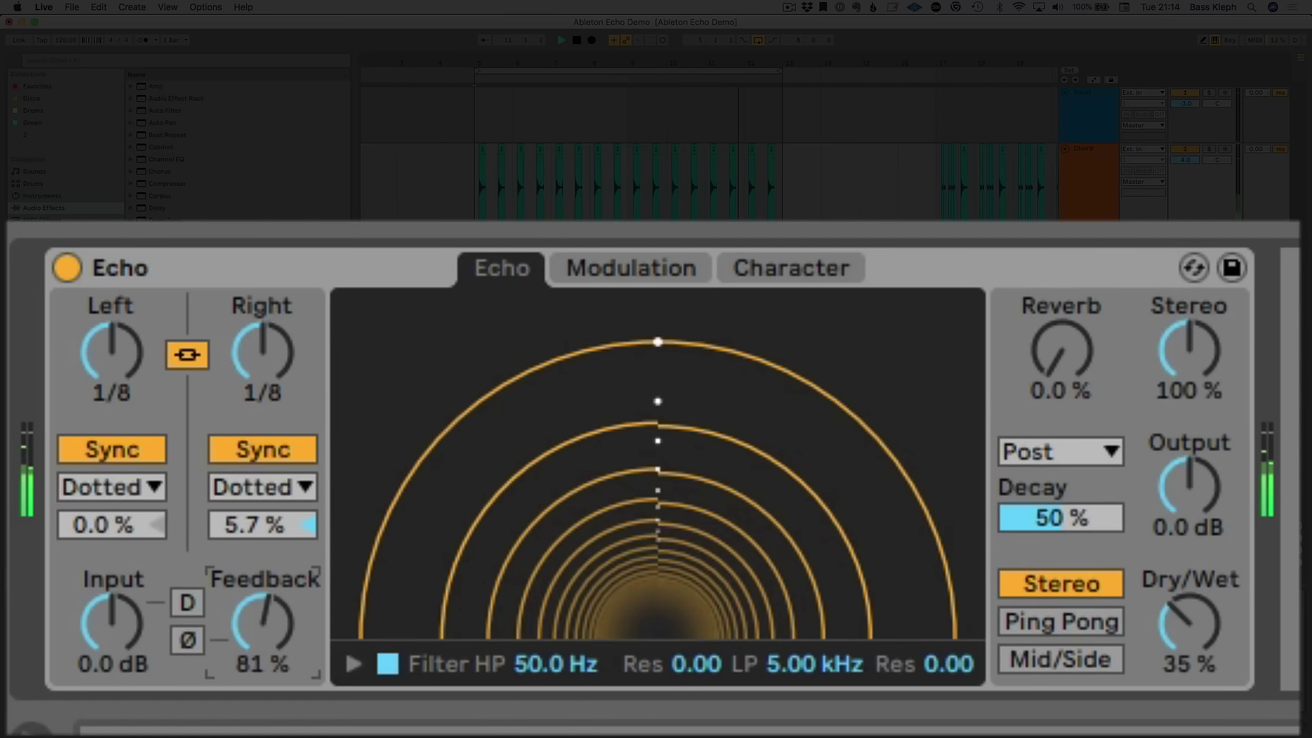
{"action": "left_click_drag", "start_coordinate": [269, 629], "coordinate": [269, 690]}
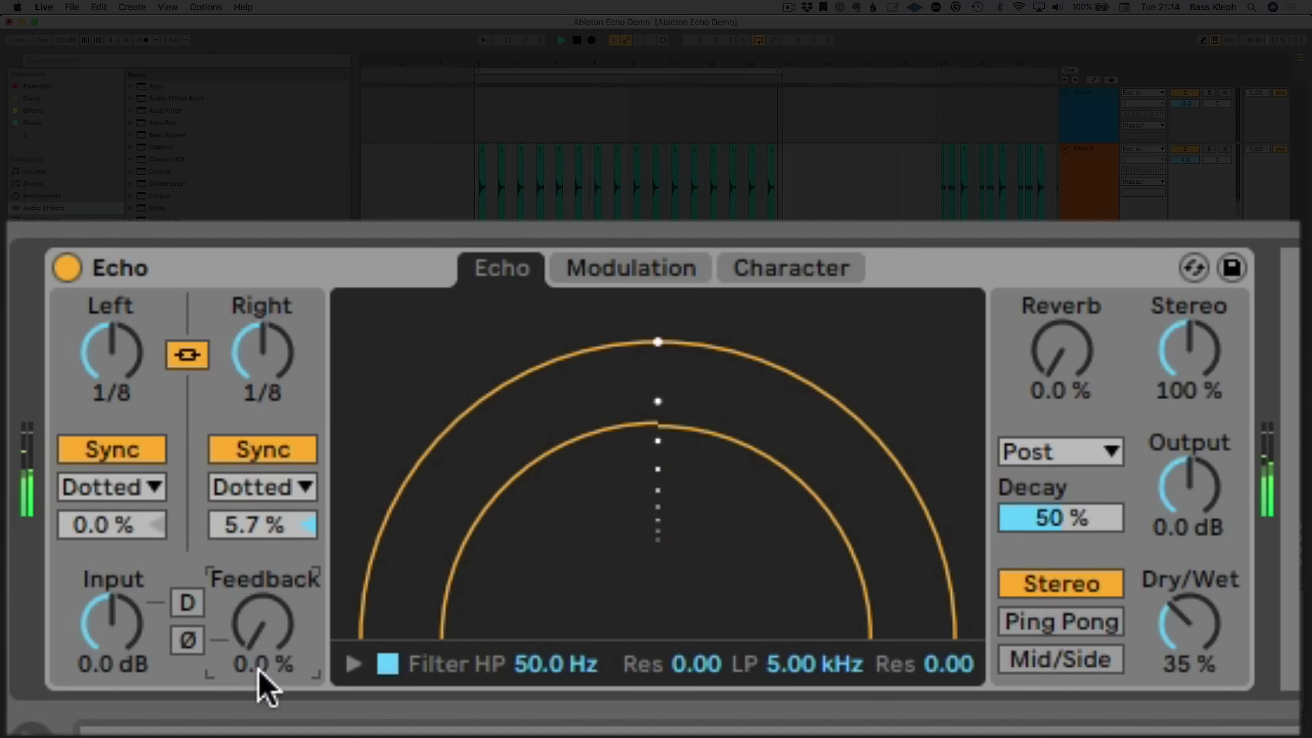
{"action": "mouse_move", "coordinate": [272, 621]}
{"action": "left_mouse_down"}
{"action": "mouse_move", "coordinate": [272, 553]}
{"action": "mouse_move", "coordinate": [273, 619]}
{"action": "mouse_move", "coordinate": [273, 603]}
{"action": "left_mouse_up"}
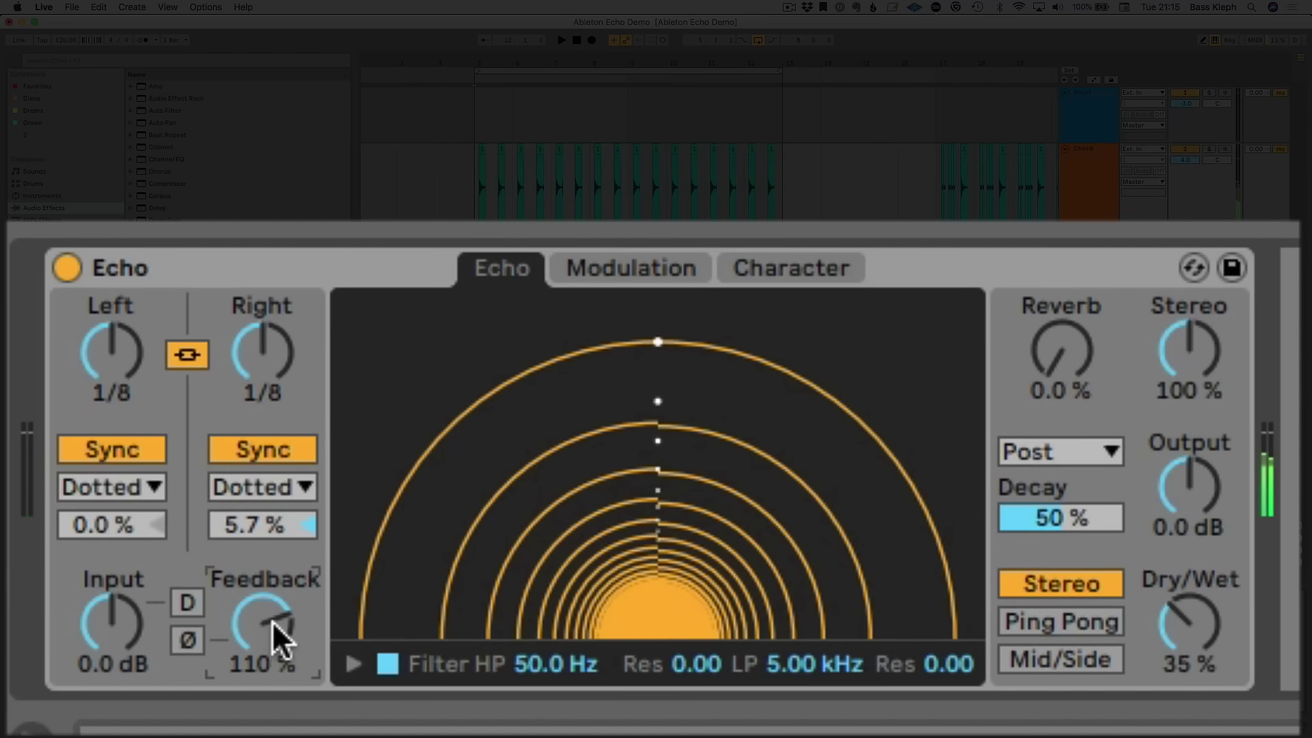
{"action": "left_click_drag", "start_coordinate": [280, 639], "coordinate": [273, 629]}
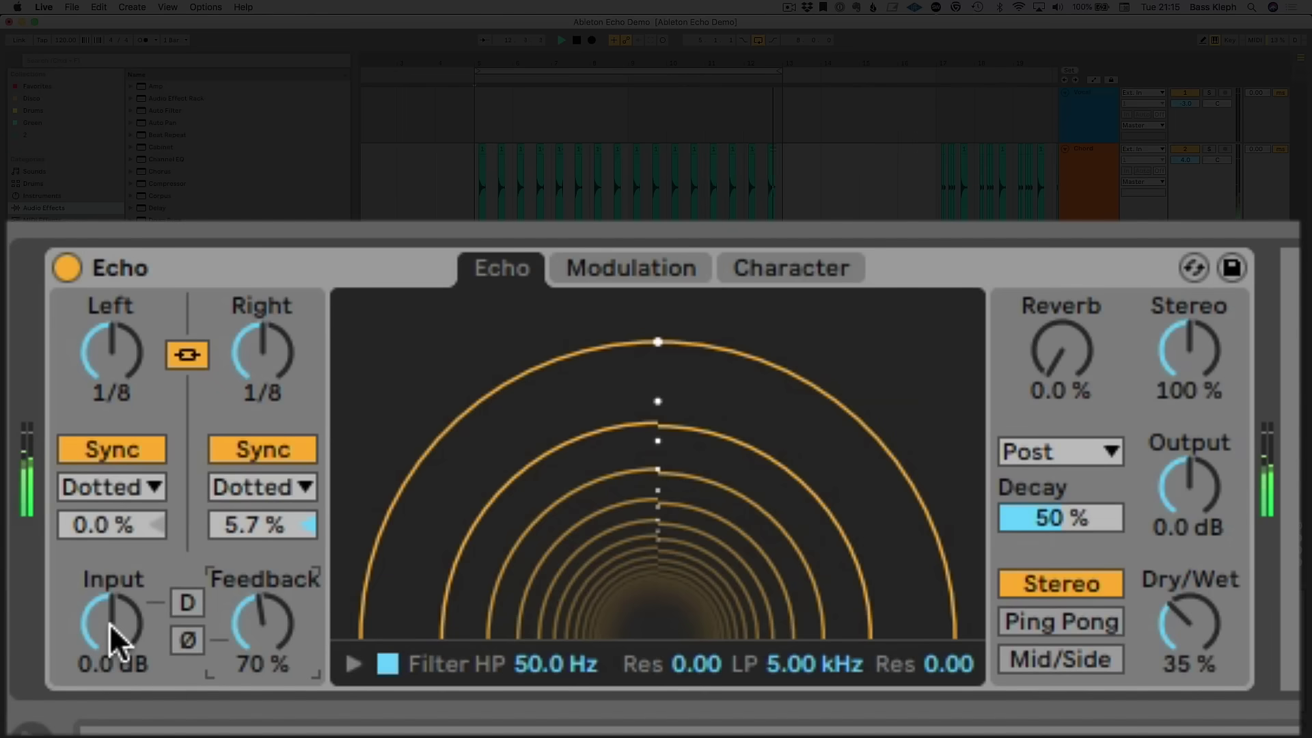
Set Input to 21 dB and Output to -9.7 dB, toggling input ducking on and back off.
{"action": "left_click_drag", "start_coordinate": [109, 623], "coordinate": [110, 540]}
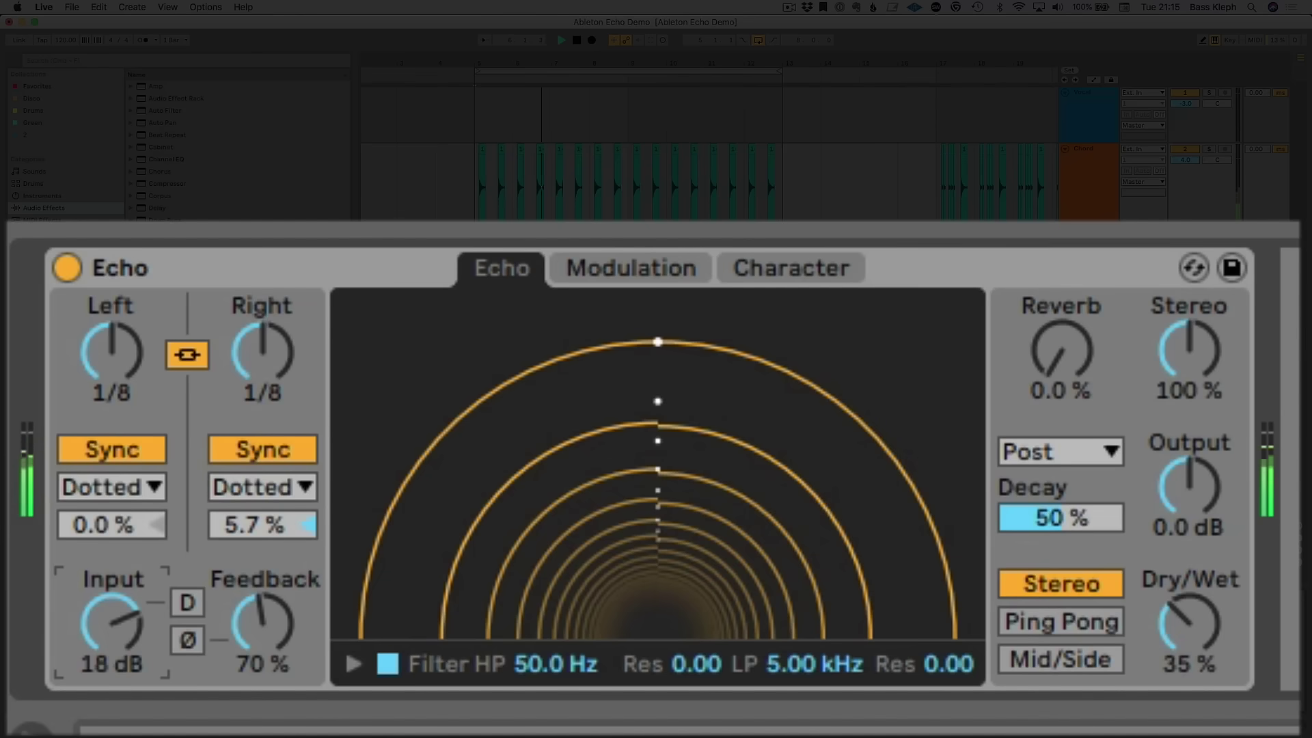
{"action": "left_click_drag", "start_coordinate": [1195, 485], "coordinate": [1196, 522]}
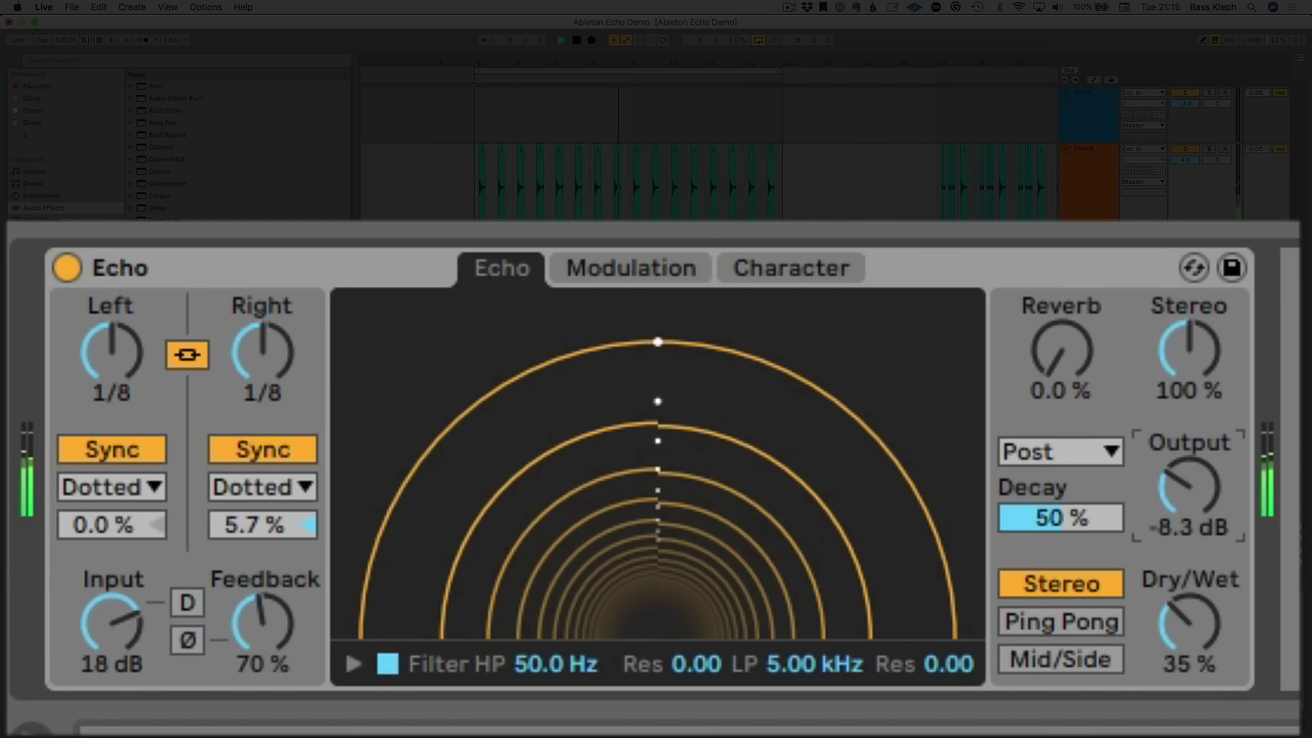
{"action": "left_click_drag", "start_coordinate": [116, 623], "coordinate": [116, 612]}
{"action": "left_click_drag", "start_coordinate": [1227, 496], "coordinate": [1227, 505]}
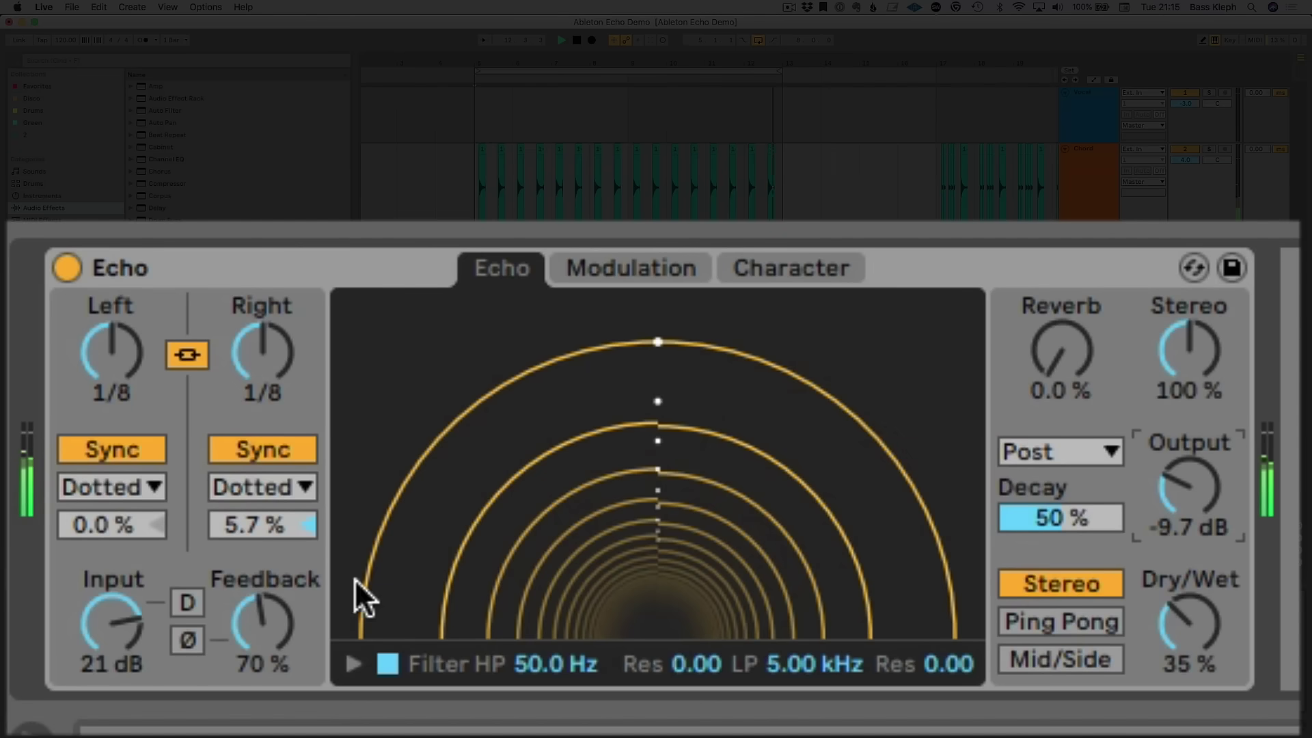
{"action": "left_click", "coordinate": [187, 599]}
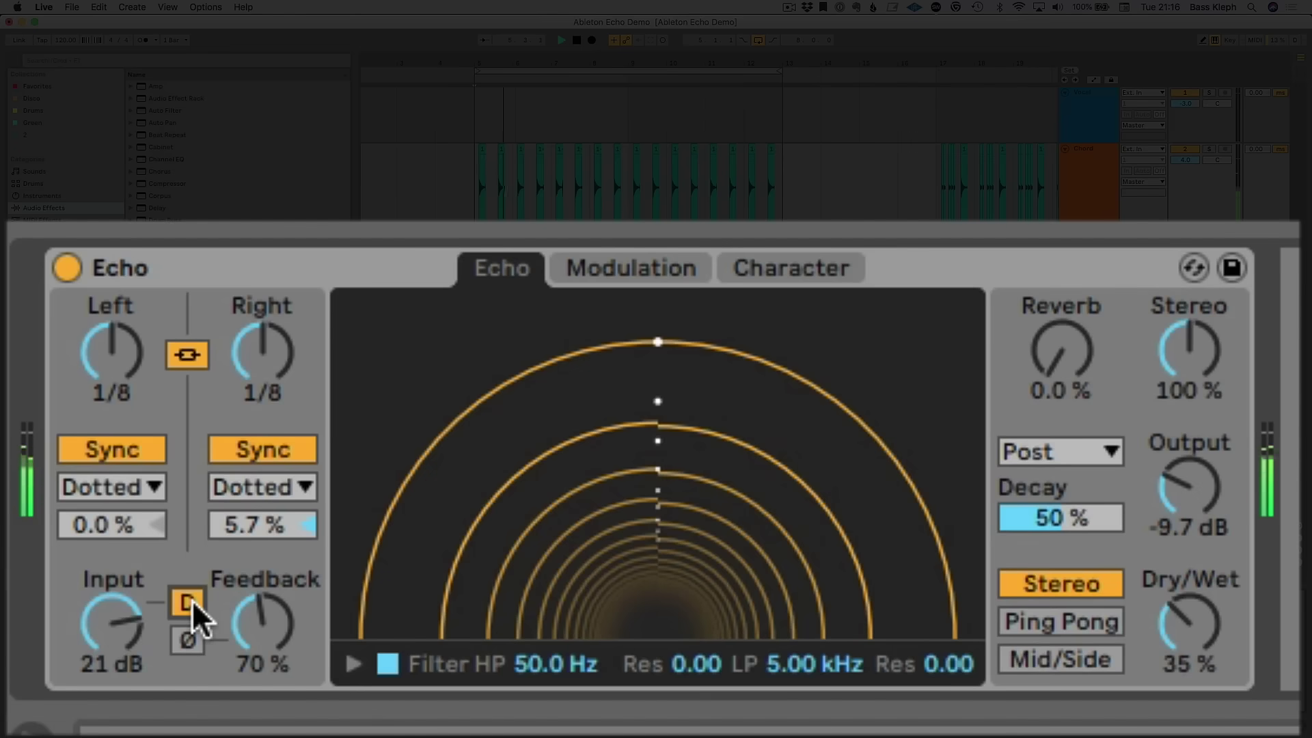
{"action": "left_click", "coordinate": [188, 601]}
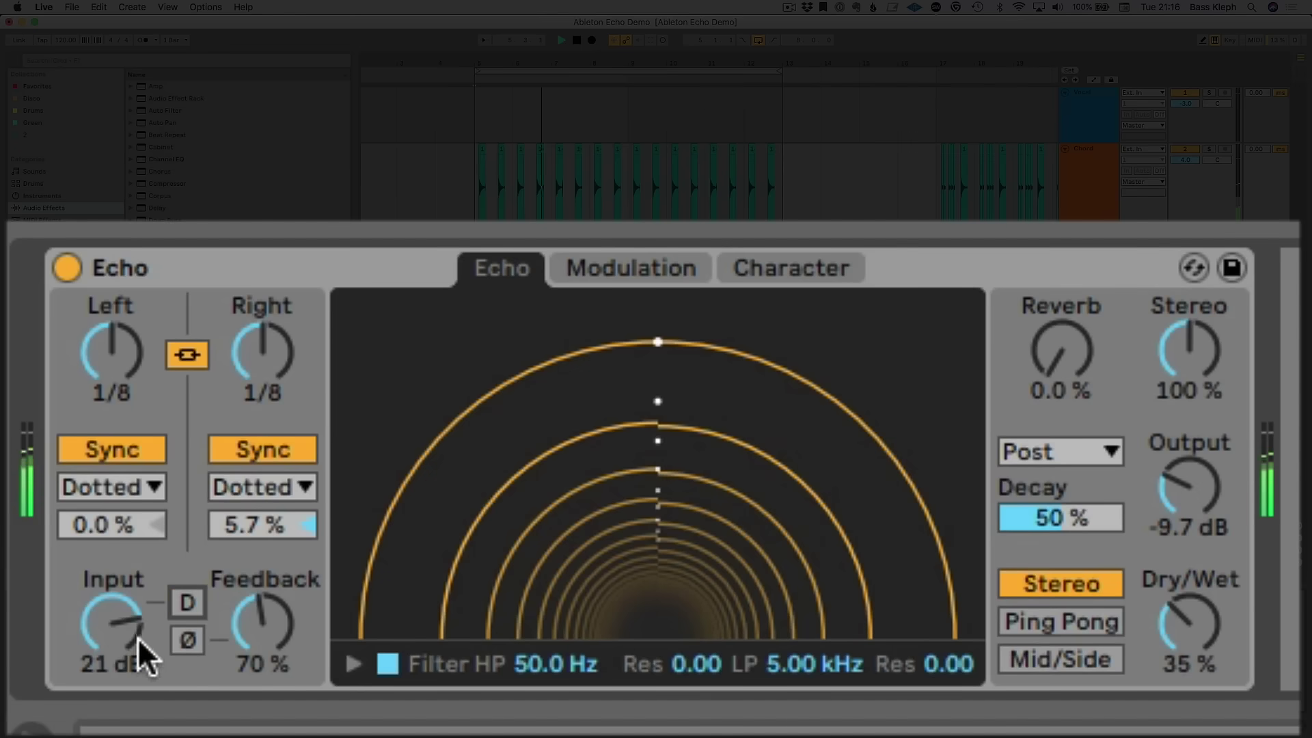
Reset Input and Output to 0 dB and briefly toggle feedback phase inversion.
{"action": "left_click_drag", "start_coordinate": [137, 637], "coordinate": [137, 698]}
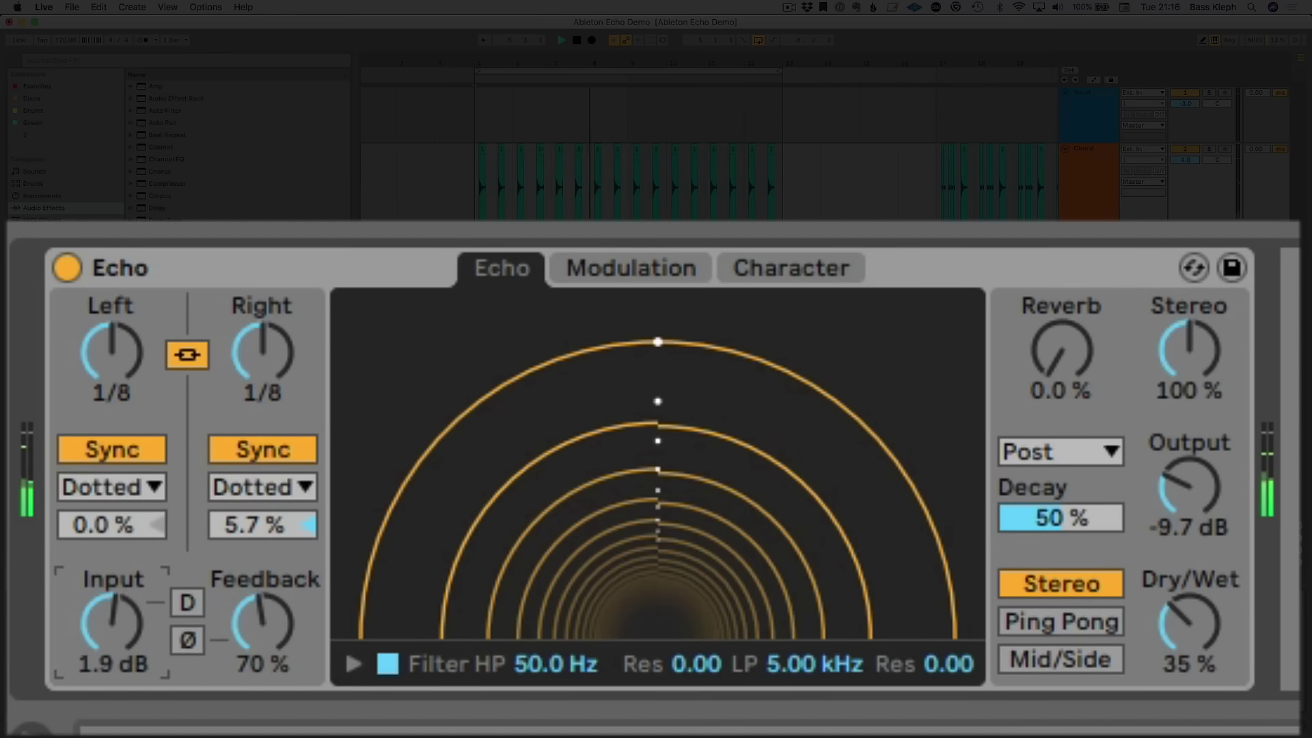
{"action": "double_click", "coordinate": [1213, 502]}
{"action": "double_click", "coordinate": [113, 615]}
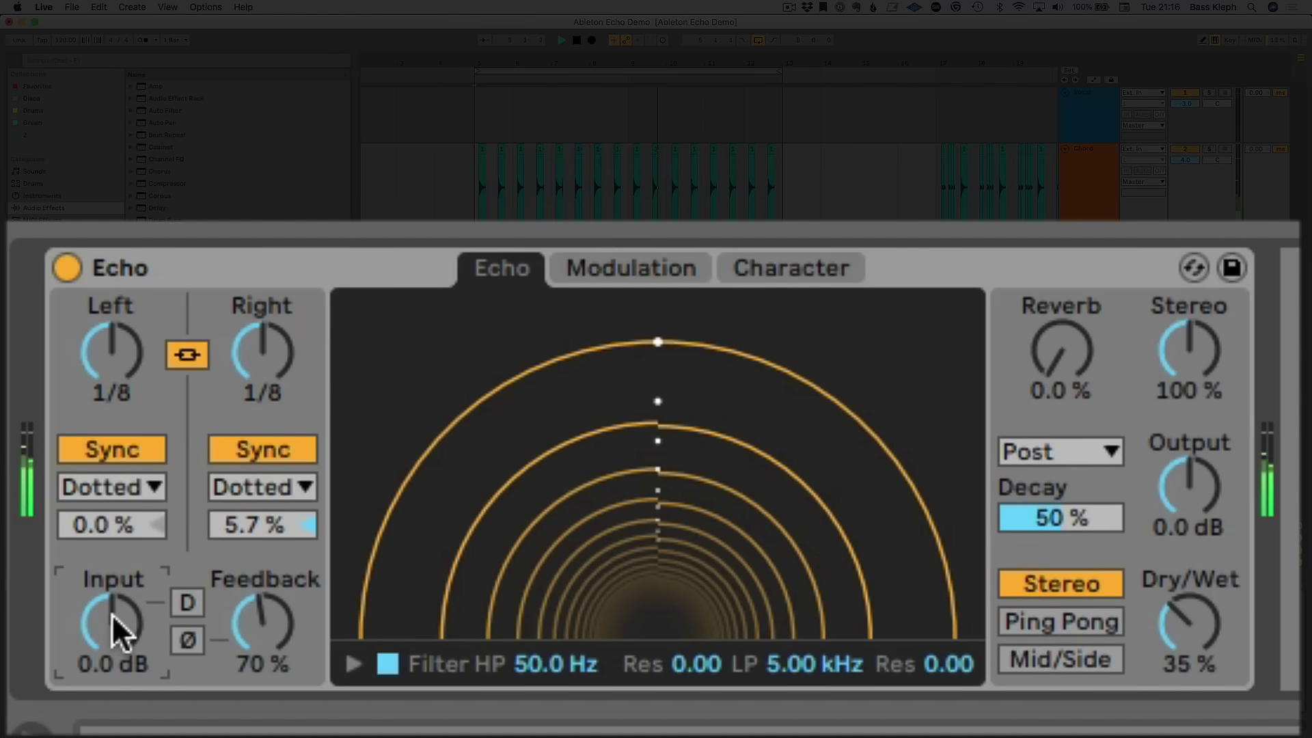
{"action": "left_click", "coordinate": [187, 645]}
{"action": "left_click", "coordinate": [188, 645]}
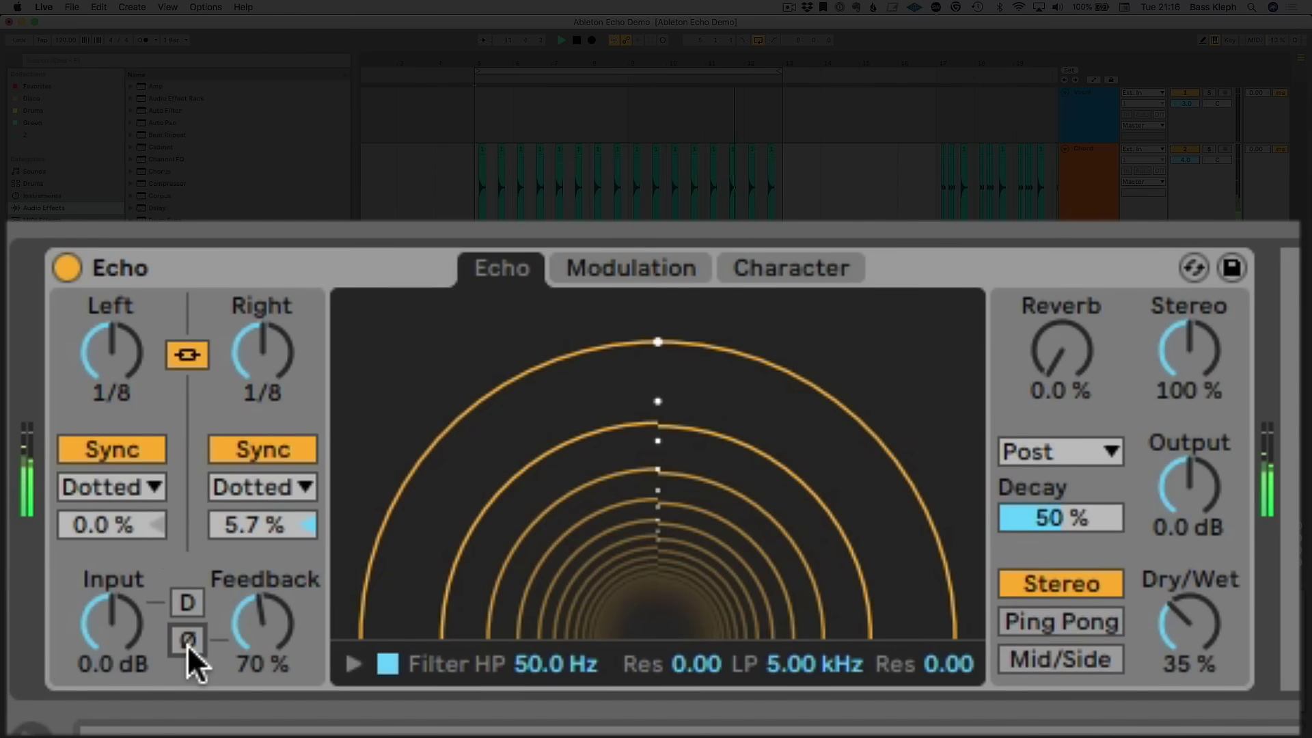
Try 1–2.30 ms Time-mode delays, raise Feedback to 94%, and leave phase inversion off.
{"action": "left_click", "coordinate": [104, 448]}
{"action": "mouse_move", "coordinate": [111, 346]}
{"action": "left_mouse_down"}
{"action": "mouse_move", "coordinate": [111, 444]}
{"action": "mouse_move", "coordinate": [112, 363]}
{"action": "left_mouse_up"}
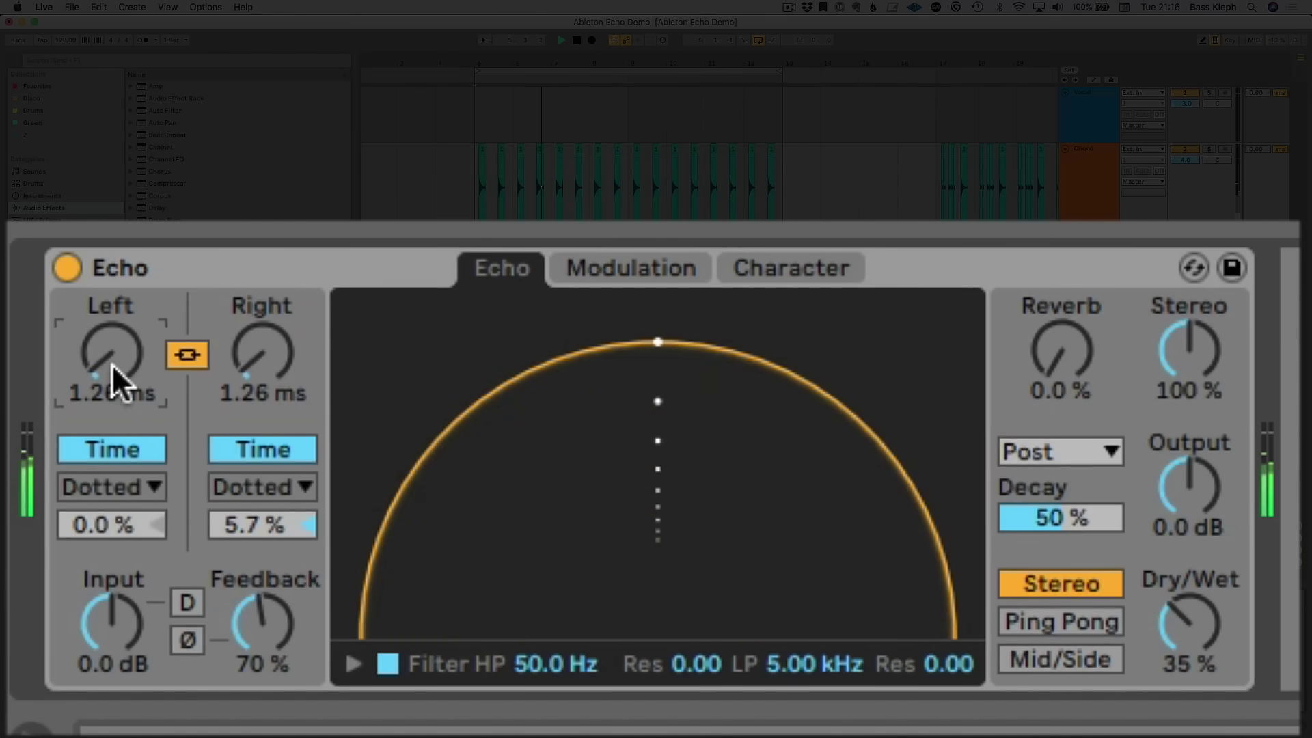
{"action": "left_click_drag", "start_coordinate": [262, 618], "coordinate": [263, 589]}
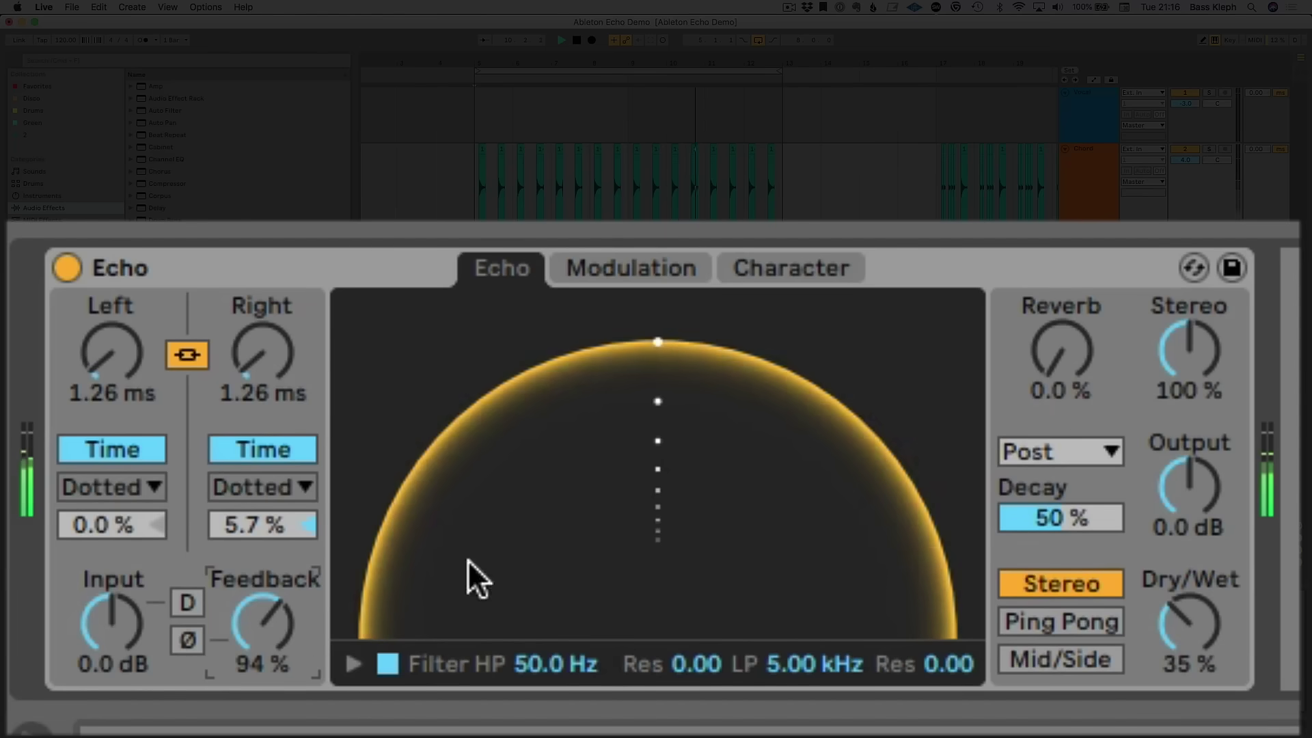
{"action": "left_click", "coordinate": [187, 638]}
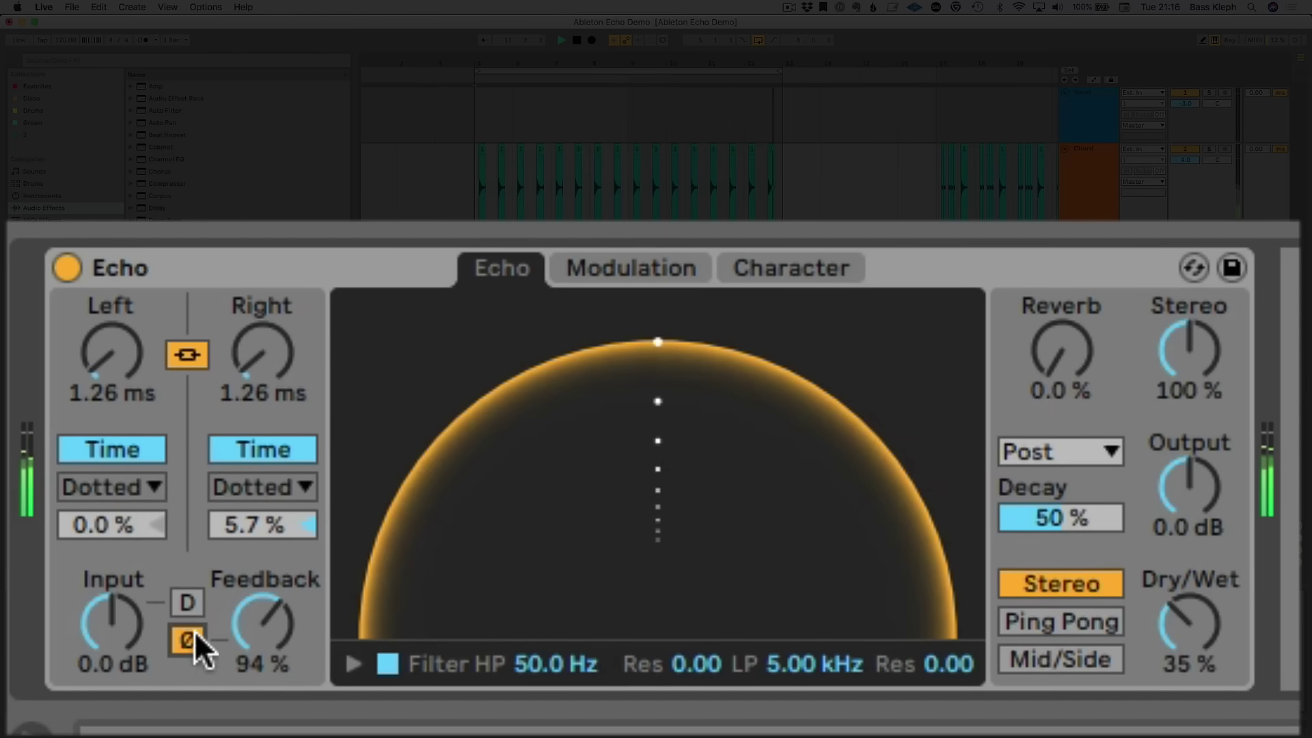
{"action": "left_click_drag", "start_coordinate": [108, 371], "coordinate": [108, 339]}
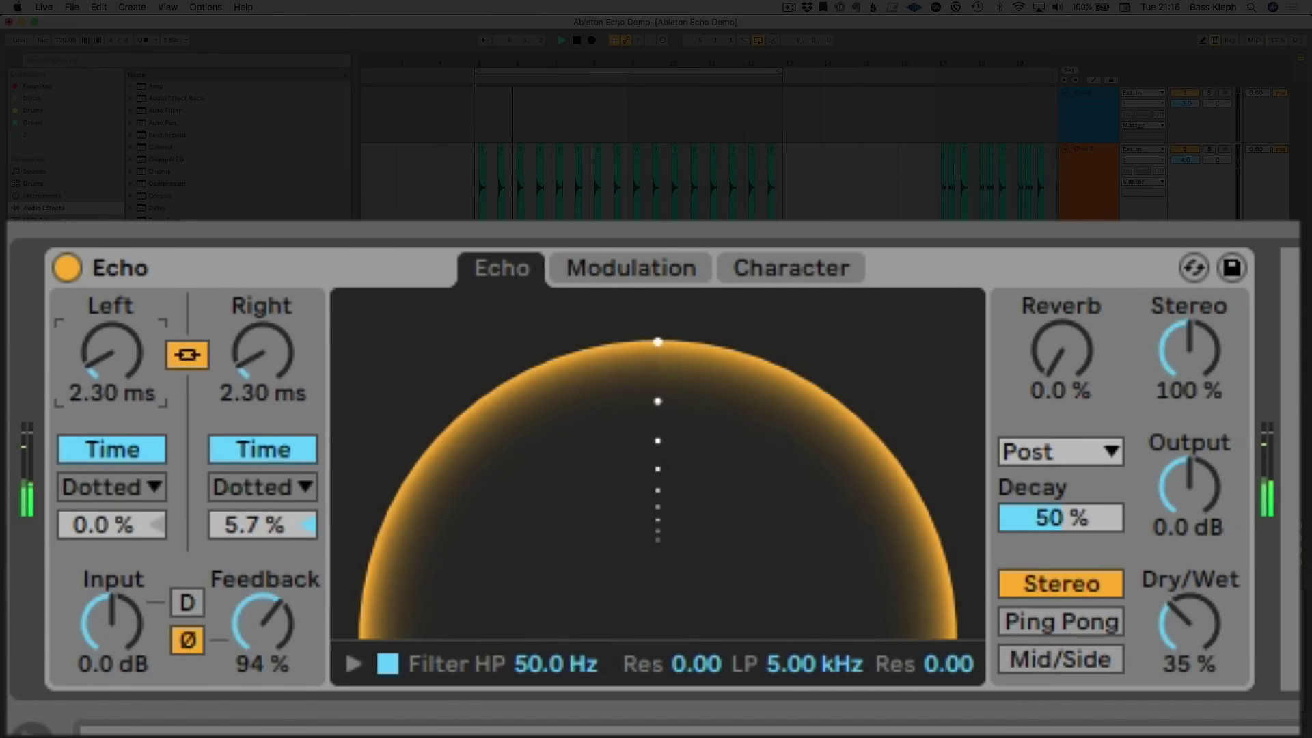
{"action": "left_click", "coordinate": [188, 640]}
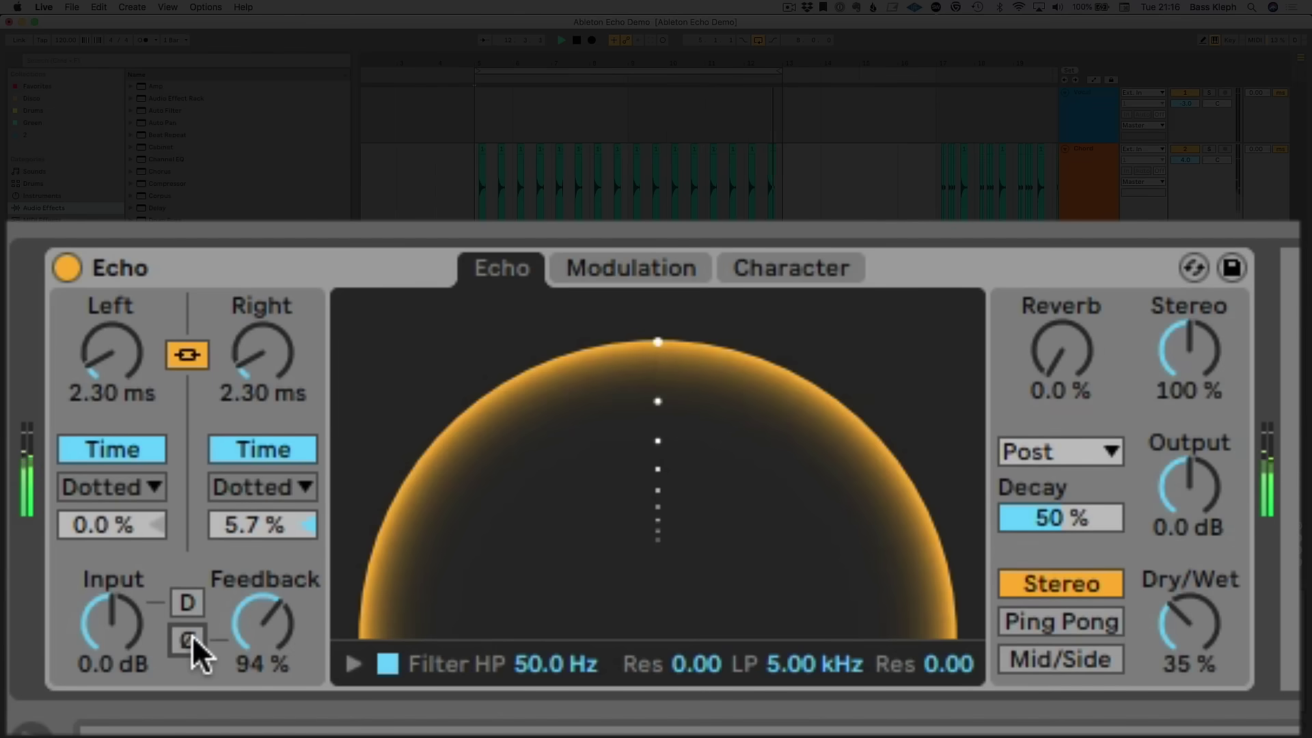
{"action": "left_click", "coordinate": [191, 635]}
{"action": "left_click", "coordinate": [191, 635]}
{"action": "left_click", "coordinate": [121, 444]}
{"action": "left_click", "coordinate": [115, 341]}
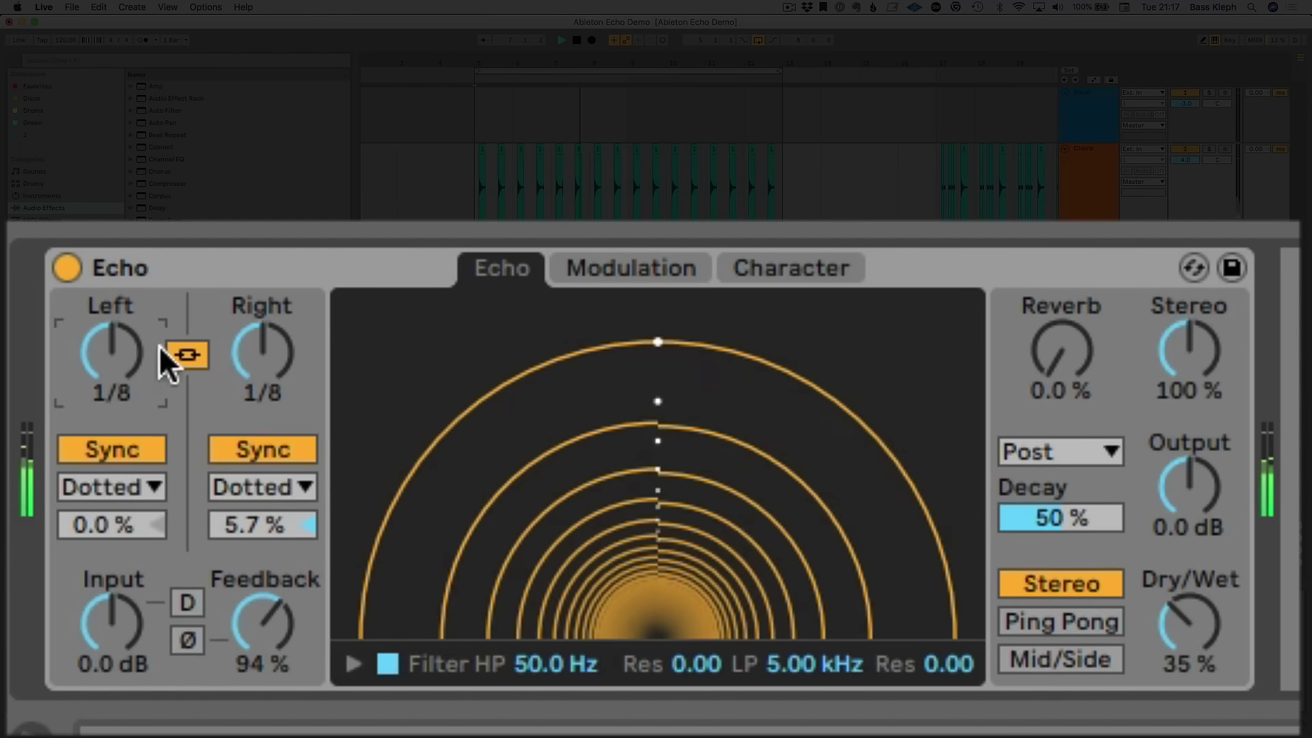
{"action": "left_click", "coordinate": [193, 638]}
{"action": "left_click_drag", "start_coordinate": [113, 623], "coordinate": [112, 581]}
{"action": "left_click_drag", "start_coordinate": [255, 613], "coordinate": [255, 638]}
{"action": "left_click_drag", "start_coordinate": [1192, 491], "coordinate": [1192, 512]}
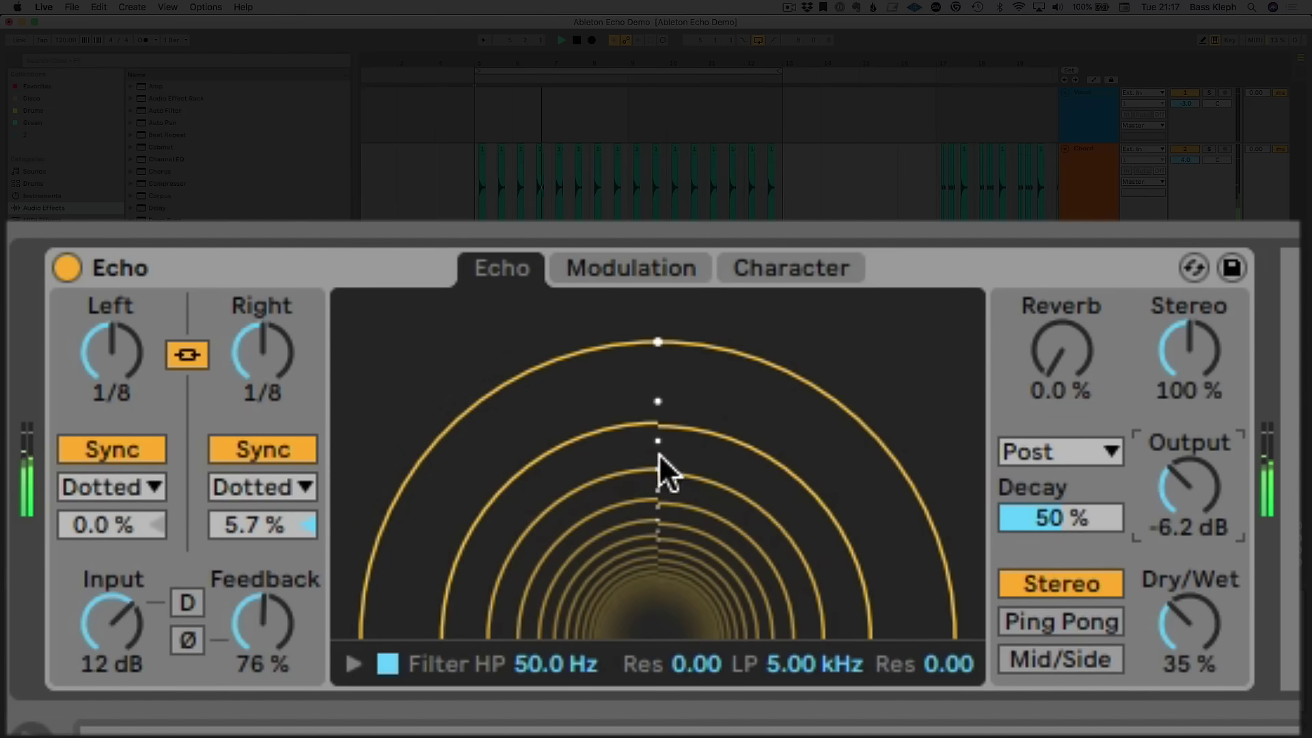
{"action": "left_click_drag", "start_coordinate": [272, 600], "coordinate": [304, 645]}
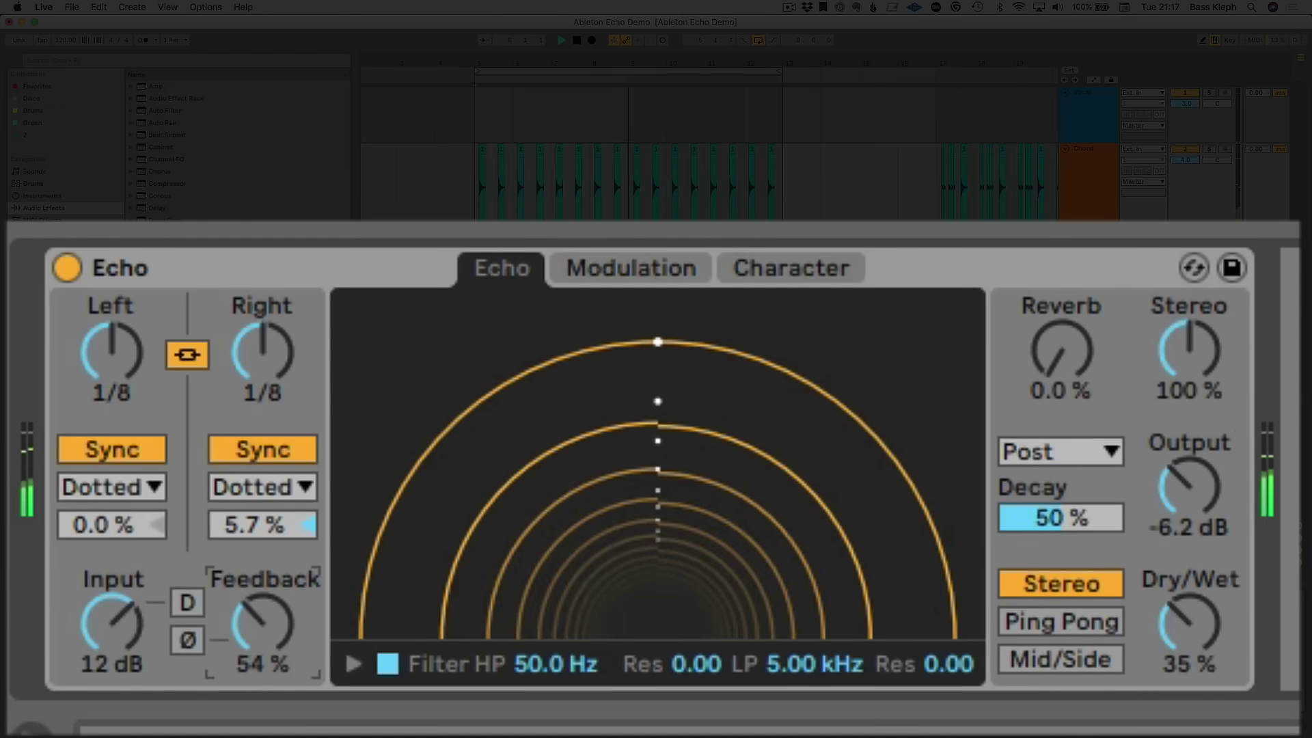
{"action": "left_click", "coordinate": [185, 354]}
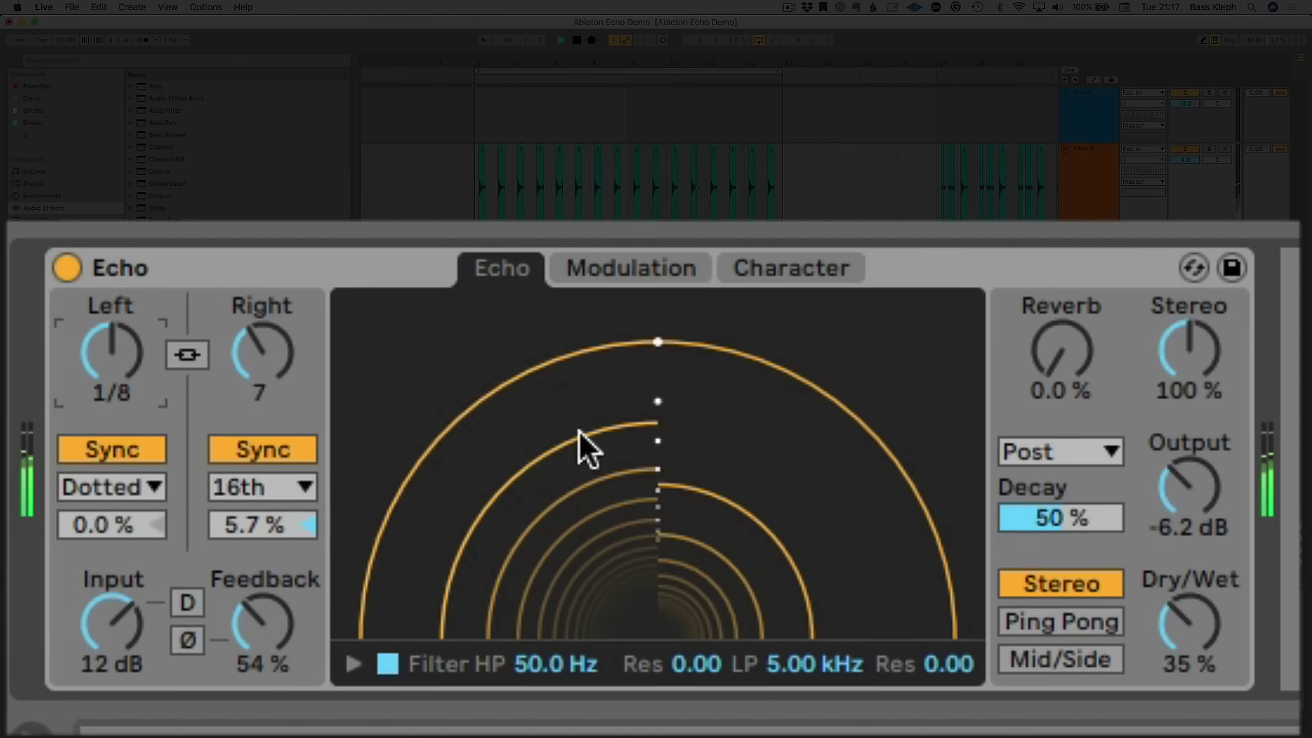
{"action": "left_click", "coordinate": [182, 355]}
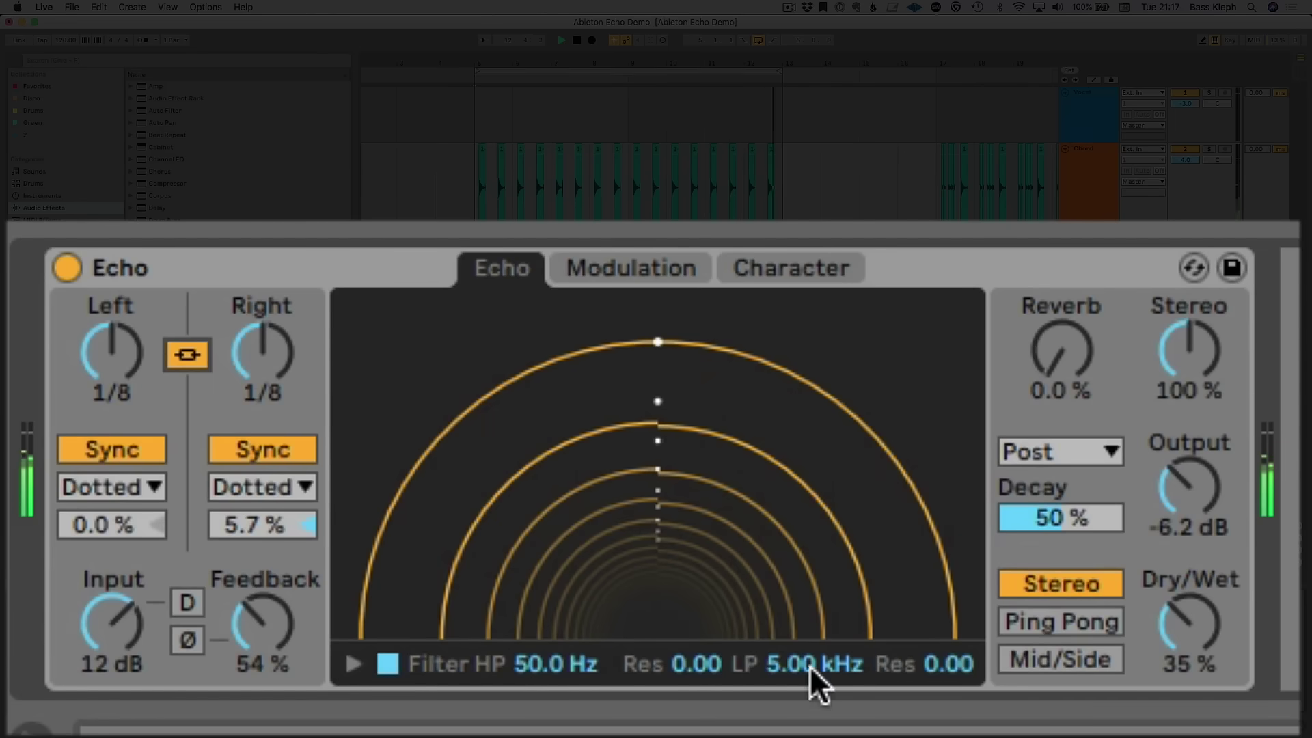
{"action": "left_click", "coordinate": [774, 664]}
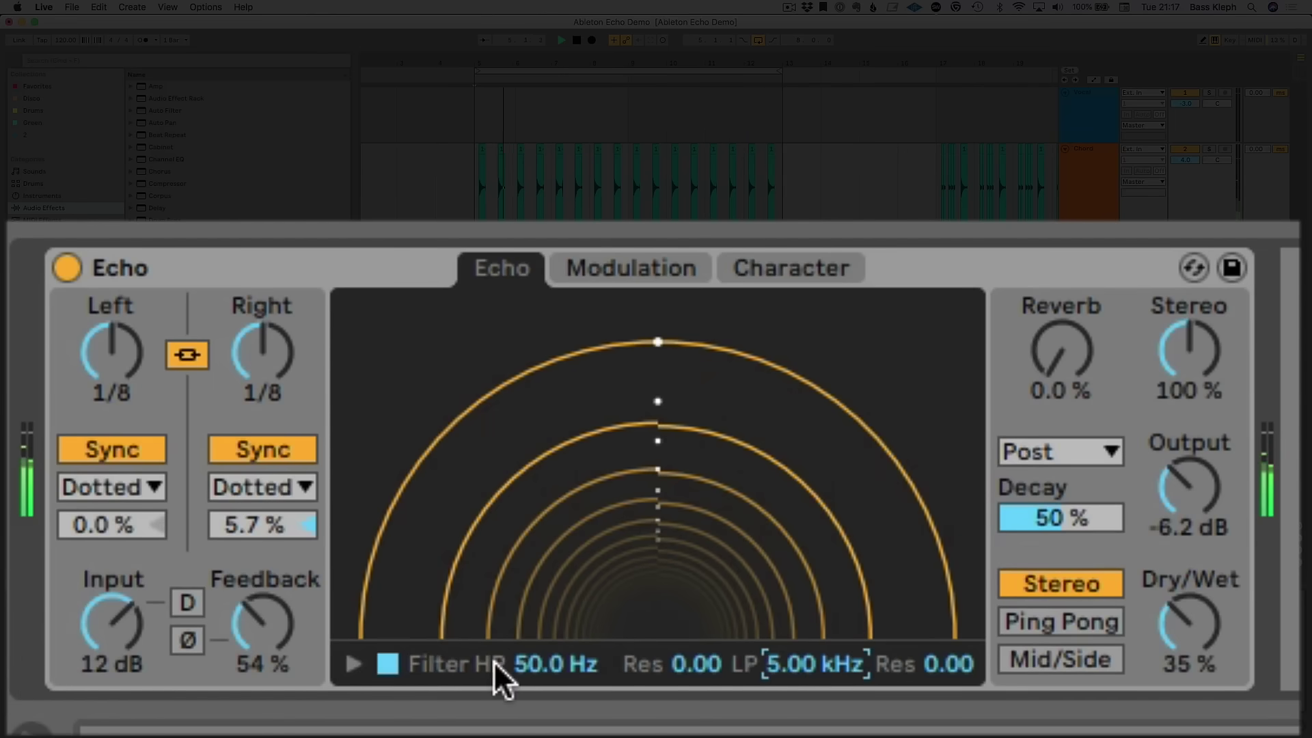
Show the filter graph, try a 1.14 kHz low-pass, and set the high-pass to 127 Hz with Res 0.16.
{"action": "left_click", "coordinate": [354, 663]}
{"action": "left_click", "coordinate": [353, 662]}
{"action": "left_click", "coordinate": [352, 662]}
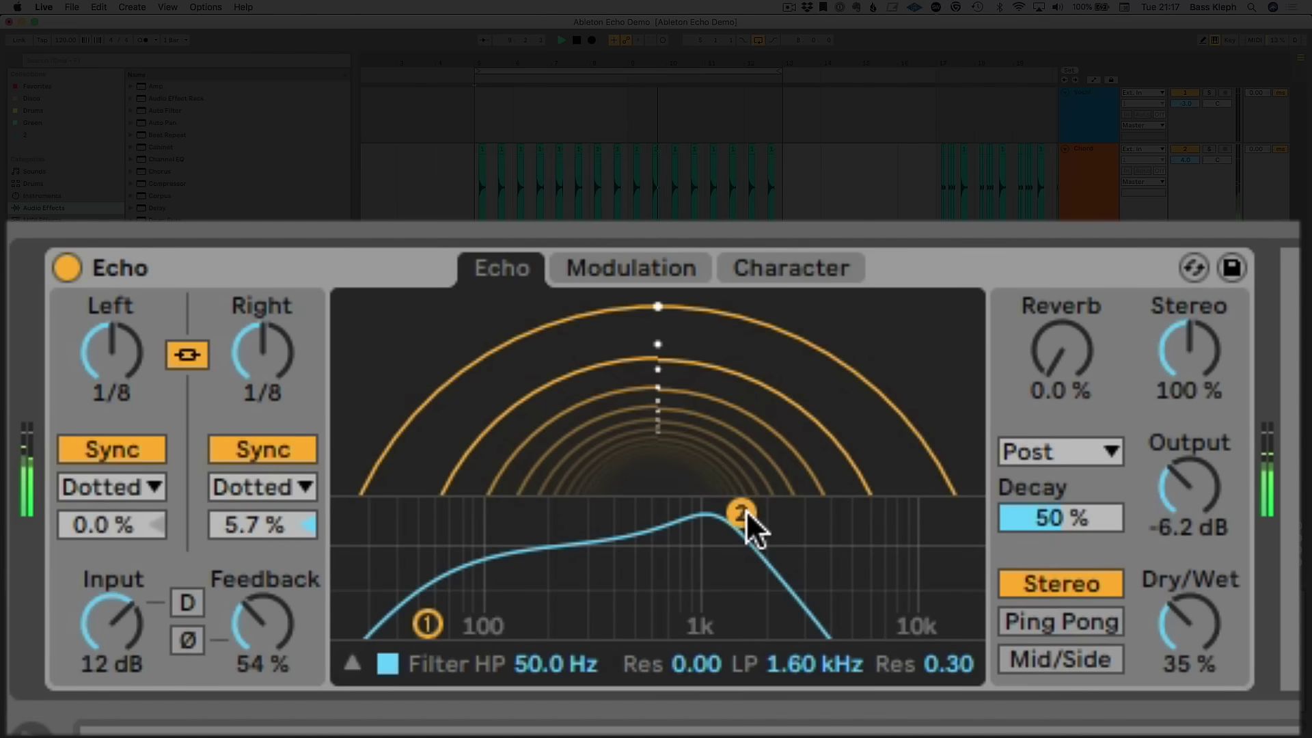
{"action": "mouse_move", "coordinate": [747, 513]}
{"action": "left_mouse_down"}
{"action": "mouse_move", "coordinate": [665, 513]}
{"action": "mouse_move", "coordinate": [793, 512]}
{"action": "mouse_move", "coordinate": [734, 512]}
{"action": "left_mouse_up"}
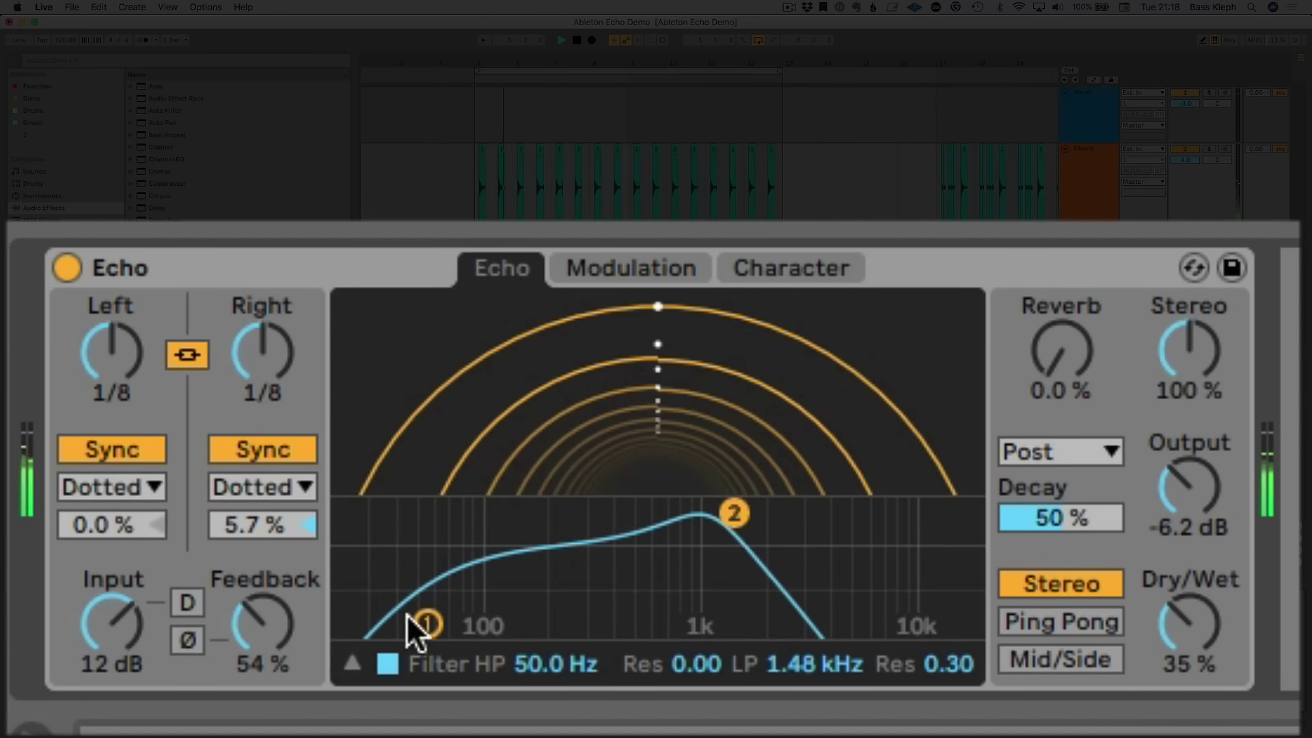
{"action": "left_click_drag", "start_coordinate": [430, 621], "coordinate": [512, 512]}
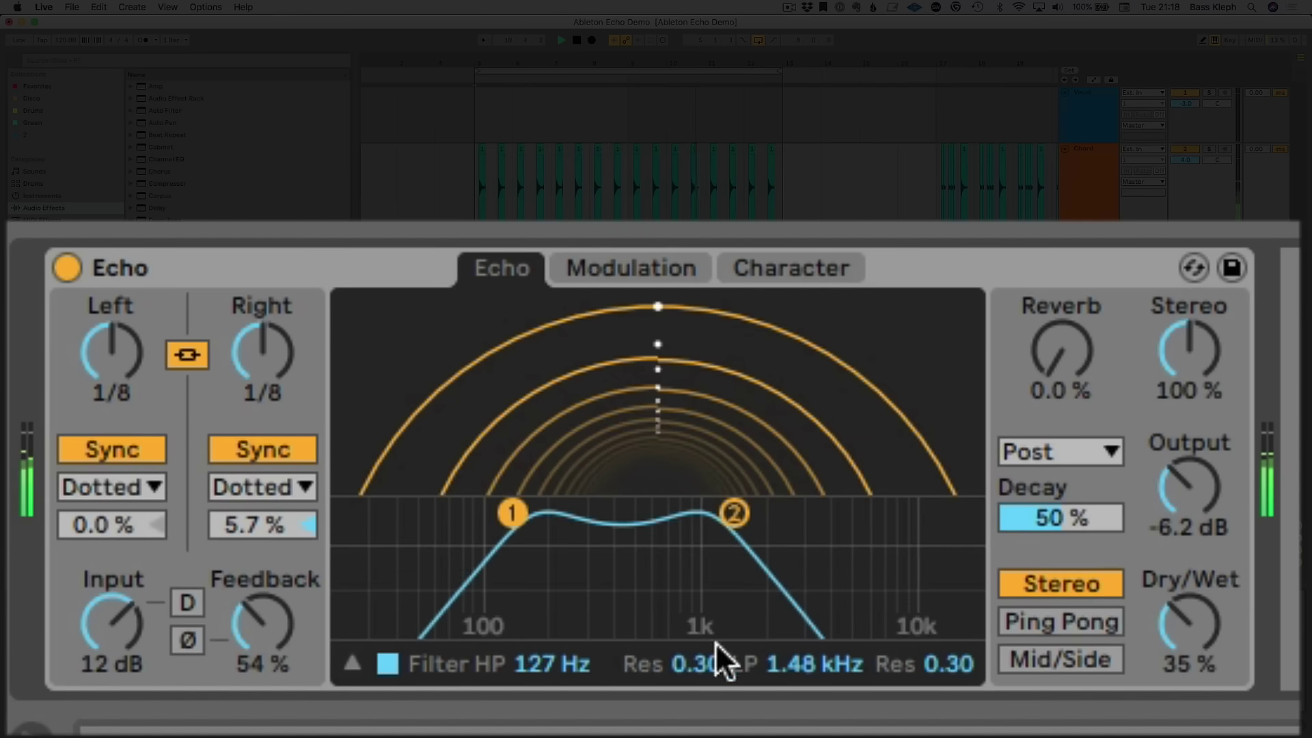
Settle the low-pass at 4.18 kHz with Res 0.26, then hide the graph.
{"action": "left_click_drag", "start_coordinate": [810, 666], "coordinate": [810, 615]}
{"action": "left_click_drag", "start_coordinate": [932, 666], "coordinate": [933, 679]}
{"action": "left_click_drag", "start_coordinate": [837, 673], "coordinate": [695, 683]}
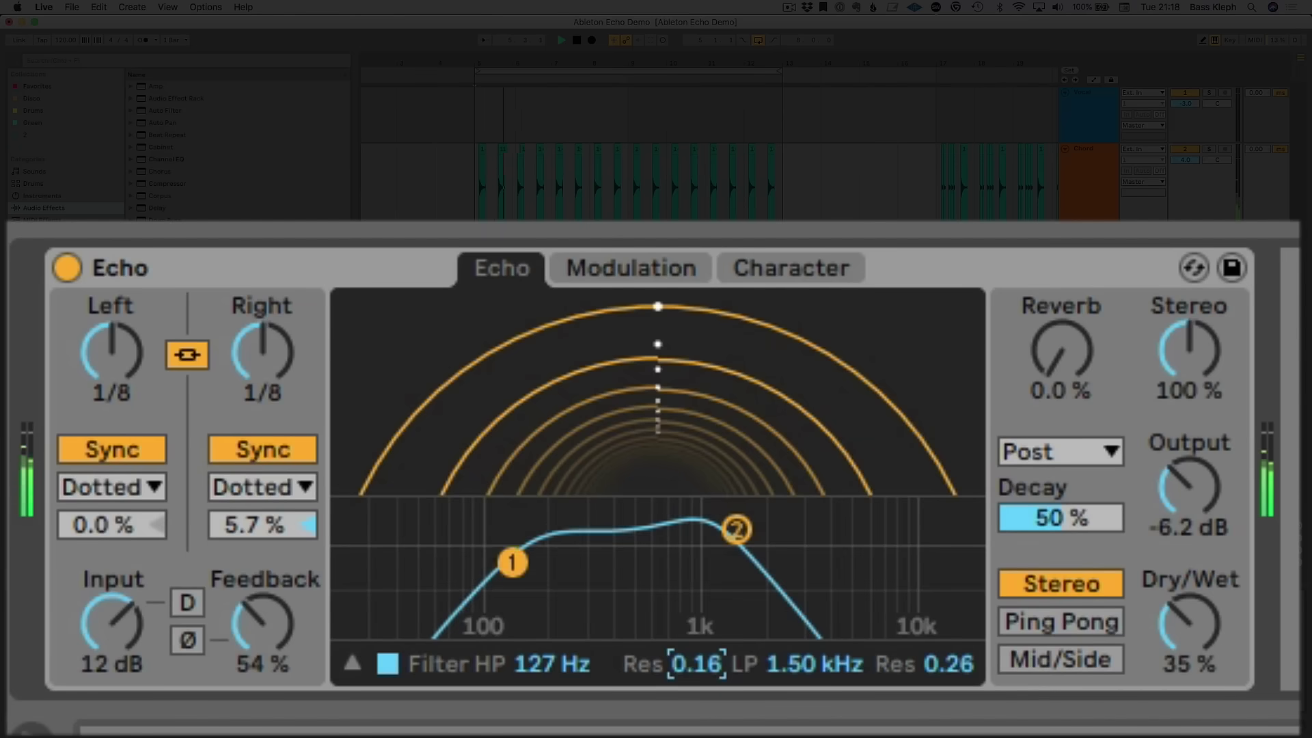
{"action": "left_click_drag", "start_coordinate": [783, 666], "coordinate": [783, 629]}
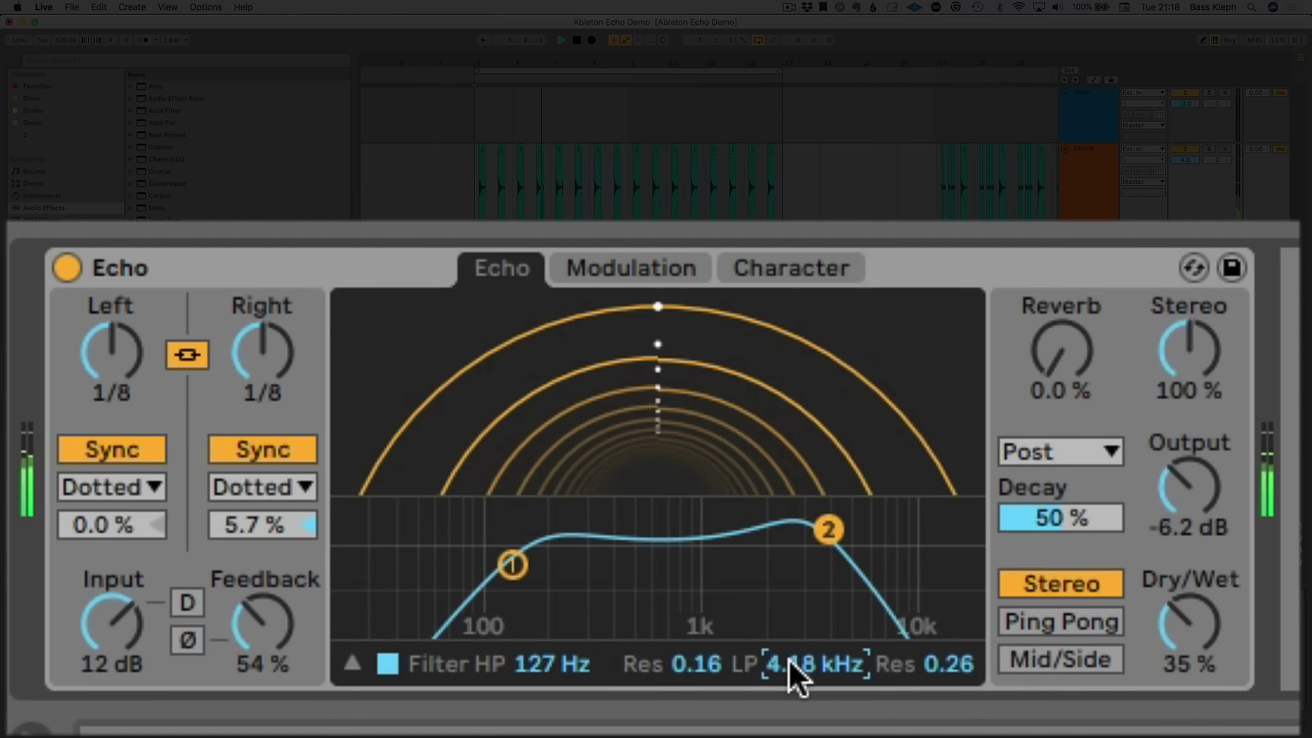
{"action": "left_click", "coordinate": [351, 662]}
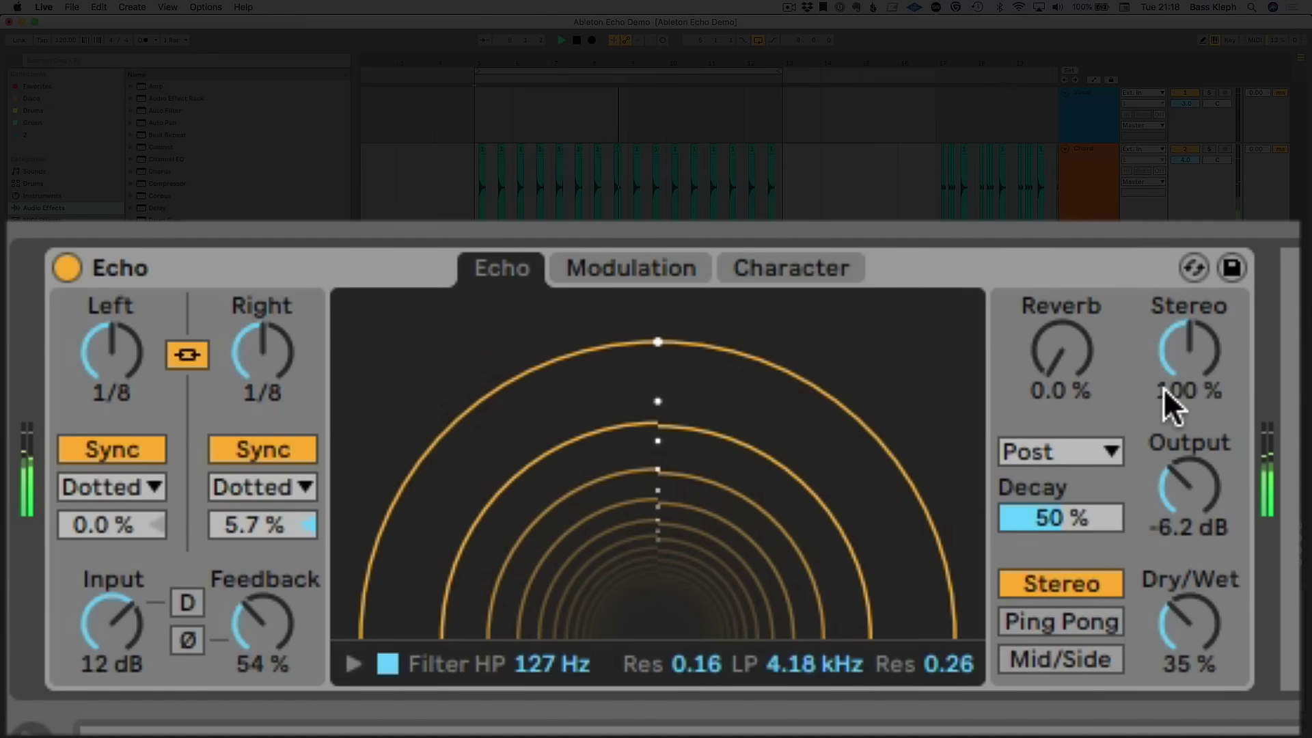
Lower Dry/Wet from 35% to 28%, keep reverb at 59%, and set Decay to 40%.
{"action": "left_click", "coordinate": [1068, 352]}
{"action": "left_click_drag", "start_coordinate": [1190, 632], "coordinate": [1190, 652]}
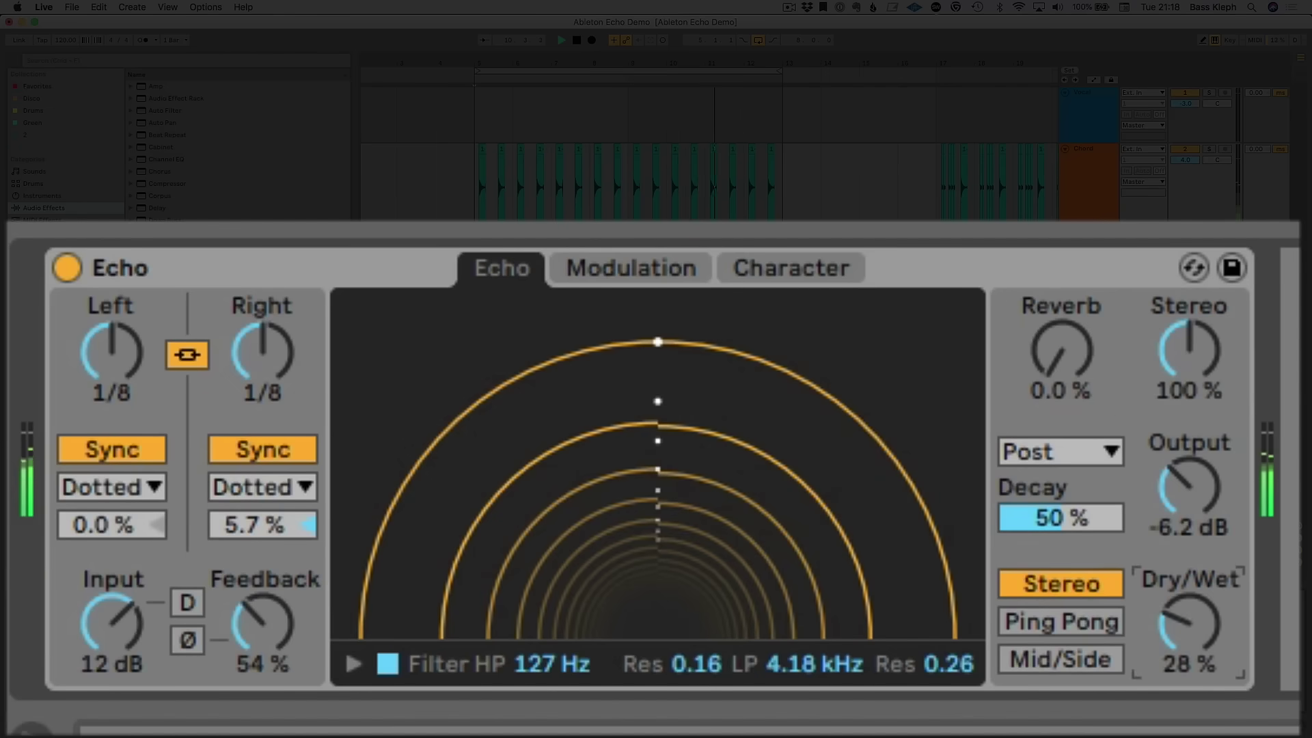
{"action": "left_click", "coordinate": [1062, 359]}
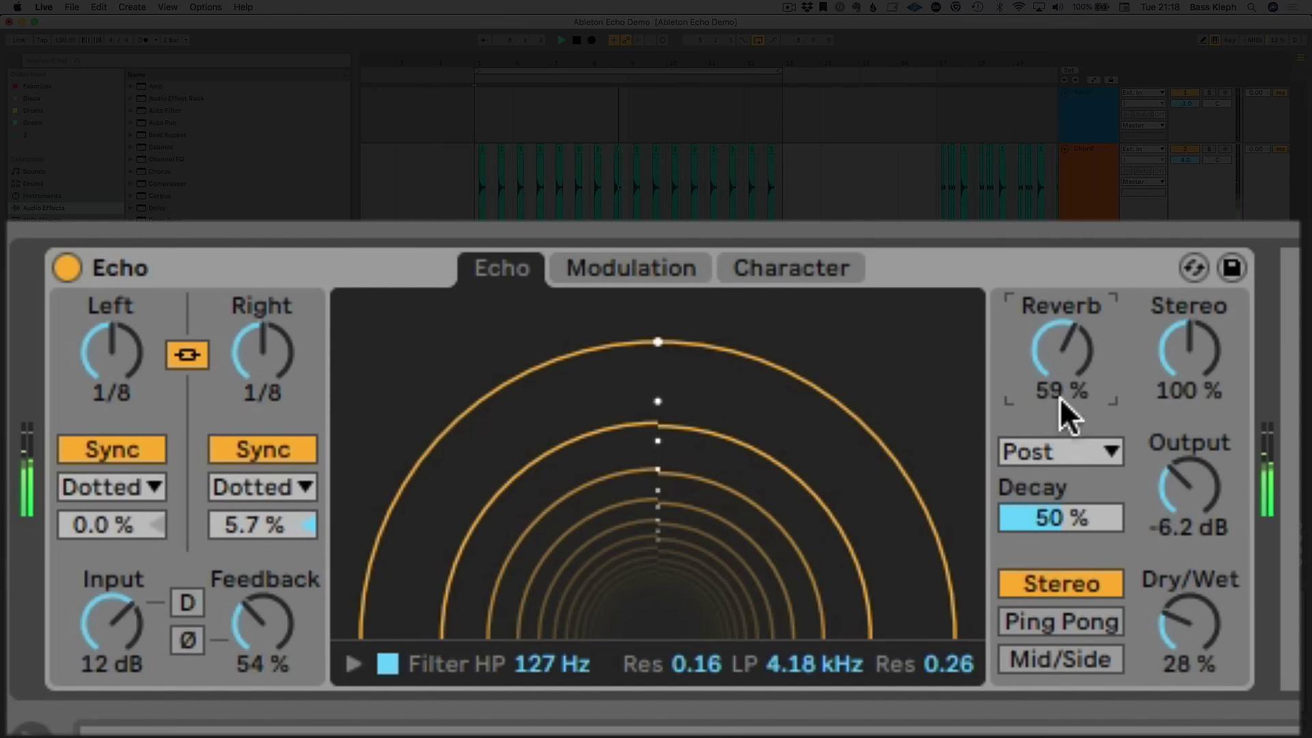
{"action": "left_click", "coordinate": [1082, 515]}
{"action": "mouse_move", "coordinate": [1082, 516]}
{"action": "left_mouse_down"}
{"action": "mouse_move", "coordinate": [1082, 481]}
{"action": "mouse_move", "coordinate": [1082, 525]}
{"action": "left_mouse_up"}
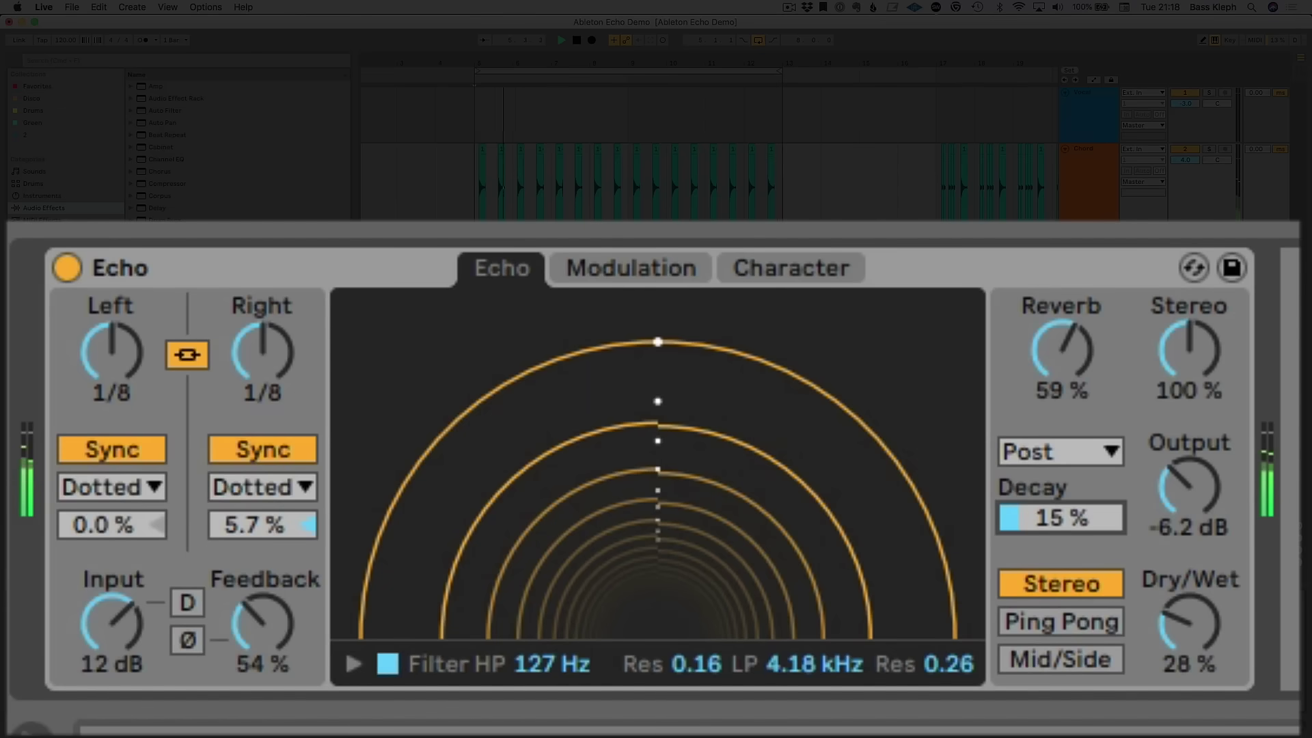
{"action": "left_click_drag", "start_coordinate": [1082, 537], "coordinate": [1080, 514]}
Compare Pre, Post and Feedback reverb placement, lower Reverb to 48%, and settle on Post.
{"action": "left_click", "coordinate": [1056, 451]}
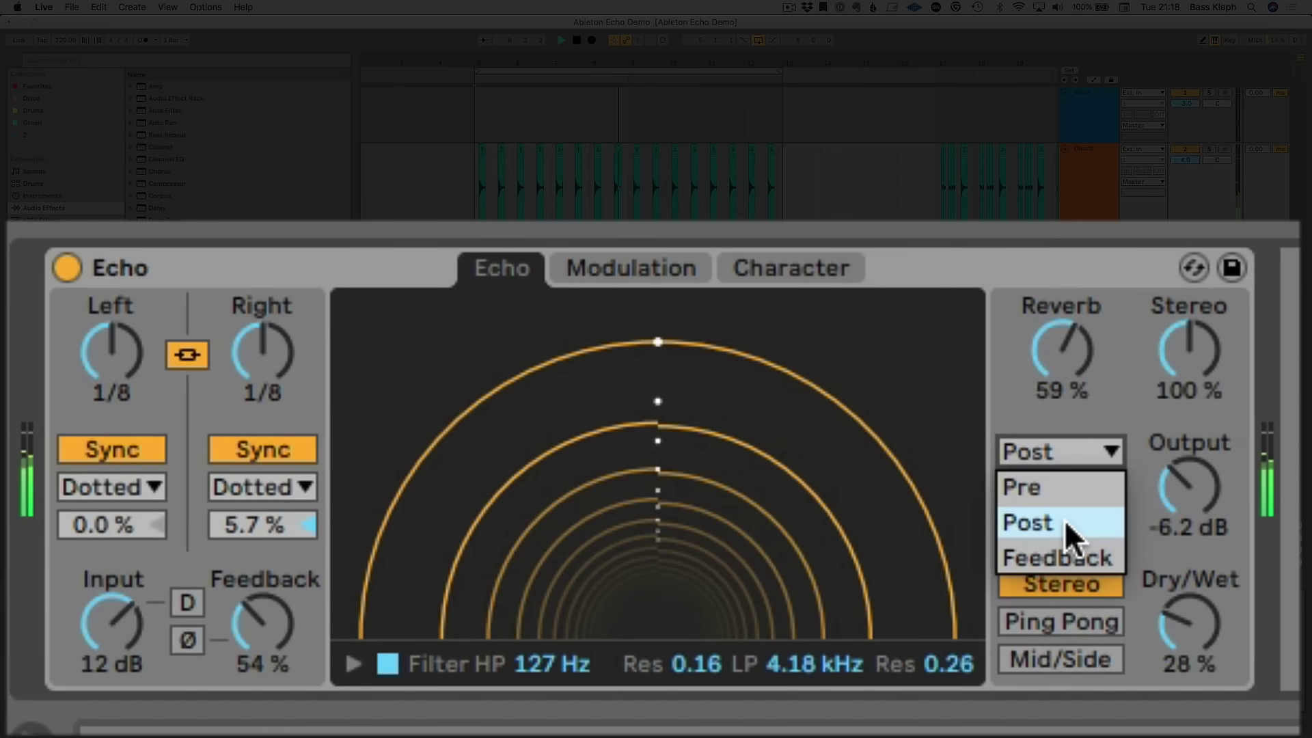
{"action": "left_click", "coordinate": [1039, 486]}
{"action": "left_click", "coordinate": [1072, 355]}
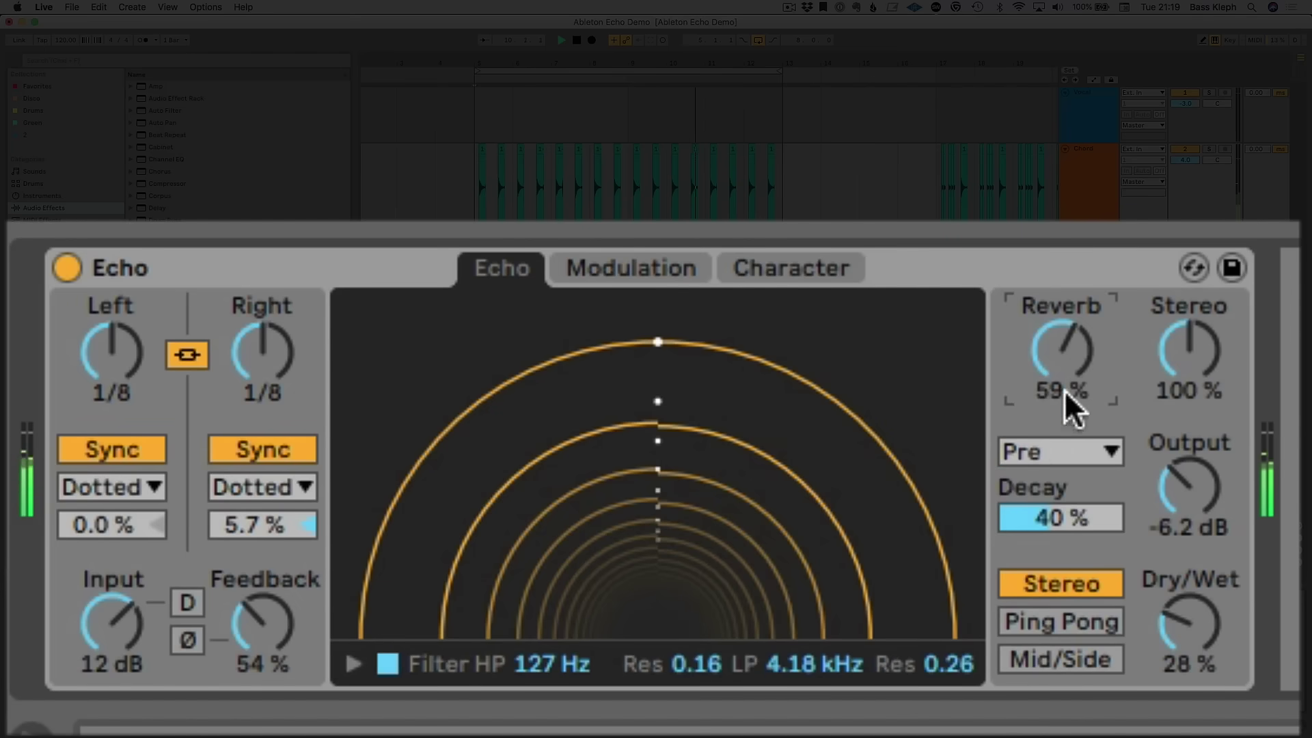
{"action": "left_click", "coordinate": [1056, 454]}
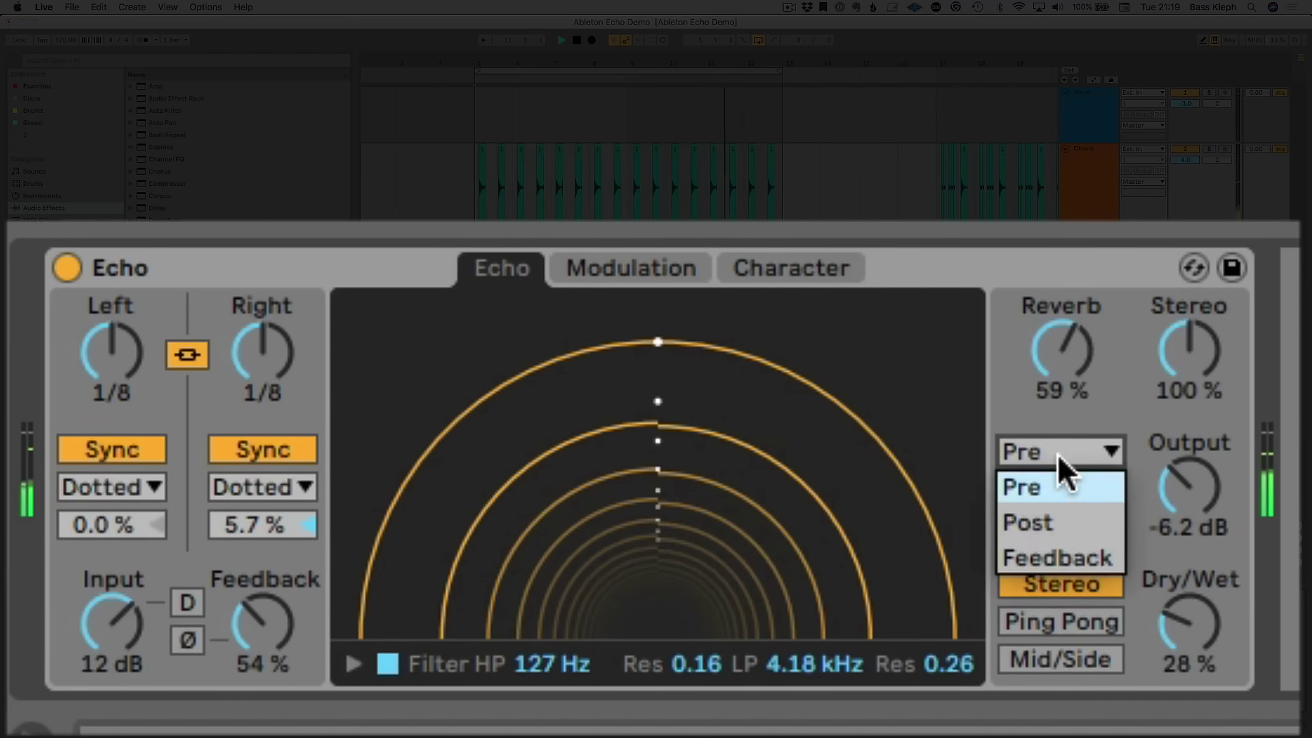
{"action": "left_click", "coordinate": [1053, 513]}
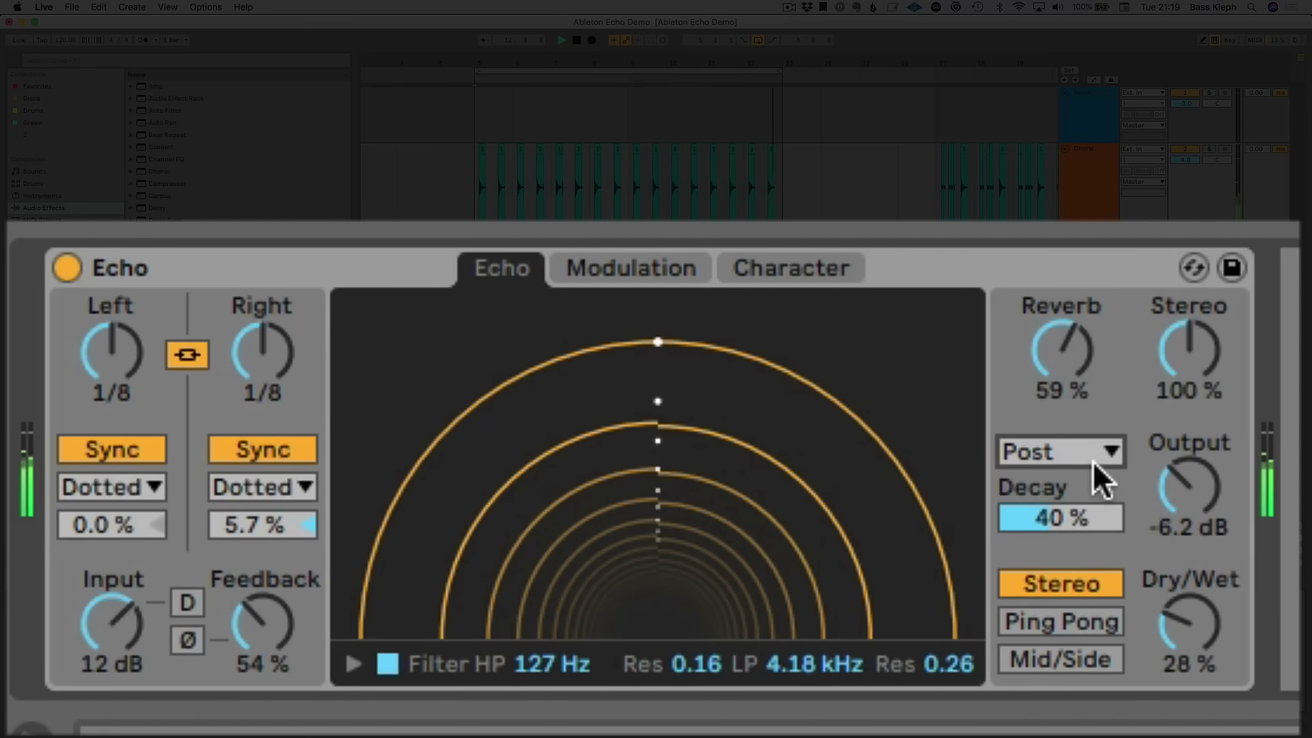
{"action": "left_click", "coordinate": [1048, 447]}
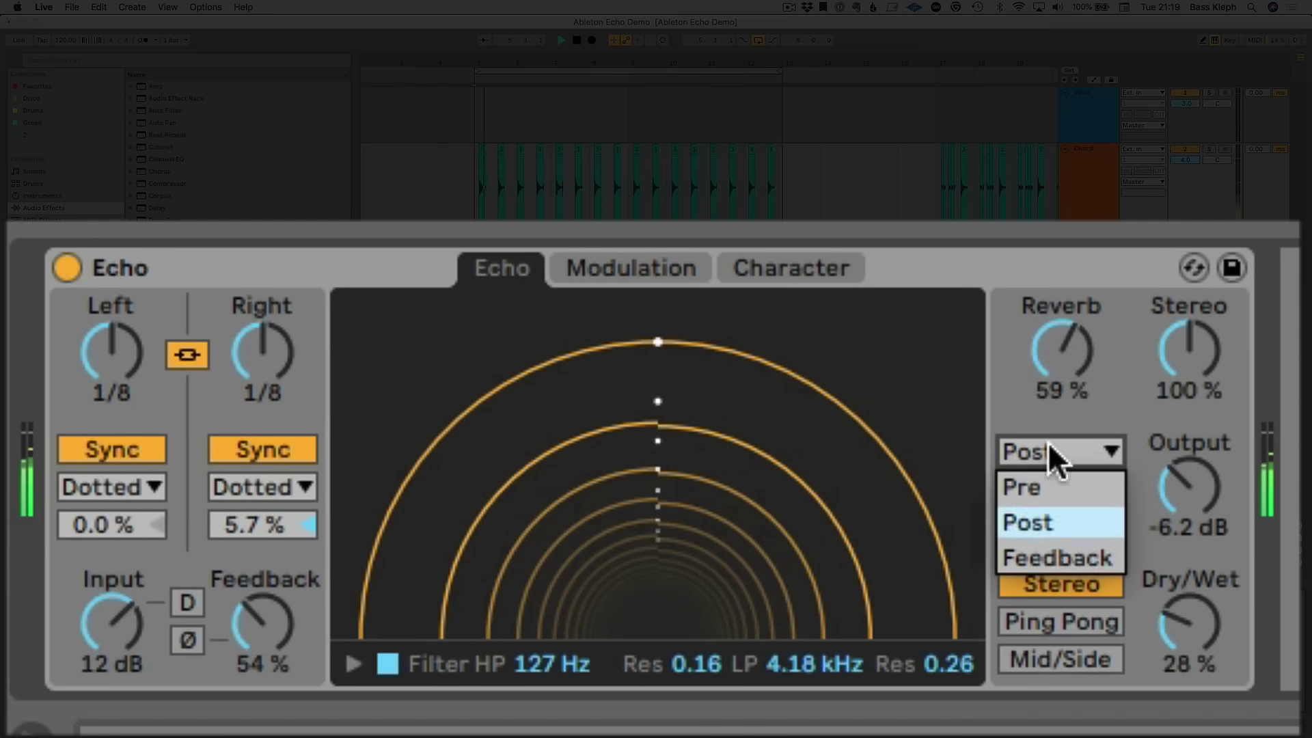
{"action": "left_click", "coordinate": [1068, 551]}
{"action": "mouse_move", "coordinate": [1067, 366]}
{"action": "left_mouse_down"}
{"action": "mouse_move", "coordinate": [1067, 309]}
{"action": "mouse_move", "coordinate": [1067, 375]}
{"action": "left_mouse_up"}
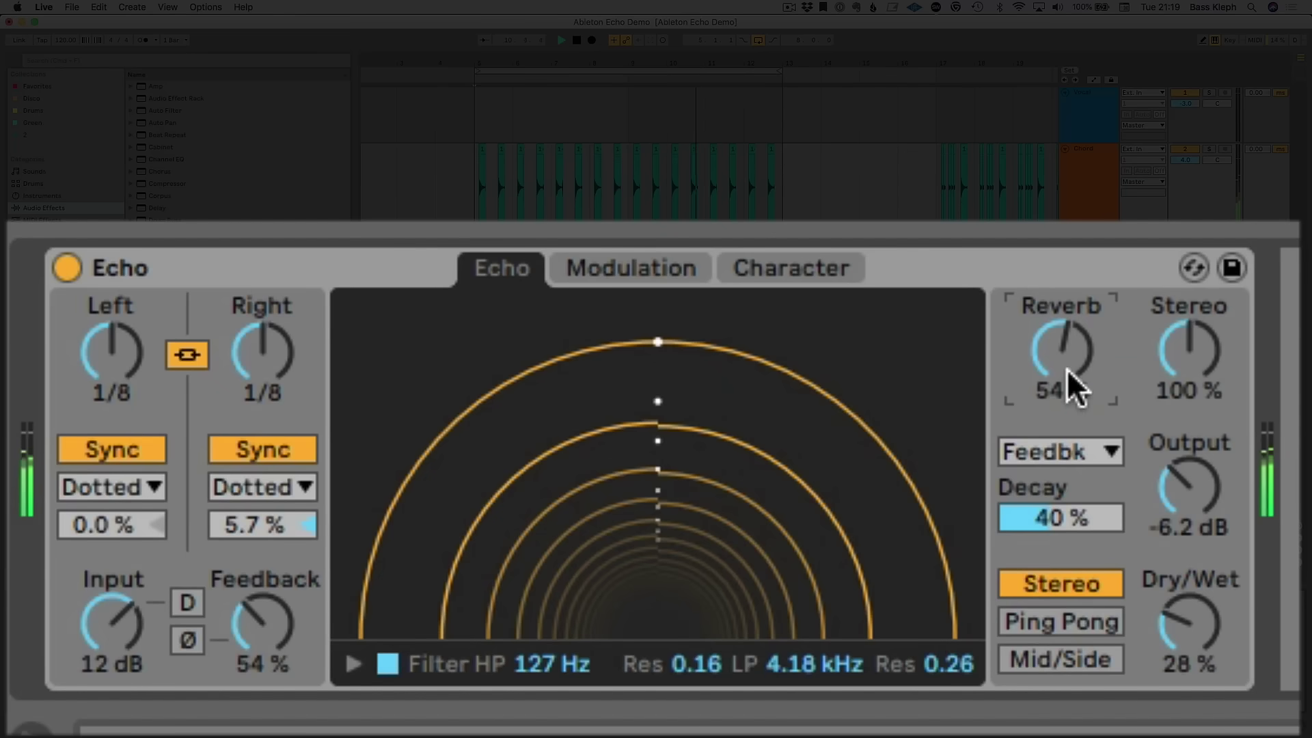
{"action": "left_click", "coordinate": [1069, 451]}
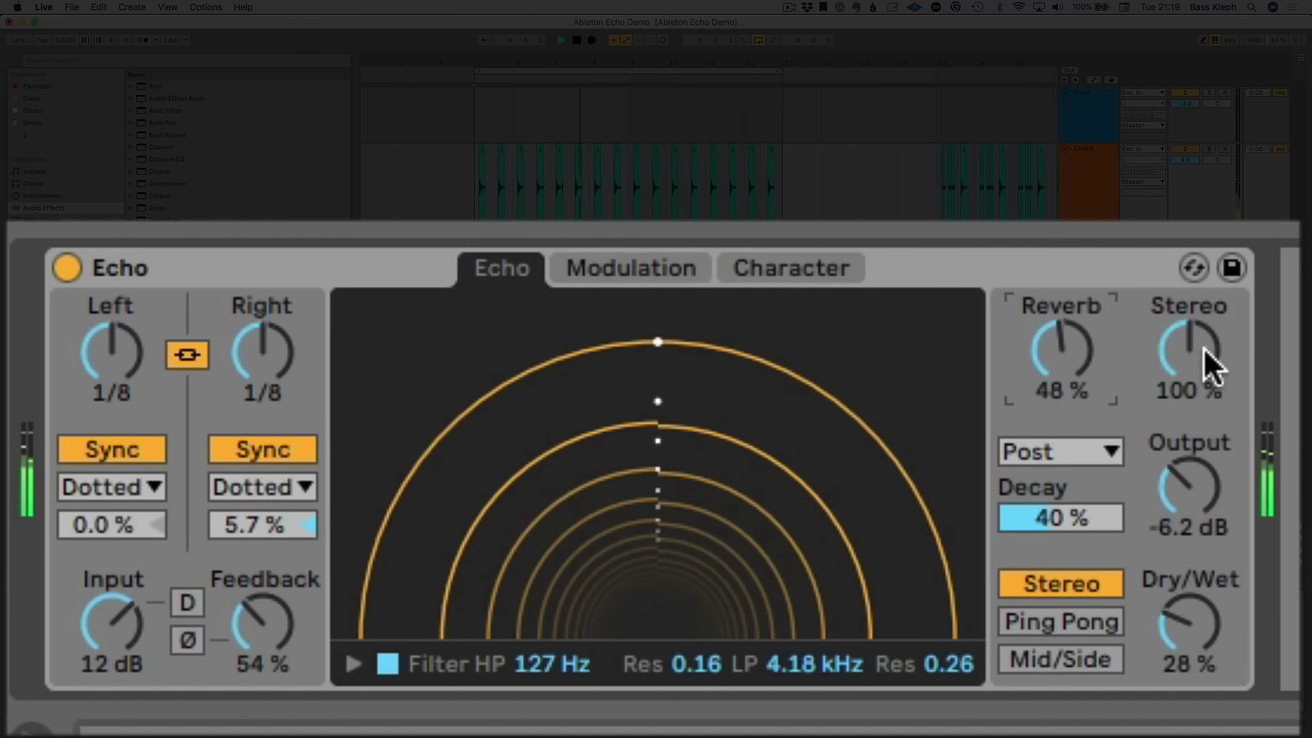
{"action": "left_click_drag", "start_coordinate": [1194, 362], "coordinate": [1194, 459]}
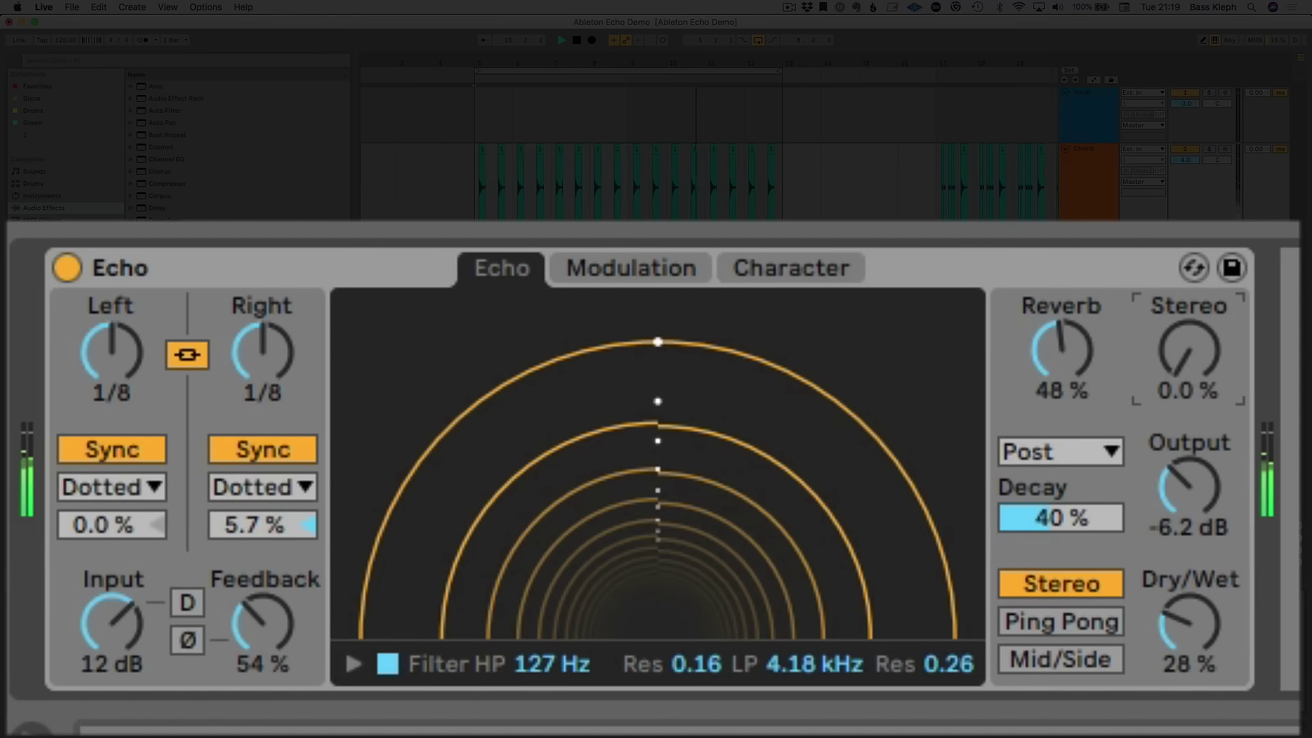
{"action": "left_click_drag", "start_coordinate": [1189, 352], "coordinate": [1188, 223]}
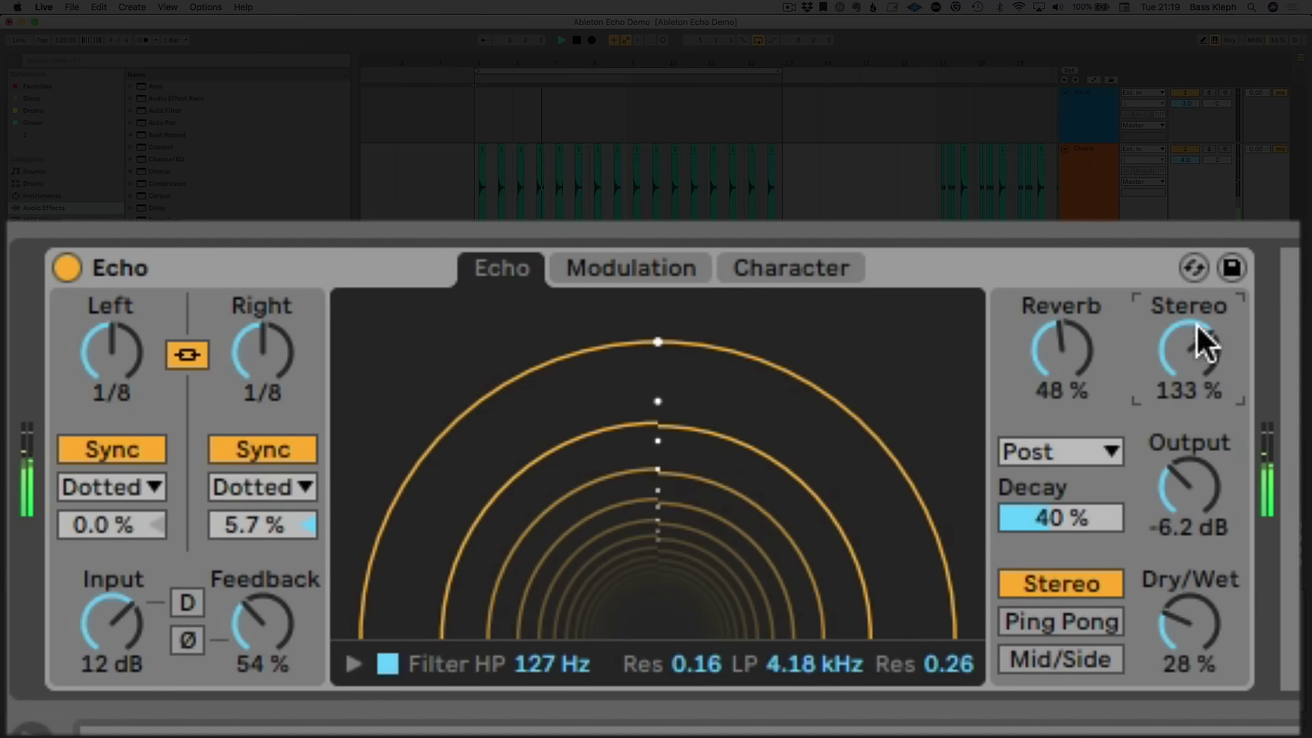
{"action": "mouse_move", "coordinate": [1199, 345]}
{"action": "left_mouse_down"}
{"action": "mouse_move", "coordinate": [1199, 305]}
{"action": "mouse_move", "coordinate": [1198, 371]}
{"action": "mouse_move", "coordinate": [1199, 335]}
{"action": "left_mouse_up"}
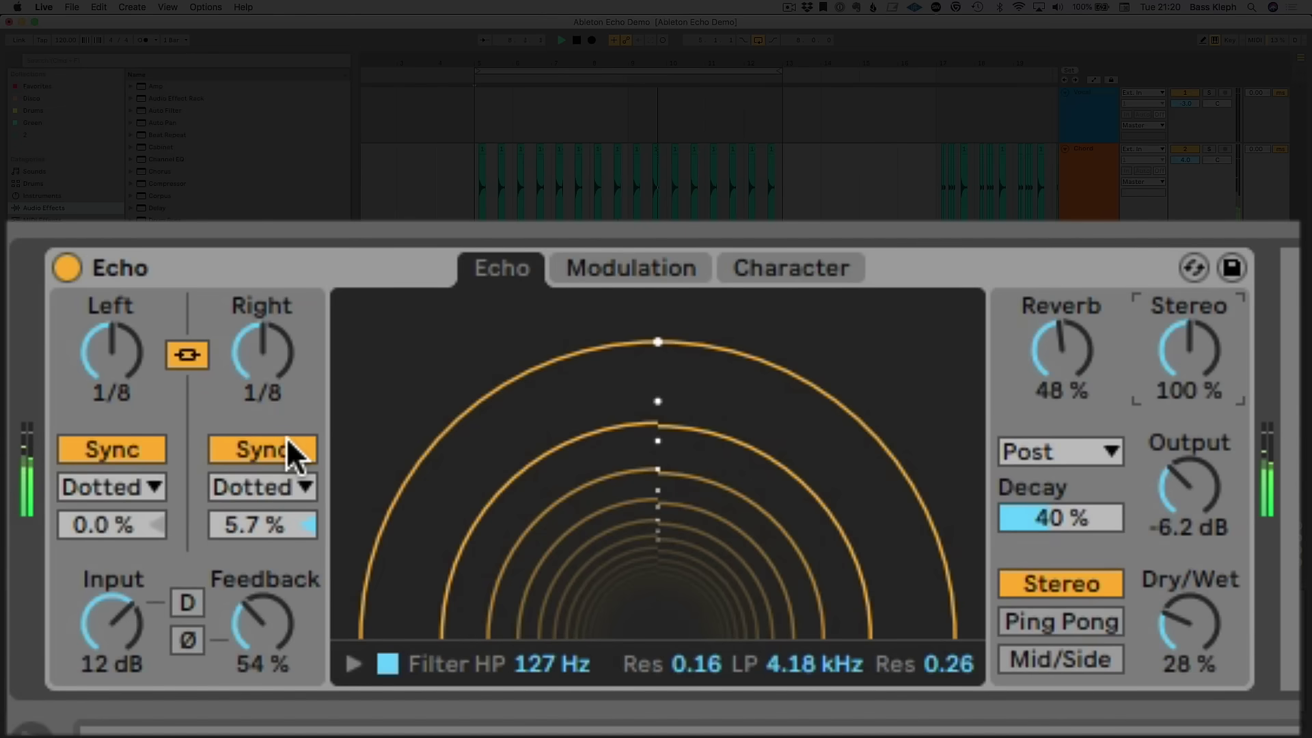
Reset the Right offset to 0%, set Feedback to 42%, and switch sync to Notes.
{"action": "double_click", "coordinate": [310, 522]}
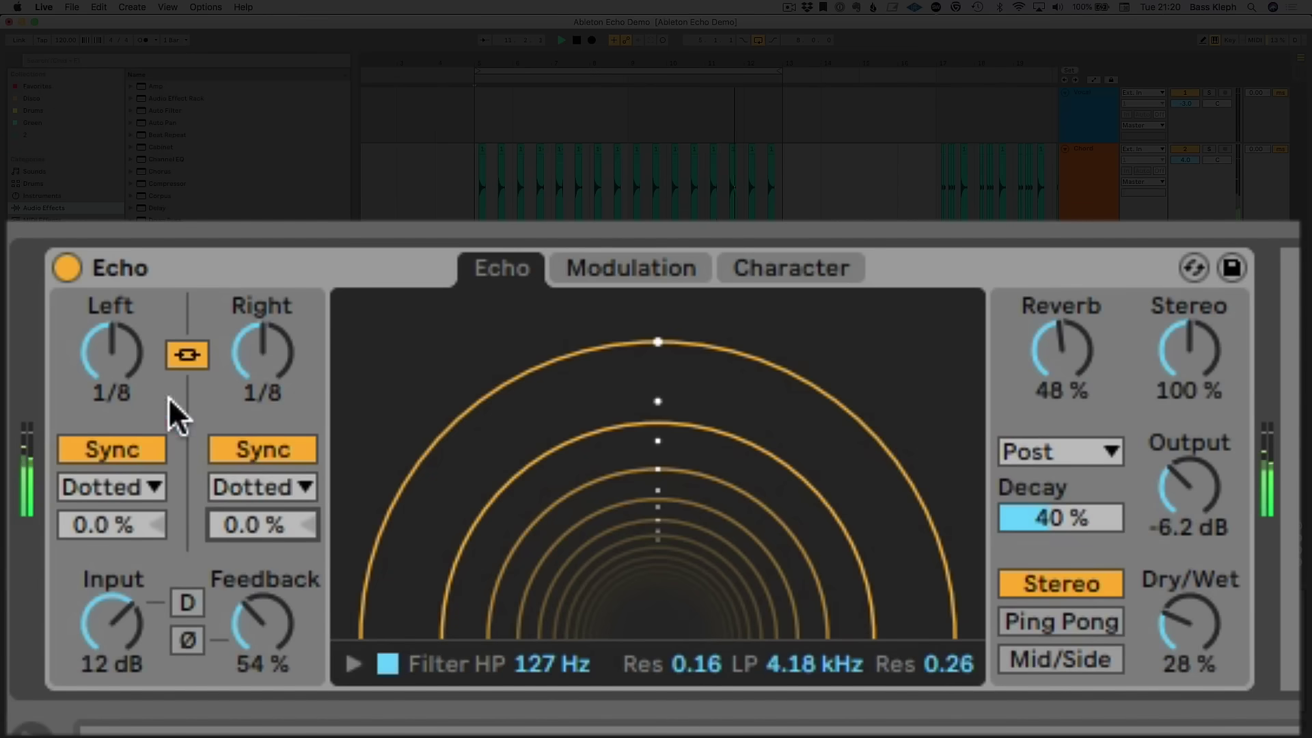
{"action": "left_click_drag", "start_coordinate": [265, 615], "coordinate": [277, 646]}
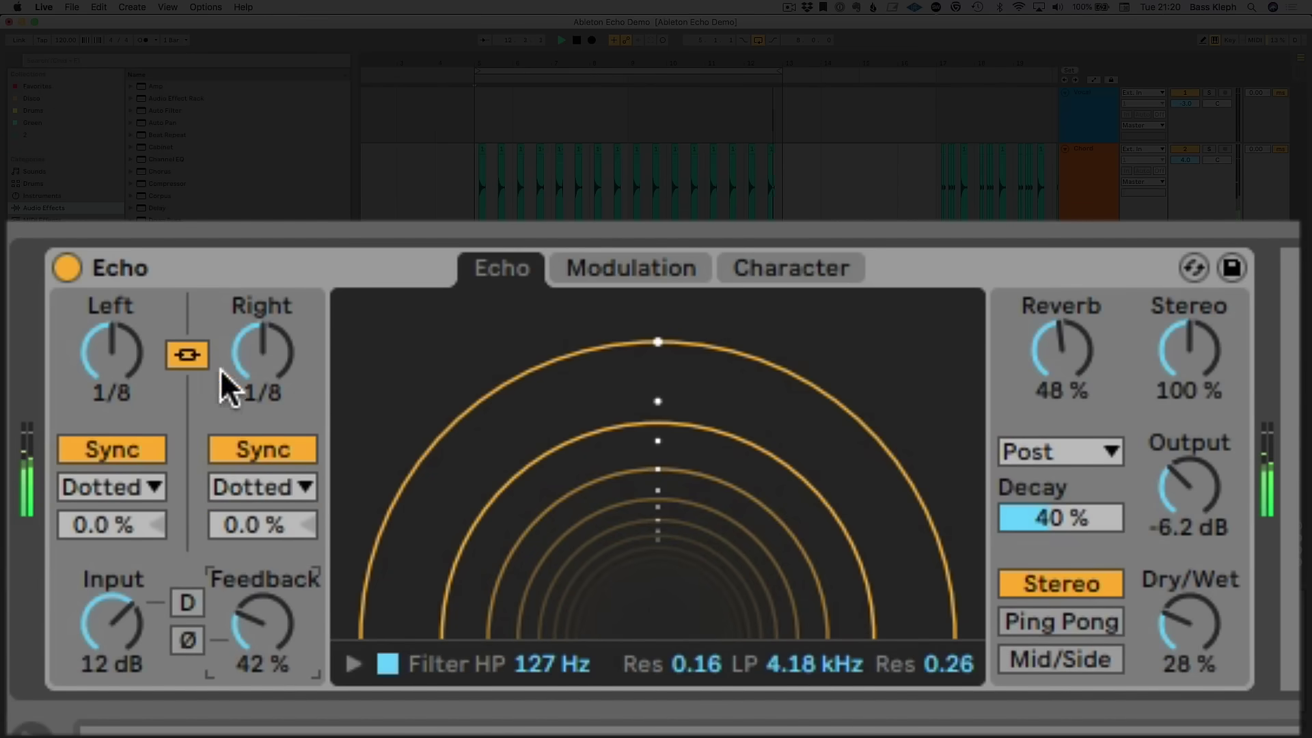
{"action": "left_click", "coordinate": [103, 487]}
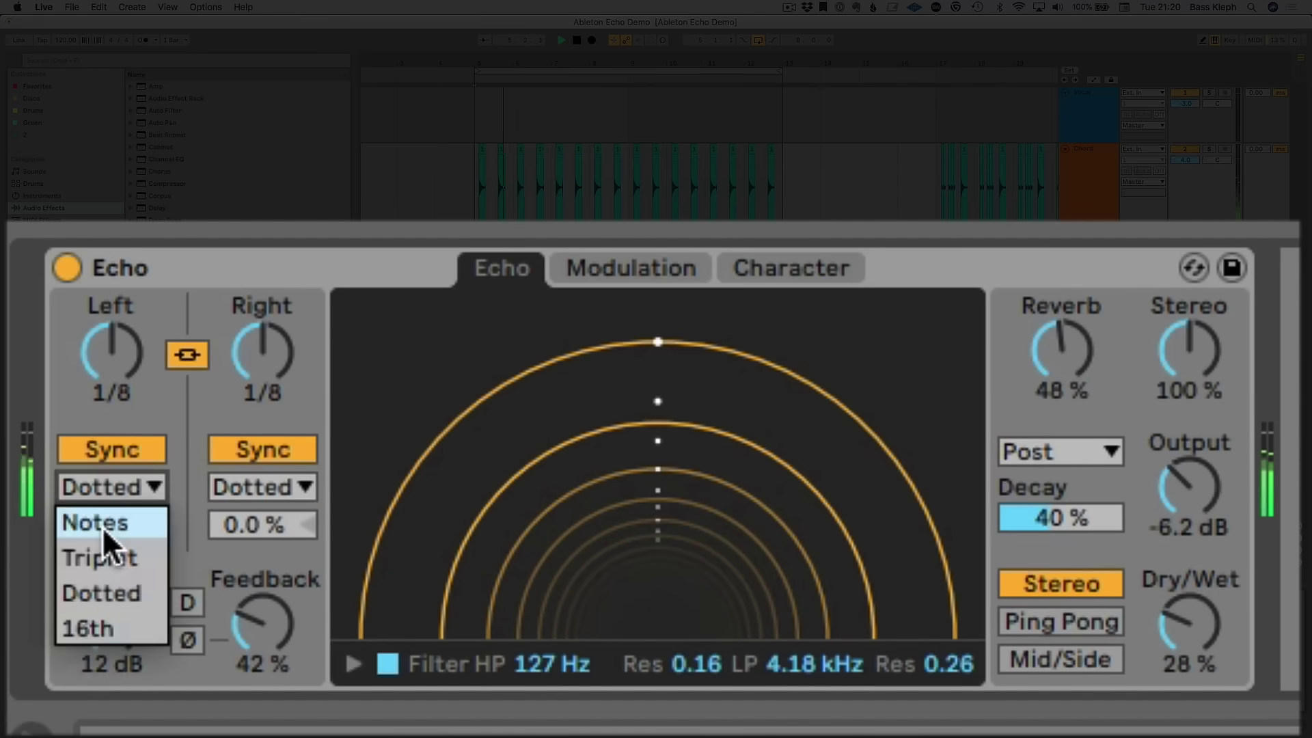
{"action": "left_click", "coordinate": [103, 527]}
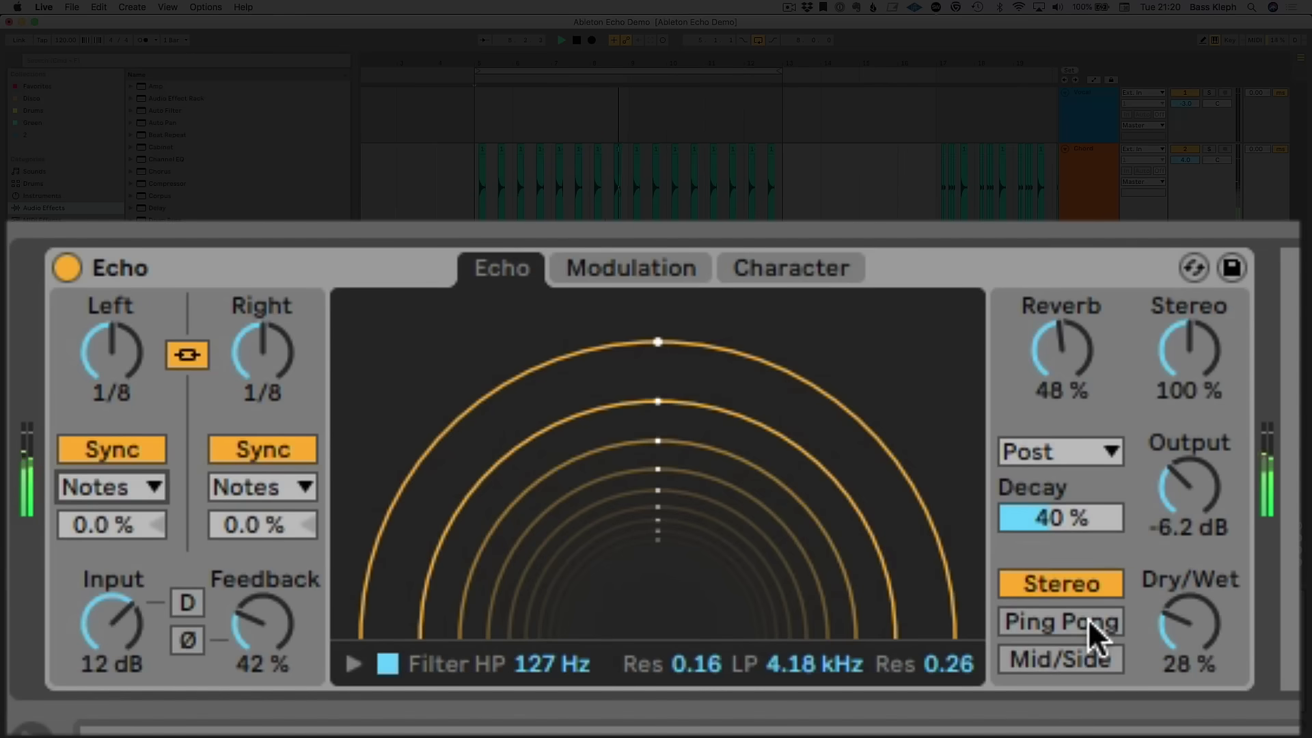
Switch from Ping Pong to Mid/Side, unlink channels, and set Side to 3 sixteenths.
{"action": "left_click", "coordinate": [1062, 617]}
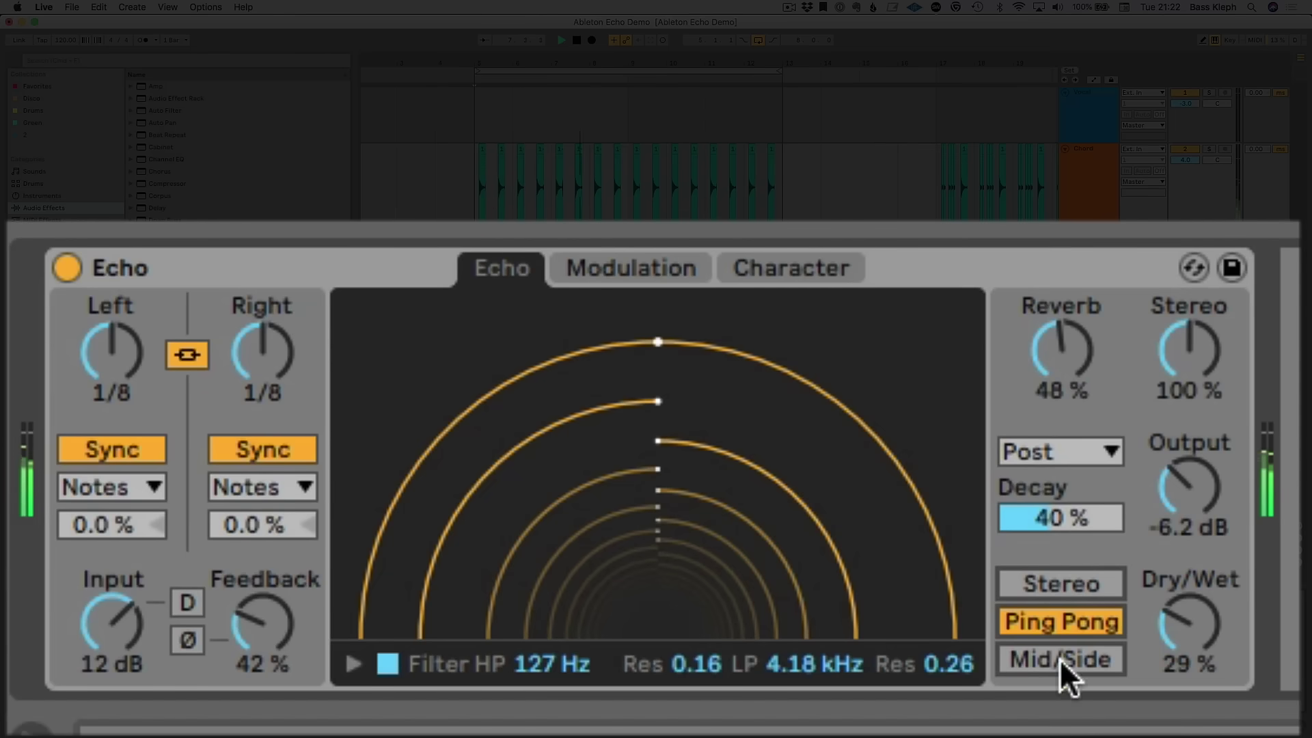
{"action": "left_click", "coordinate": [1011, 659]}
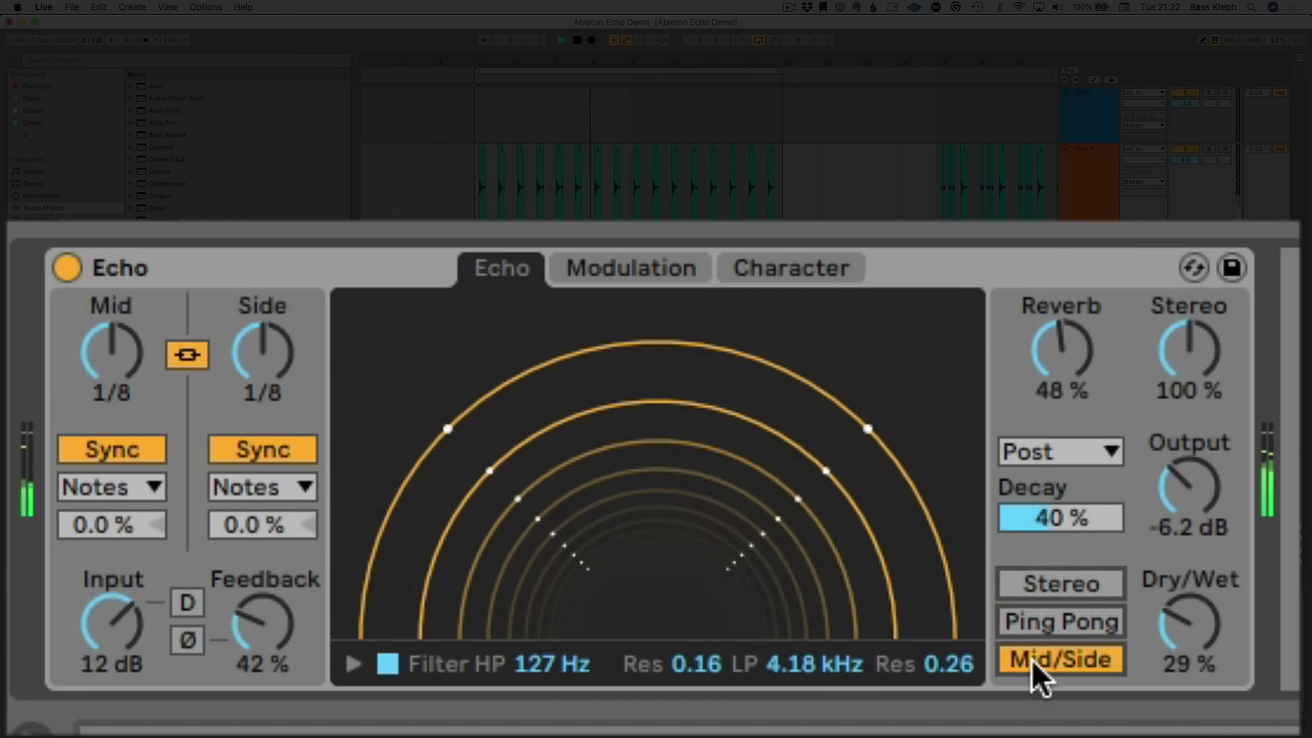
{"action": "left_click", "coordinate": [190, 353]}
{"action": "mouse_move", "coordinate": [255, 358]}
{"action": "left_mouse_down"}
{"action": "mouse_move", "coordinate": [255, 389]}
{"action": "mouse_move", "coordinate": [252, 352]}
{"action": "left_mouse_up"}
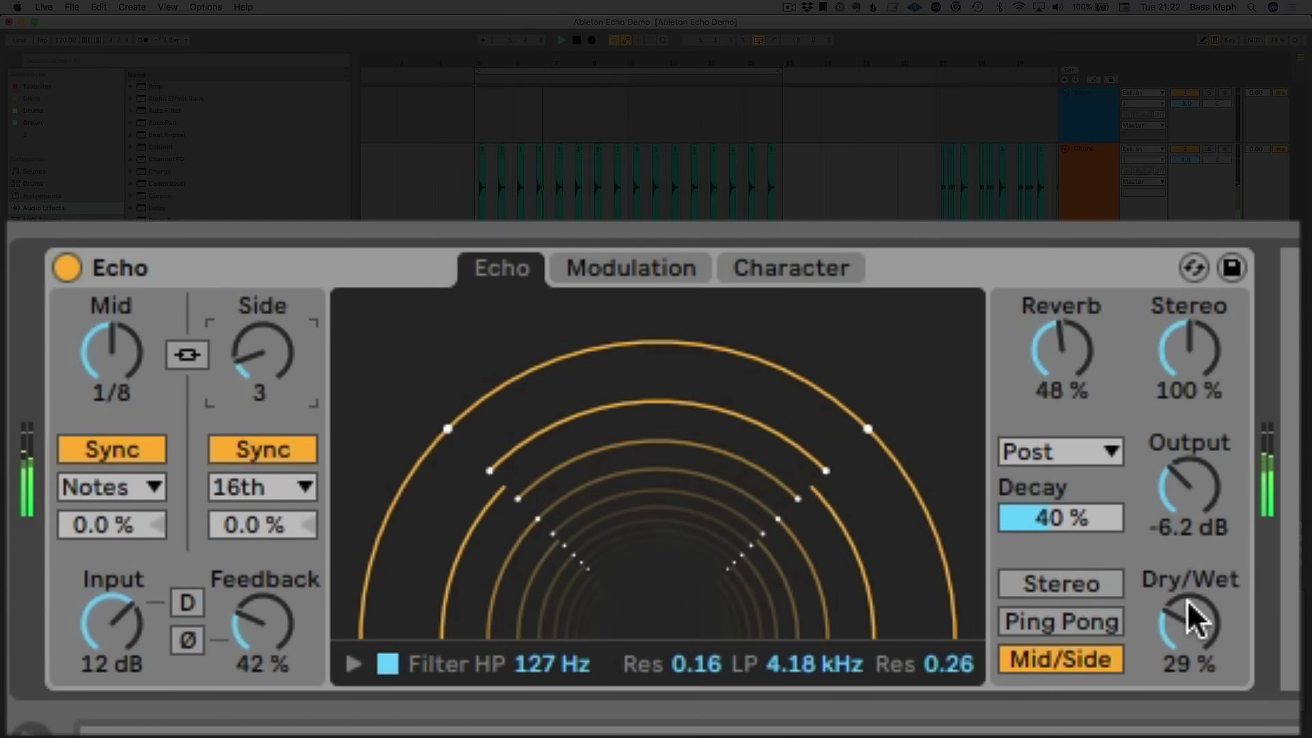
Sweep Echo's Dry/Wet between 0% and 100%, ending at 26%.
{"action": "left_click_drag", "start_coordinate": [1186, 600], "coordinate": [1189, 601]}
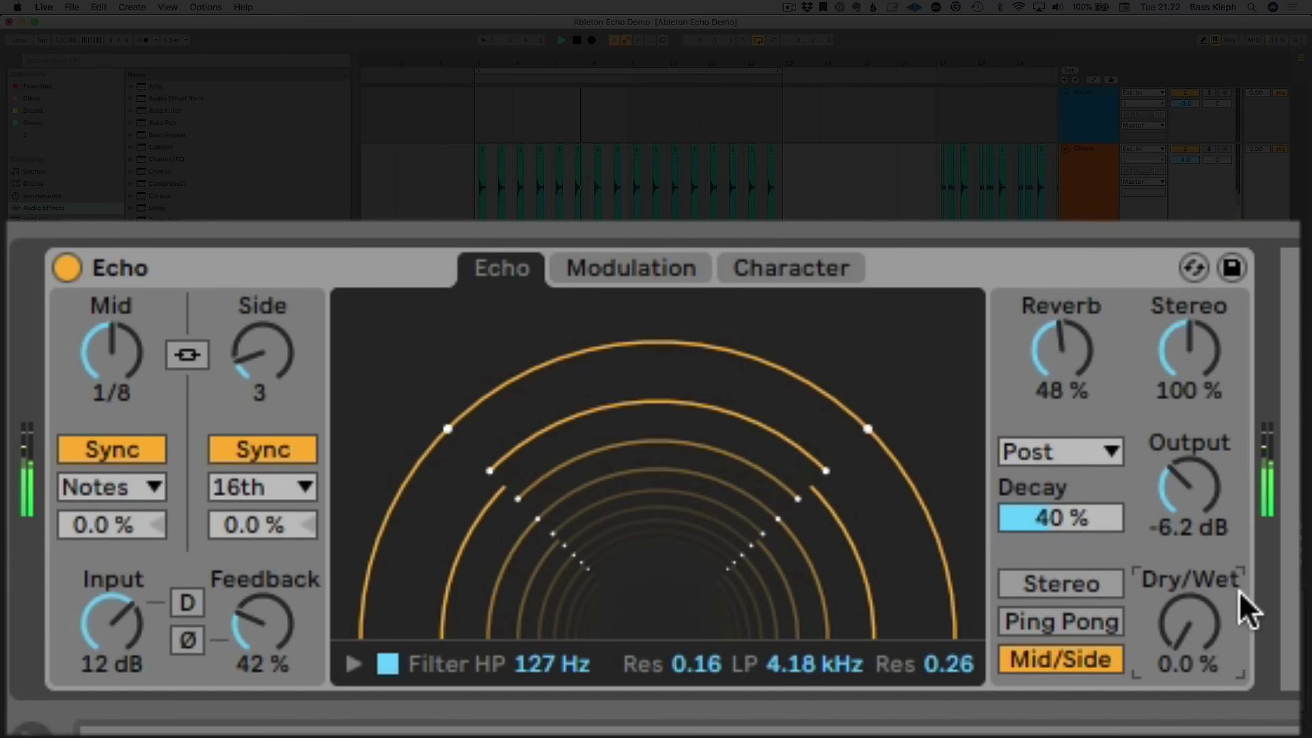
{"action": "left_click_drag", "start_coordinate": [1194, 621], "coordinate": [1194, 585]}
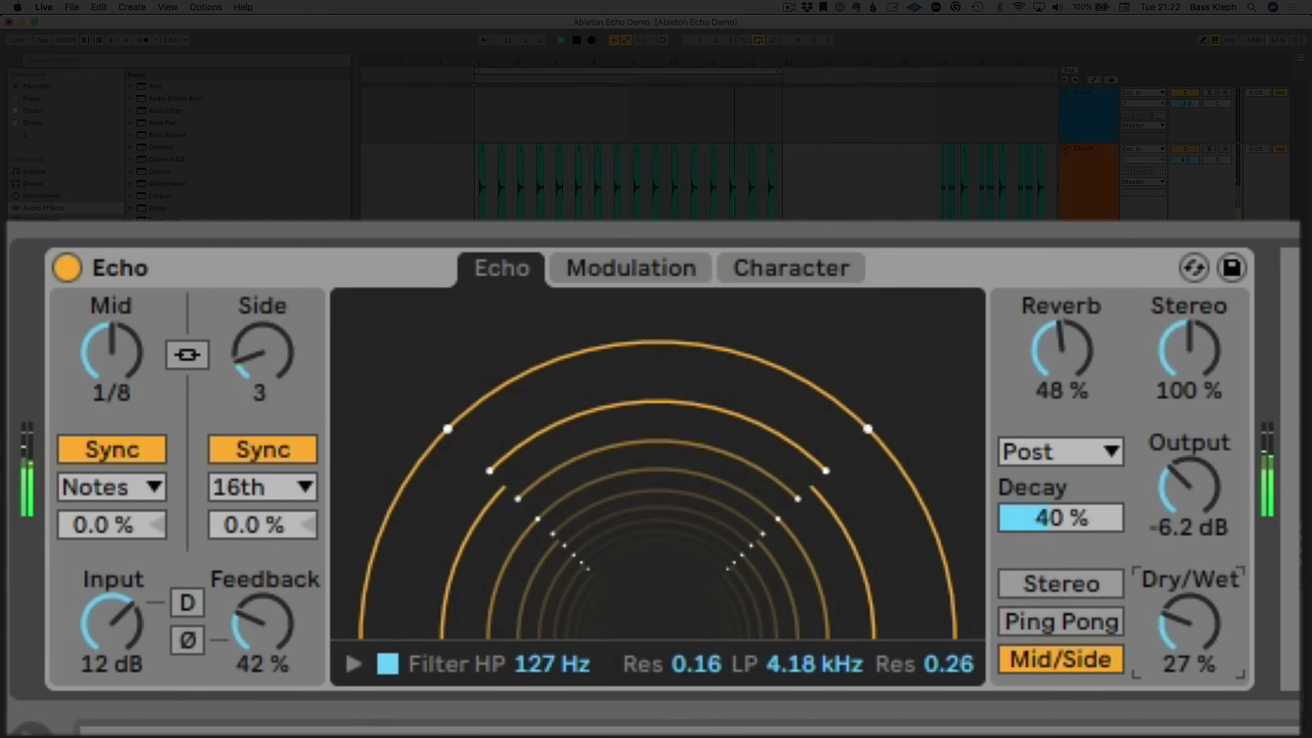
{"action": "left_click_drag", "start_coordinate": [1202, 635], "coordinate": [1202, 567]}
{"action": "left_click_drag", "start_coordinate": [1202, 635], "coordinate": [1200, 577]}
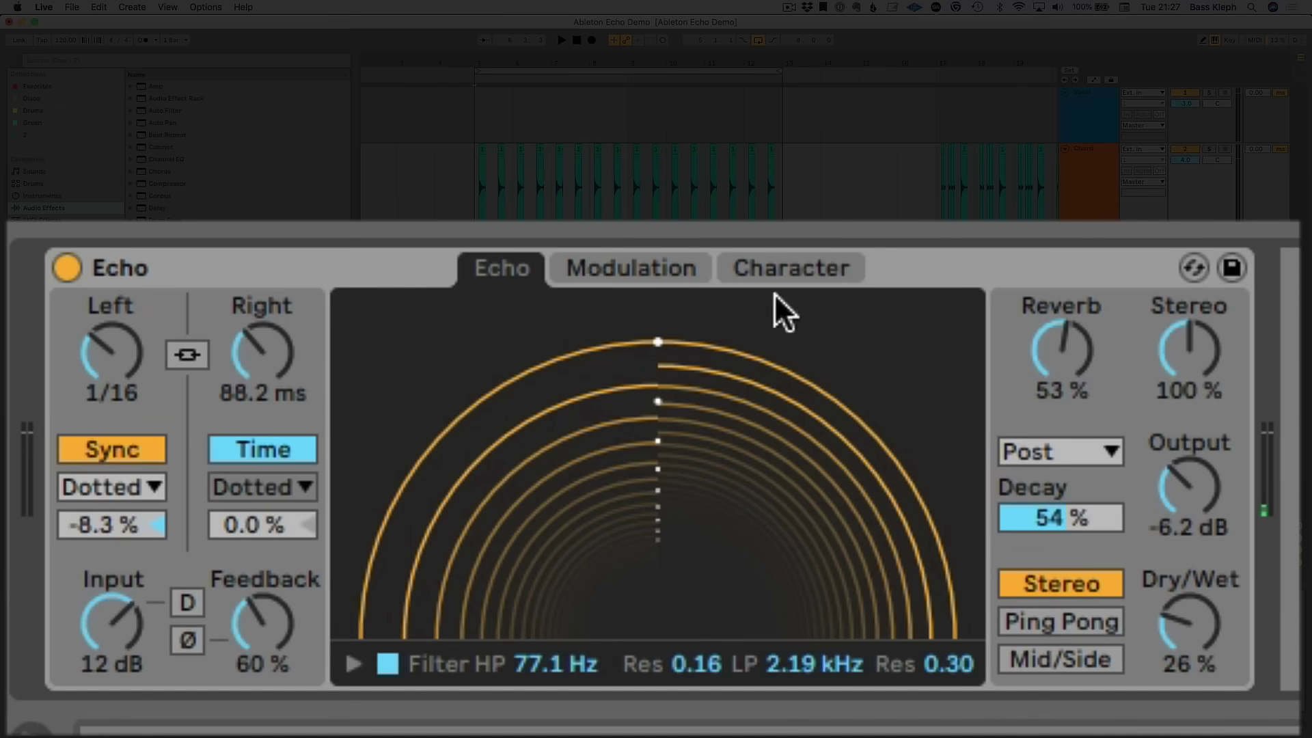
Start playback on Echo's Modulation page and lower Feedback to 46%.
{"action": "left_click", "coordinate": [630, 268]}
{"action": "key", "text": "space"}
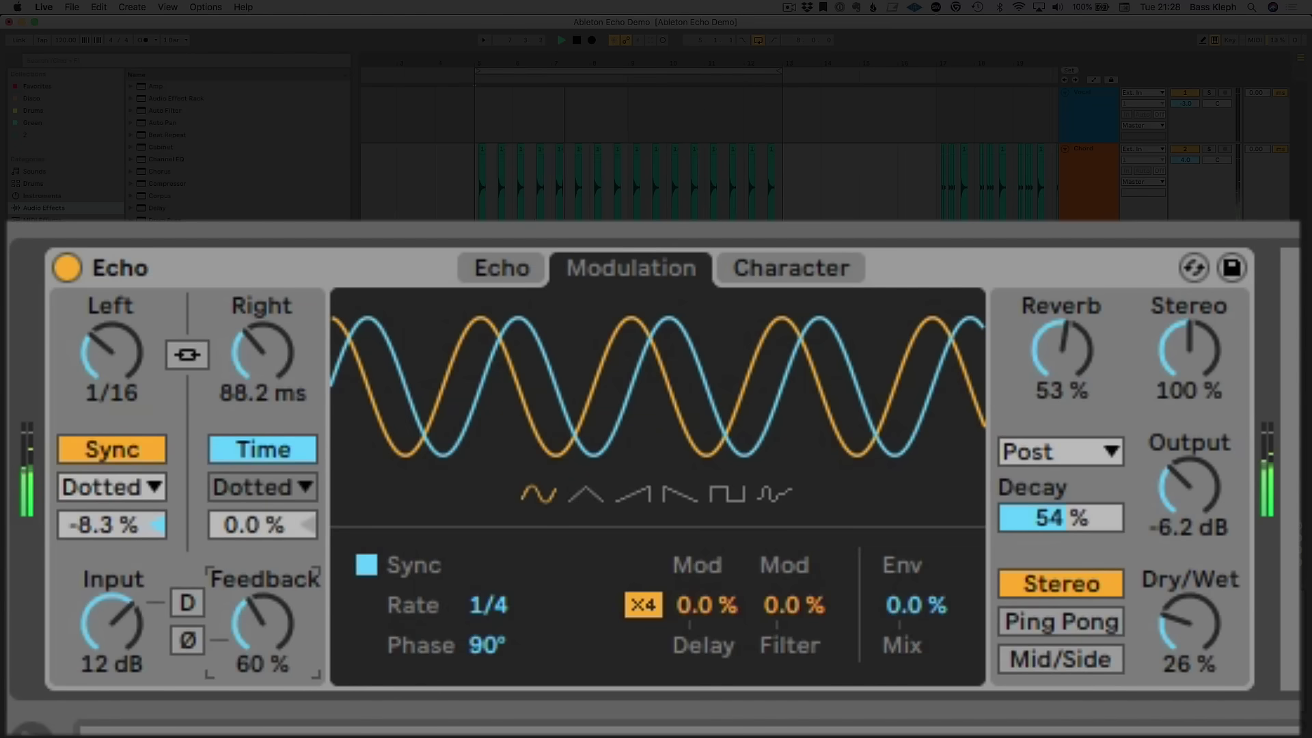
{"action": "left_click_drag", "start_coordinate": [269, 616], "coordinate": [269, 635]}
Set Filter Mod 92% and LFO rate 1/12, then Delay Mod 40% with ×4 off.
{"action": "left_click_drag", "start_coordinate": [712, 600], "coordinate": [712, 489]}
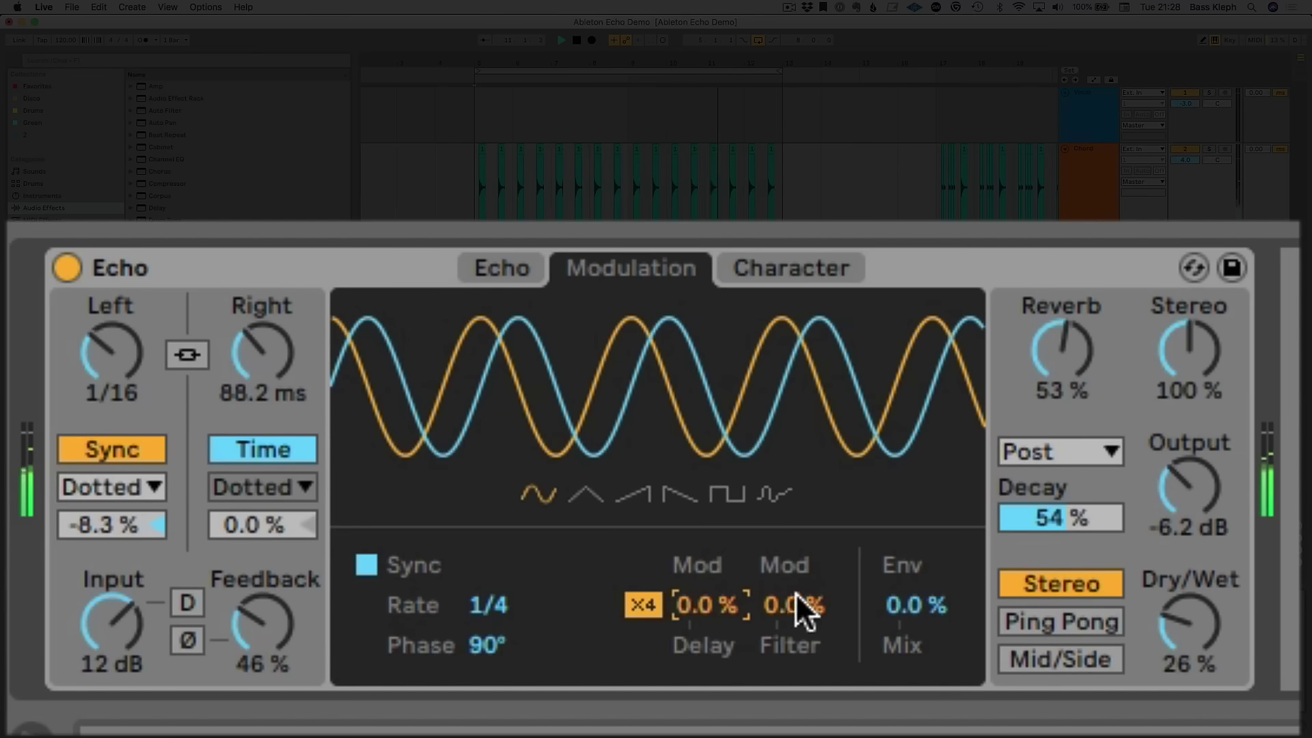
{"action": "left_click_drag", "start_coordinate": [805, 602], "coordinate": [805, 476]}
{"action": "left_click_drag", "start_coordinate": [506, 612], "coordinate": [505, 652]}
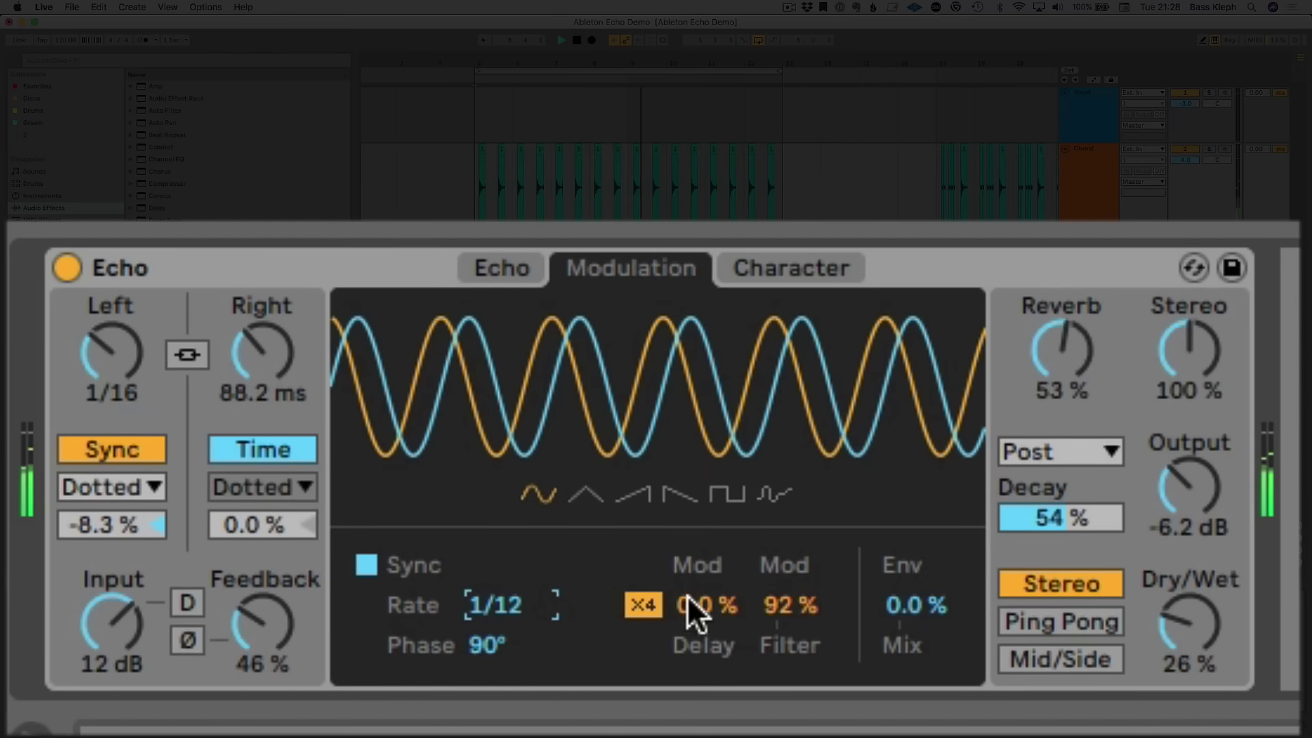
{"action": "left_click_drag", "start_coordinate": [697, 604], "coordinate": [697, 581]}
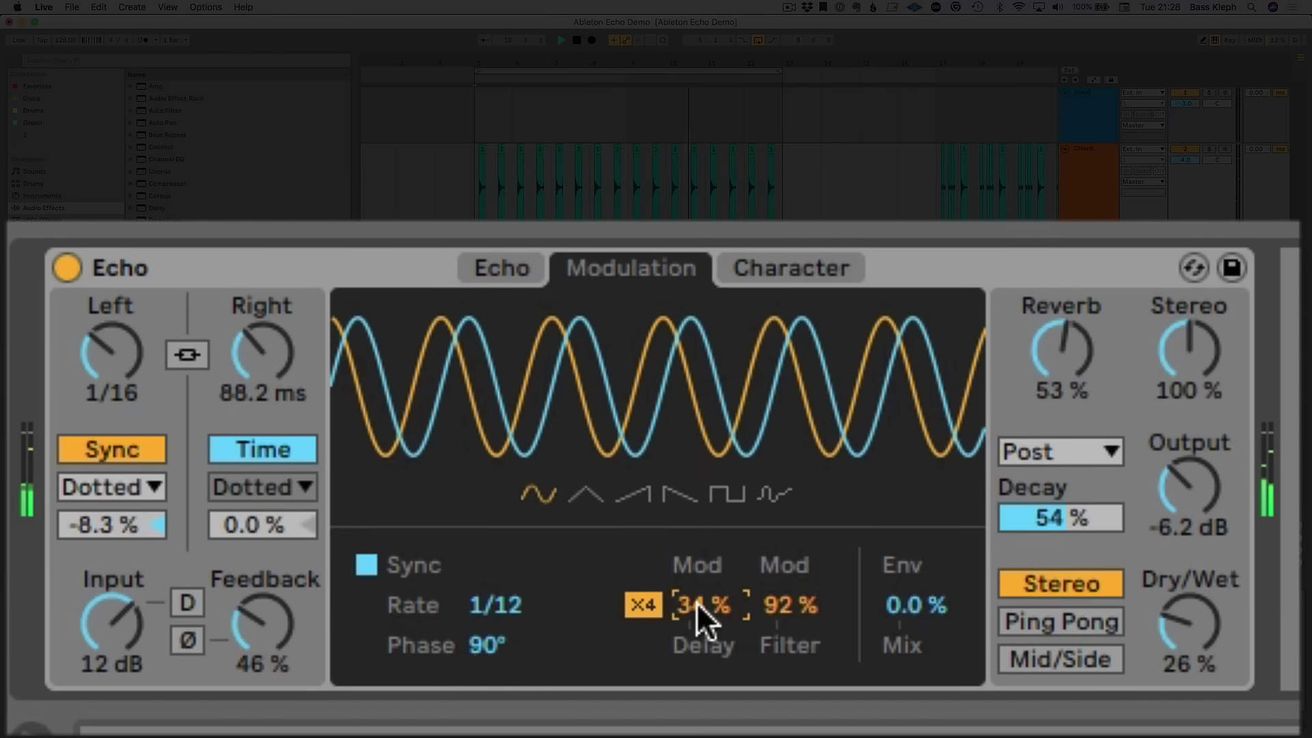
{"action": "left_click", "coordinate": [645, 602]}
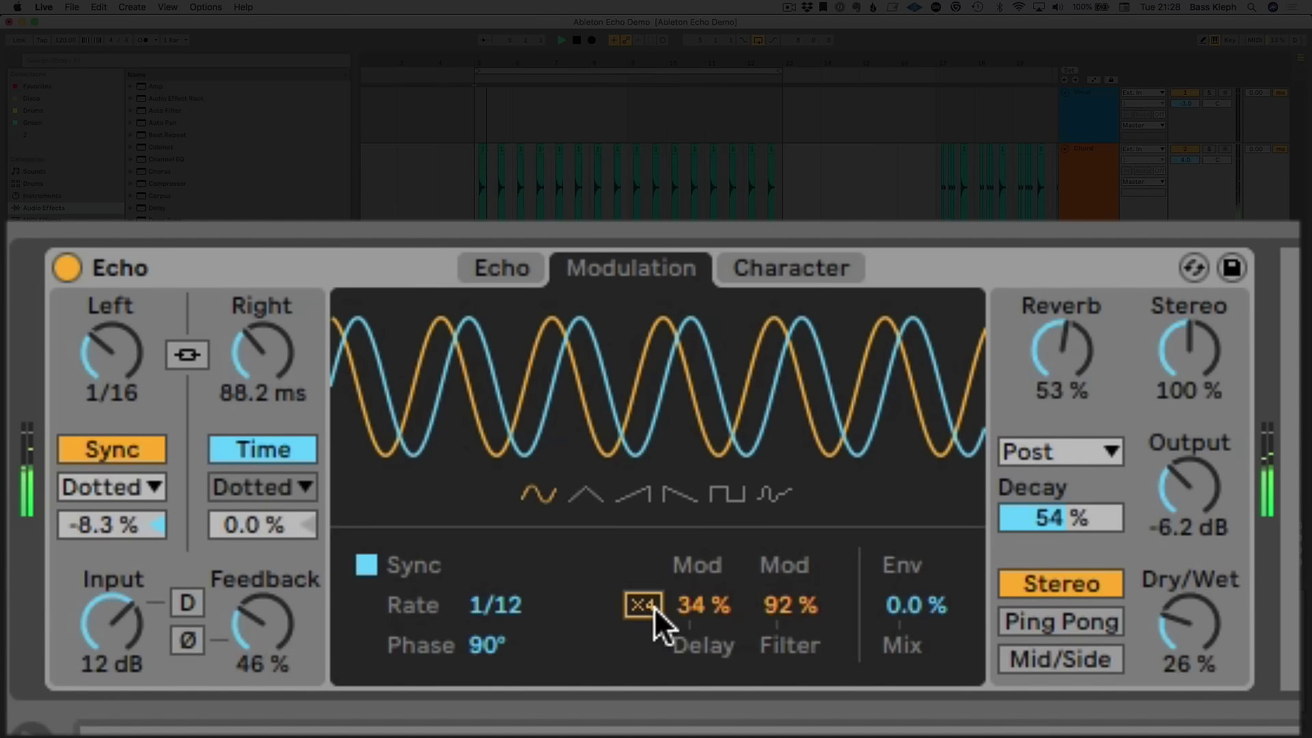
{"action": "left_click_drag", "start_coordinate": [687, 604], "coordinate": [690, 601]}
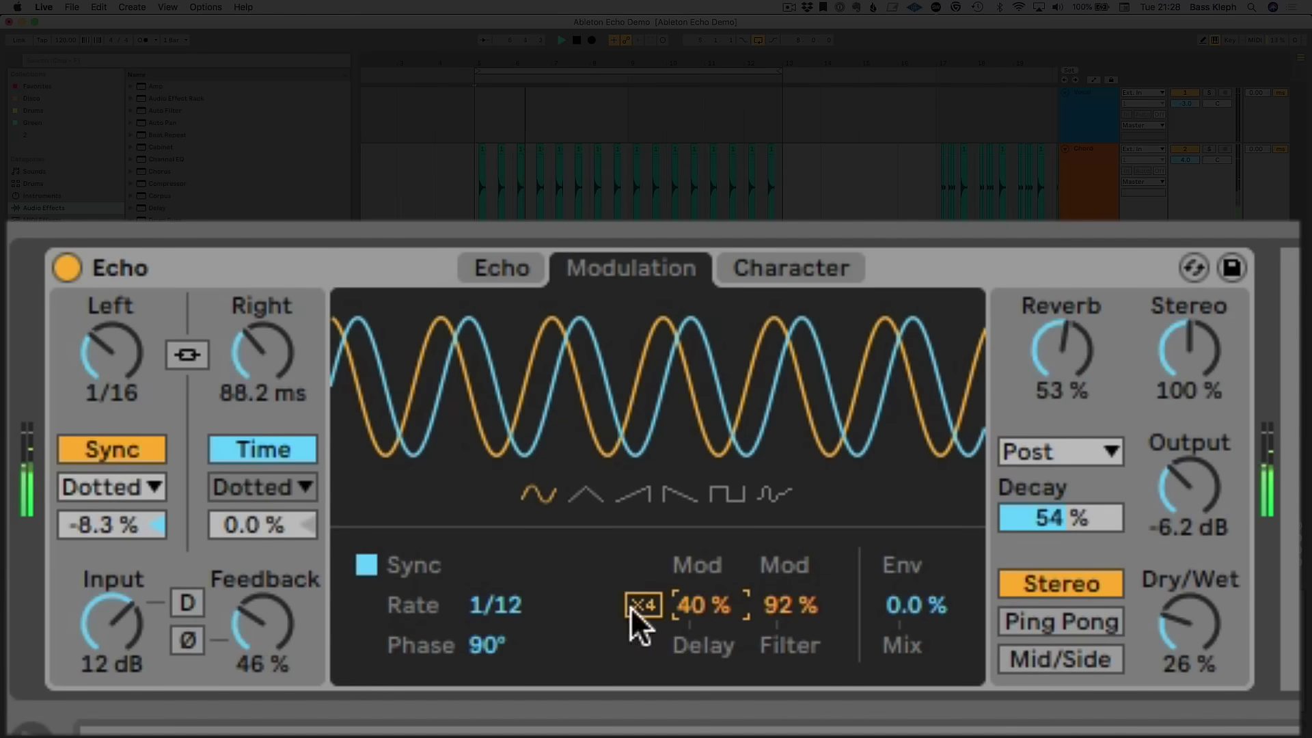
Change the LFO shape from triangle to ramp down, with Delay Mod at 19%.
{"action": "left_click", "coordinate": [581, 490]}
{"action": "left_click_drag", "start_coordinate": [691, 592], "coordinate": [692, 621]}
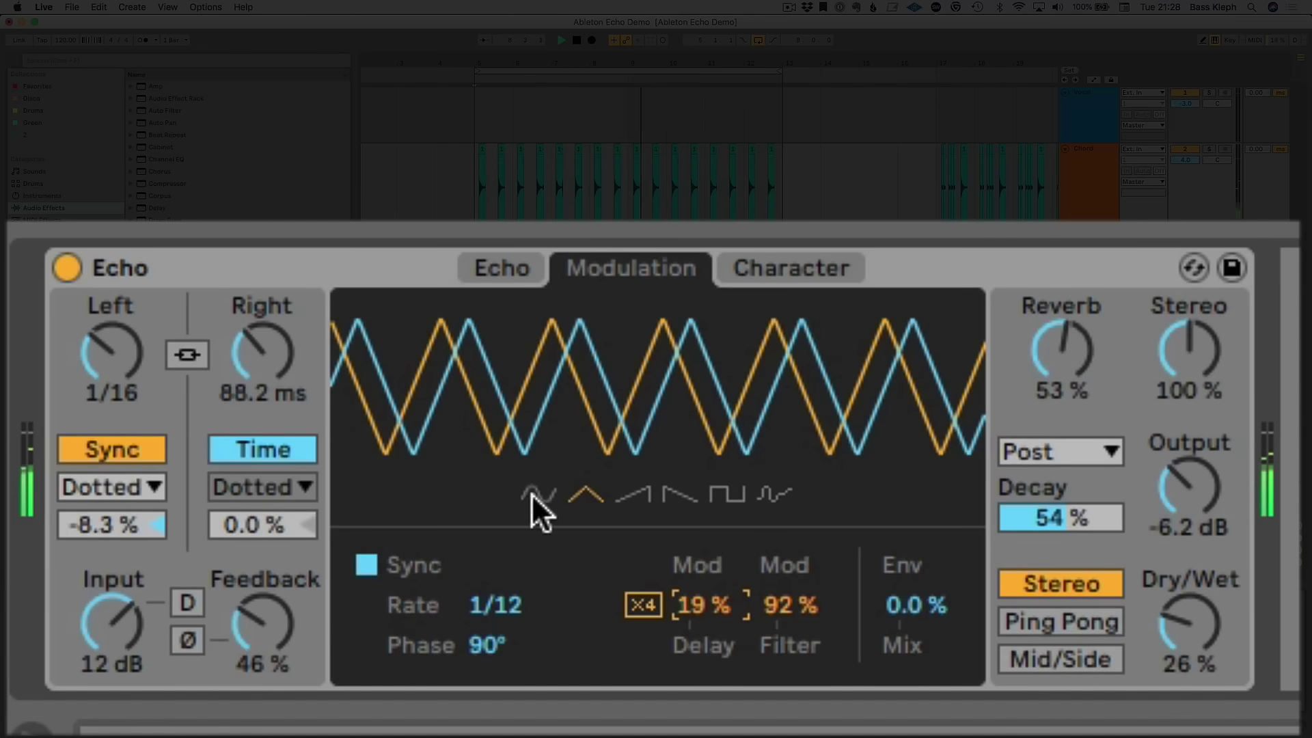
{"action": "left_click", "coordinate": [632, 500]}
{"action": "left_click", "coordinate": [675, 498]}
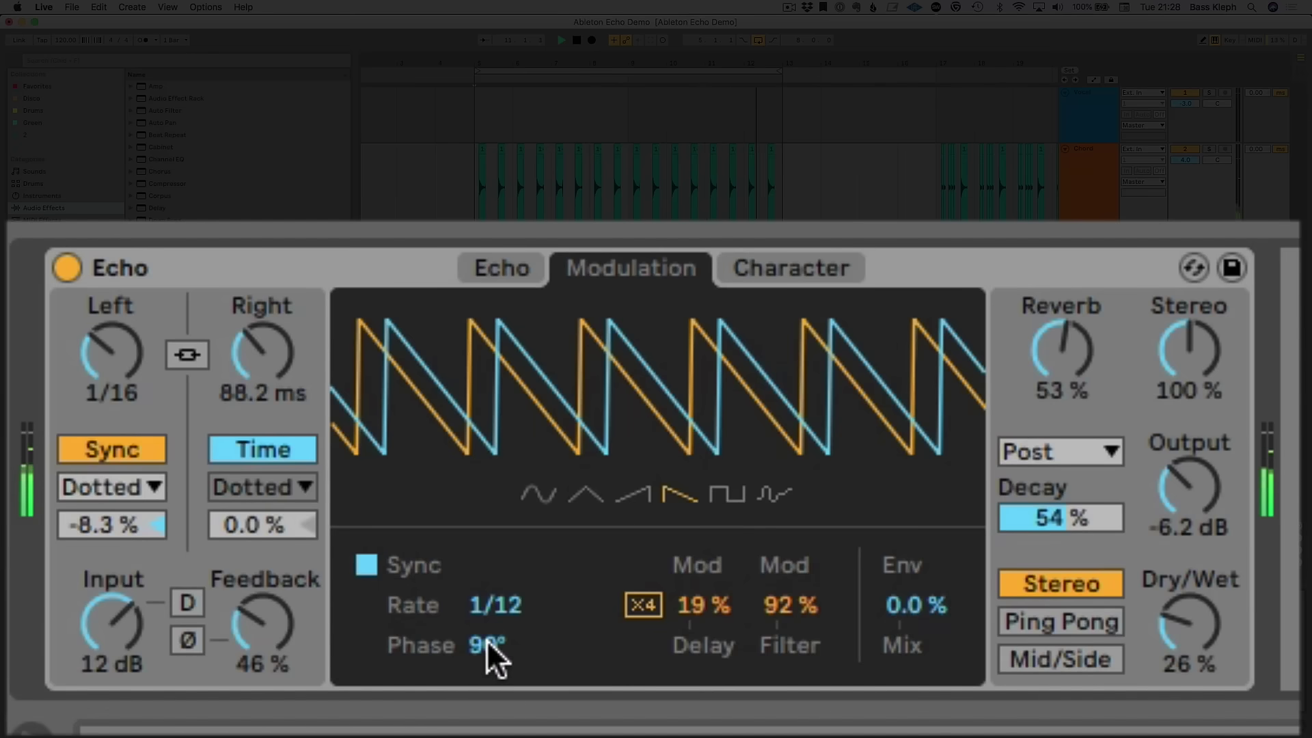
Offset the LFO phase to 180°, raise Delay Mod to 63%, and raise Env Mix to 11%.
{"action": "left_click_drag", "start_coordinate": [486, 639], "coordinate": [487, 609]}
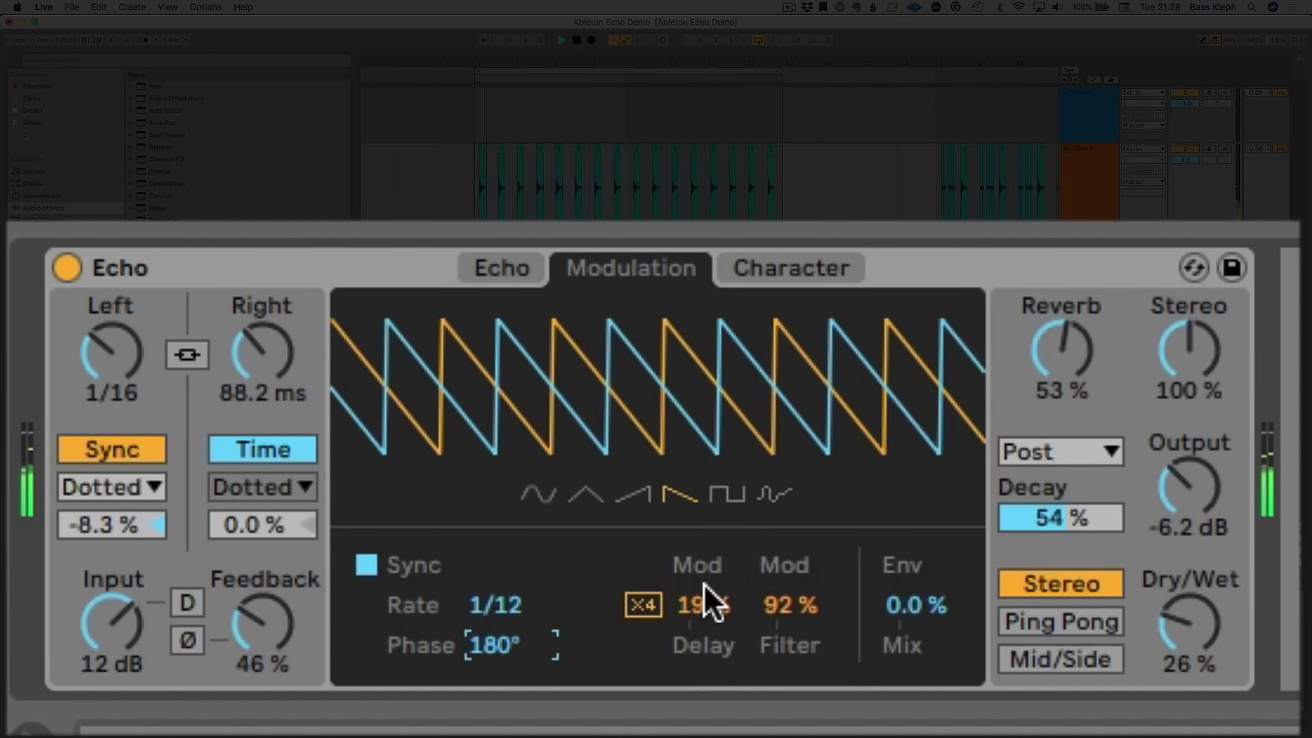
{"action": "left_click_drag", "start_coordinate": [708, 600], "coordinate": [769, 581]}
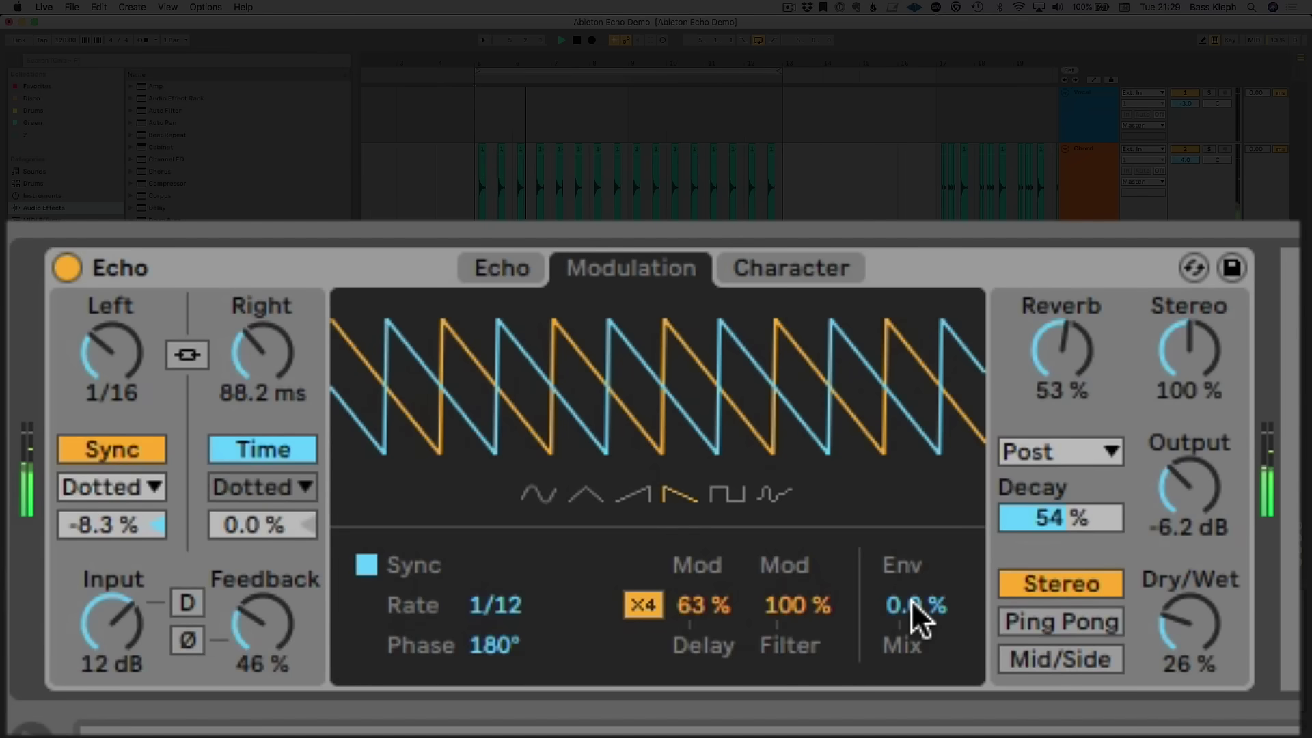
{"action": "left_click_drag", "start_coordinate": [917, 604], "coordinate": [917, 570]}
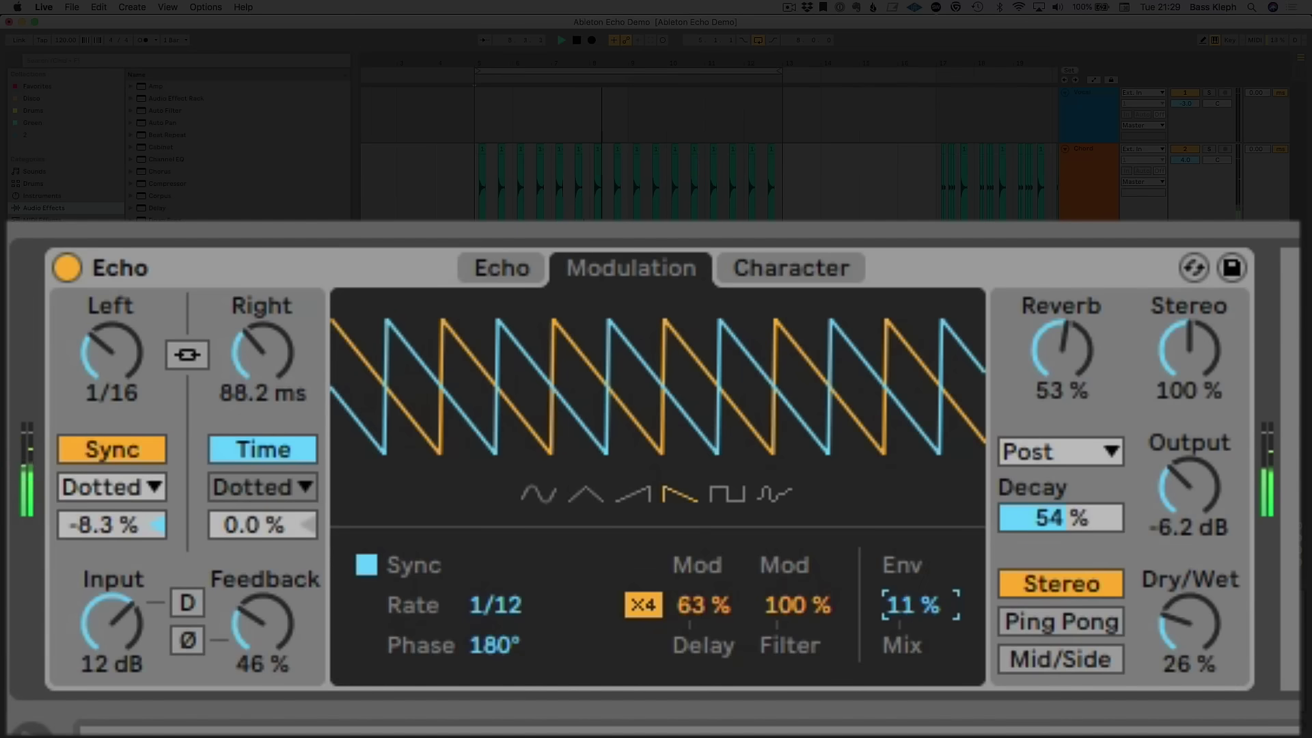
Step Env Mix up and back down to 38%.
{"action": "key", "text": "Up"}
{"action": "key", "text": "Up"}
{"action": "key", "text": "Up"}
{"action": "key", "text": "Up"}
{"action": "key", "text": "Up"}
{"action": "key", "text": "Up"}
{"action": "key", "text": "Up"}
{"action": "key", "text": "Up"}
{"action": "key", "text": "Up"}
{"action": "key", "text": "Up"}
{"action": "key", "text": "Up"}
{"action": "key", "text": "Up"}
{"action": "key", "text": "Up"}
{"action": "key", "text": "Up"}
{"action": "key", "text": "Up"}
{"action": "key", "text": "Up"}
{"action": "key", "text": "Up"}
{"action": "key", "text": "Up"}
{"action": "key", "text": "Up"}
{"action": "key", "text": "Up"}
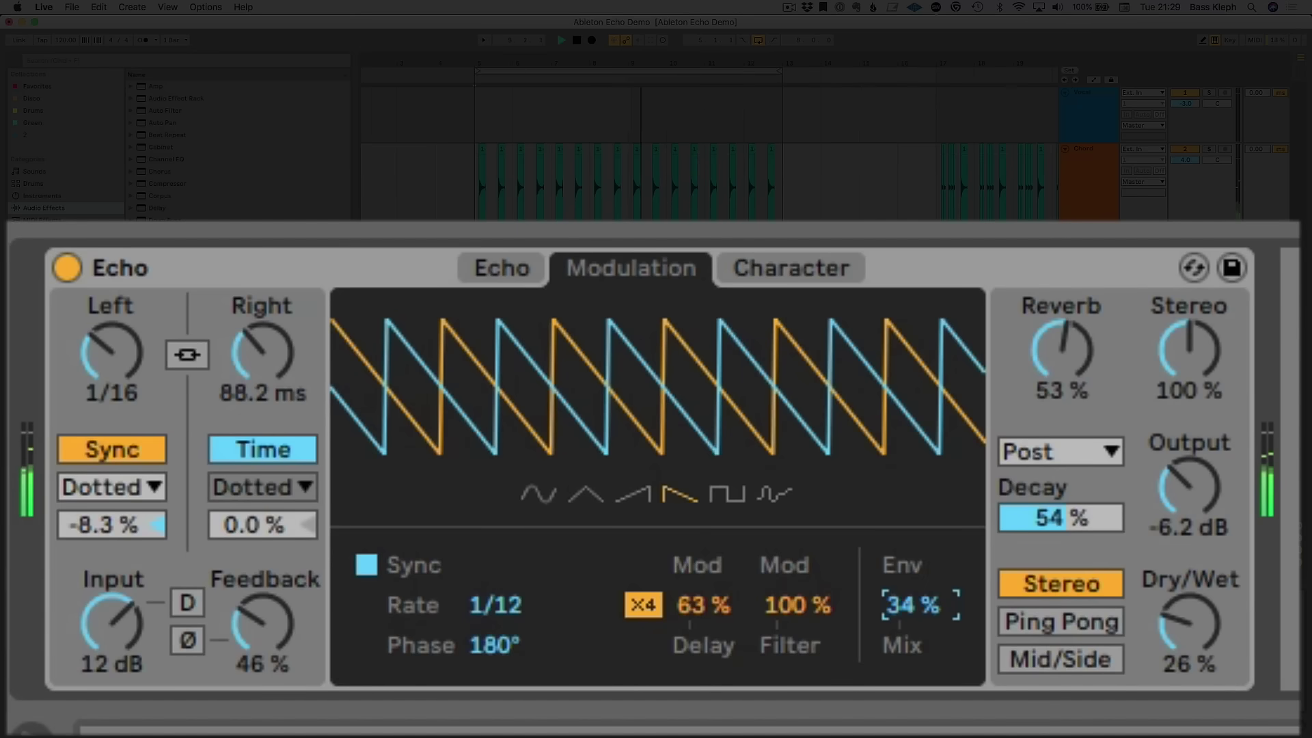
{"action": "key", "text": "Up"}
{"action": "key", "text": "Up"}
{"action": "key", "text": "Up"}
{"action": "key", "text": "Up"}
{"action": "key", "text": "Up"}
{"action": "key", "text": "Up"}
{"action": "key", "text": "Up"}
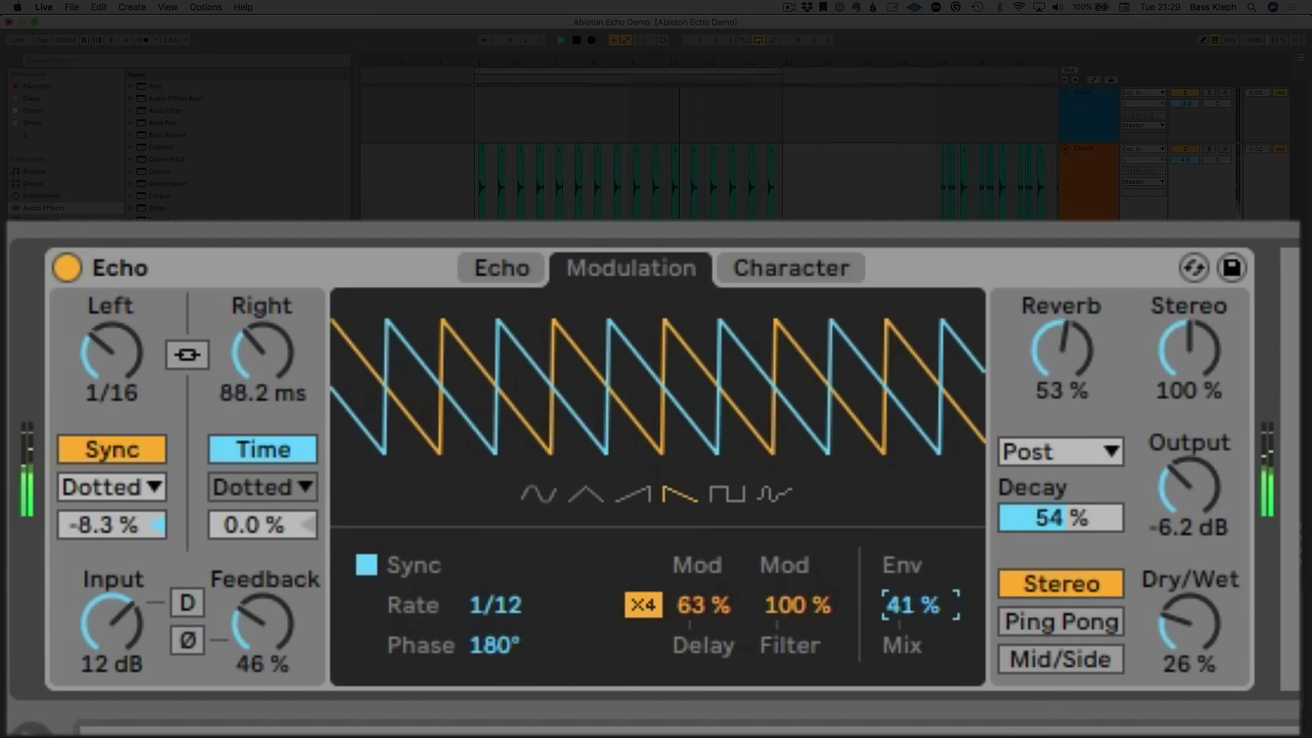
{"action": "key", "text": "Up"}
{"action": "key", "text": "Up"}
{"action": "key", "text": "Up"}
{"action": "key", "text": "Up"}
{"action": "key", "text": "Up"}
{"action": "key", "text": "Up"}
{"action": "key", "text": "Up"}
{"action": "key", "text": "Up"}
{"action": "key", "text": "Up"}
{"action": "key", "text": "Up"}
{"action": "key", "text": "Up"}
{"action": "key", "text": "Up"}
{"action": "key", "text": "Up"}
{"action": "key", "text": "Up"}
{"action": "key", "text": "Up"}
{"action": "key", "text": "Up"}
{"action": "key", "text": "Up"}
{"action": "key", "text": "Up"}
{"action": "key", "text": "Up"}
{"action": "key", "text": "Up"}
{"action": "key", "text": "Up"}
{"action": "key", "text": "Up"}
{"action": "key", "text": "Up"}
{"action": "key", "text": "Up"}
{"action": "key", "text": "Up"}
{"action": "key", "text": "Up"}
{"action": "key", "text": "Up"}
{"action": "key", "text": "Up"}
{"action": "key", "text": "Up"}
{"action": "key", "text": "Up"}
{"action": "key", "text": "Up"}
{"action": "key", "text": "Up"}
{"action": "key", "text": "Up"}
{"action": "key", "text": "Up"}
{"action": "key", "text": "Up"}
{"action": "key", "text": "Up"}
{"action": "key", "text": "Up"}
{"action": "key", "text": "Up"}
{"action": "key", "text": "Down"}
{"action": "key", "text": "Down"}
{"action": "key", "text": "Down"}
{"action": "key", "text": "Down"}
{"action": "key", "text": "Down"}
{"action": "key", "text": "Down"}
{"action": "key", "text": "Down"}
{"action": "key", "text": "Down"}
{"action": "key", "text": "Down"}
{"action": "key", "text": "Down"}
{"action": "key", "text": "Down"}
{"action": "key", "text": "Down"}
{"action": "key", "text": "Down"}
{"action": "key", "text": "Down"}
{"action": "key", "text": "Down"}
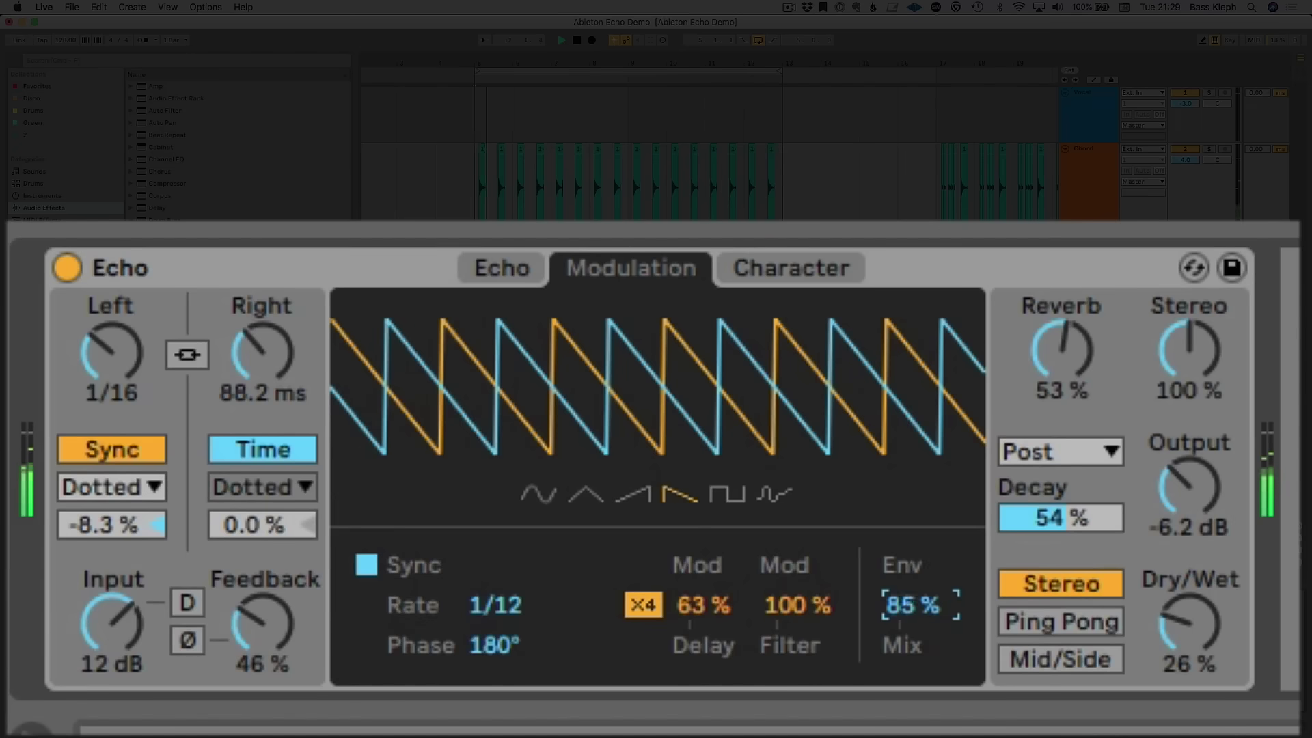
{"action": "key", "text": "Down"}
{"action": "key", "text": "Down"}
{"action": "key", "text": "Down"}
{"action": "key", "text": "Down"}
{"action": "key", "text": "Down"}
{"action": "key", "text": "Down"}
{"action": "key", "text": "Down"}
{"action": "key", "text": "Down"}
{"action": "key", "text": "Down"}
{"action": "key", "text": "Down"}
{"action": "key", "text": "Down"}
{"action": "key", "text": "Down"}
{"action": "key", "text": "Down"}
{"action": "key", "text": "Down"}
{"action": "key", "text": "Down"}
{"action": "key", "text": "Down"}
{"action": "key", "text": "Down"}
{"action": "key", "text": "Down"}
{"action": "key", "text": "Down"}
{"action": "key", "text": "Down"}
{"action": "key", "text": "Down"}
{"action": "key", "text": "Down"}
{"action": "key", "text": "Down"}
{"action": "key", "text": "Down"}
{"action": "key", "text": "Down"}
{"action": "key", "text": "Down"}
{"action": "key", "text": "Down"}
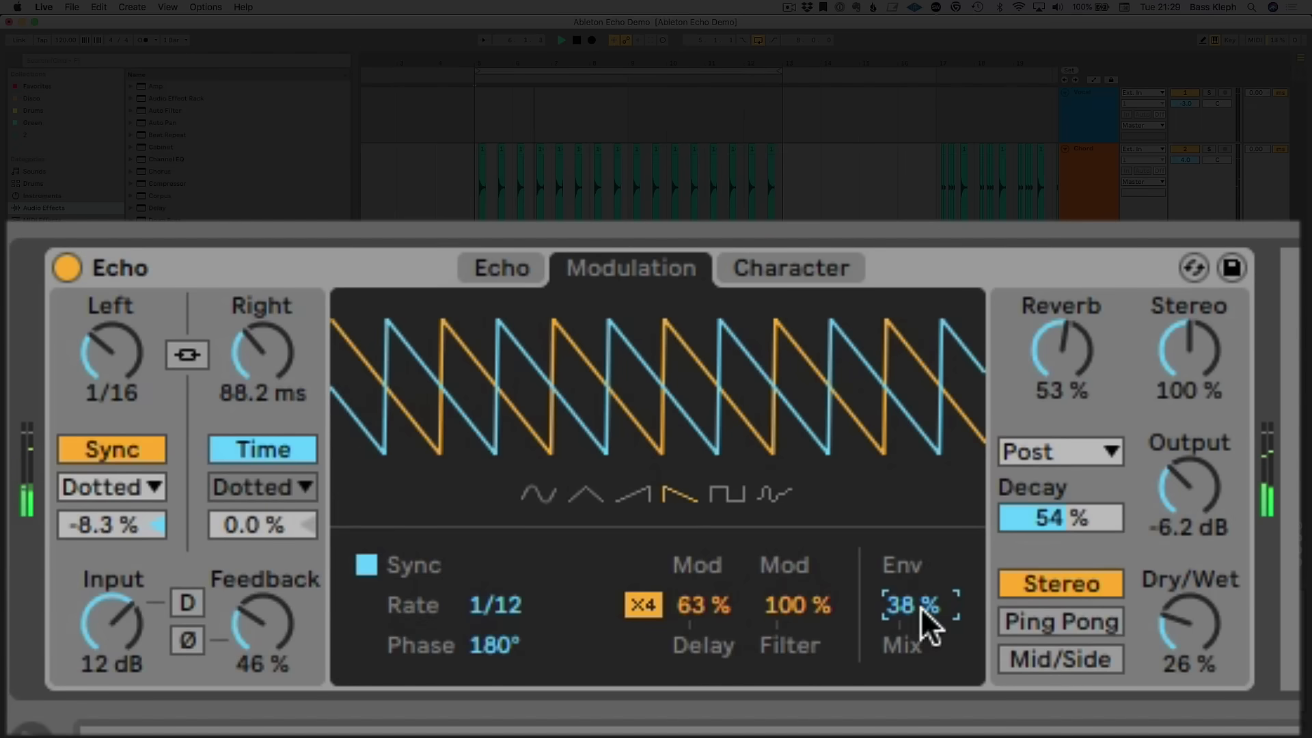
Turn off ×4, set Delay Mod to 16%, and Filter Mod to 20%.
{"action": "left_click", "coordinate": [803, 606]}
{"action": "scroll", "coordinate": [812, 606], "scroll_direction": "down", "scroll_amount": 10}
{"action": "scroll", "coordinate": [815, 607], "scroll_direction": "up", "scroll_amount": 3}
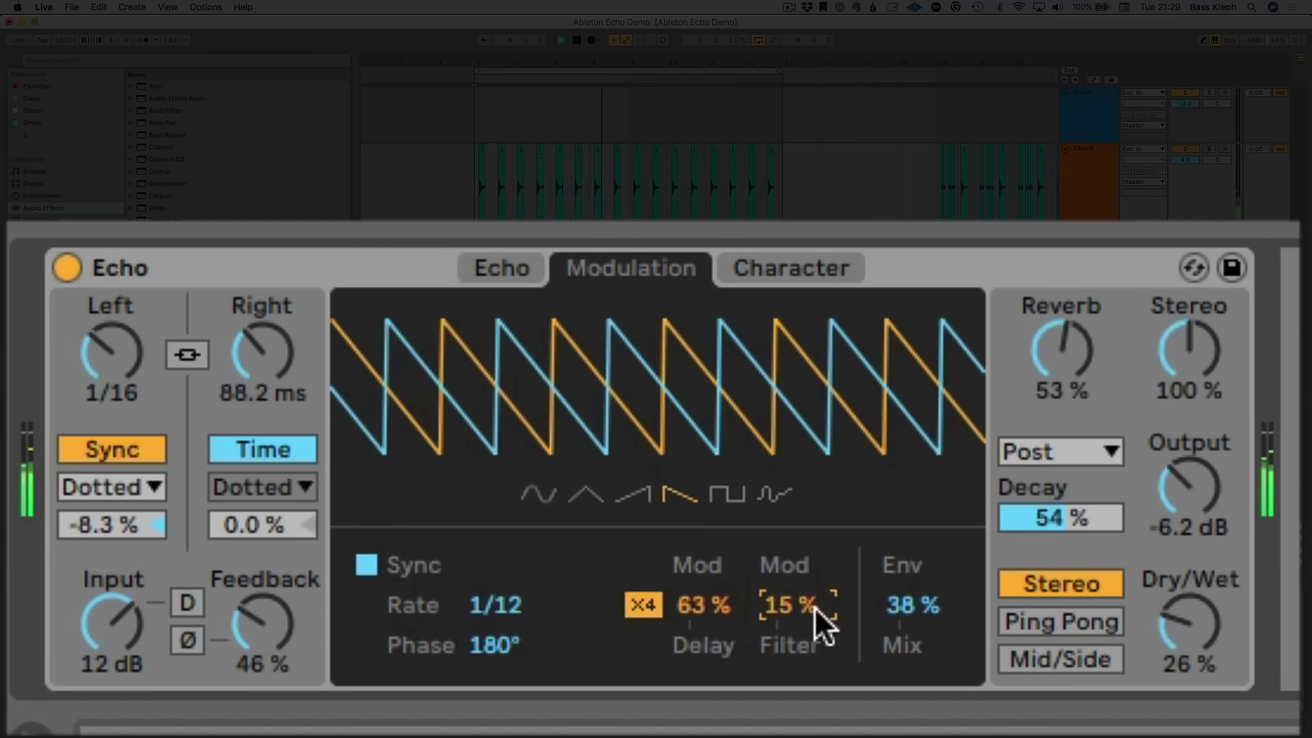
{"action": "left_click", "coordinate": [703, 604]}
{"action": "scroll", "coordinate": [703, 604], "scroll_direction": "down", "scroll_amount": 8}
{"action": "left_click", "coordinate": [642, 605]}
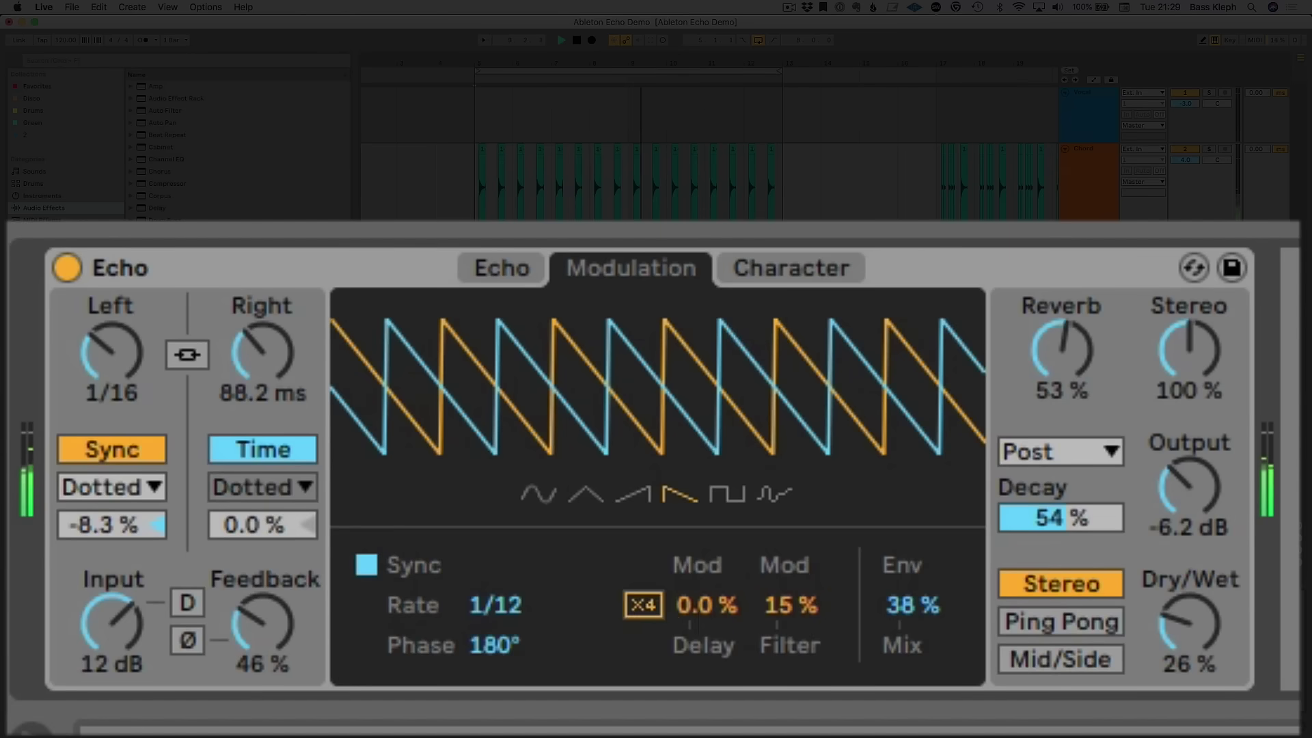
{"action": "left_click", "coordinate": [704, 603]}
{"action": "scroll", "coordinate": [703, 603], "scroll_direction": "up", "scroll_amount": 5}
{"action": "scroll", "coordinate": [704, 602], "scroll_direction": "down", "scroll_amount": 1}
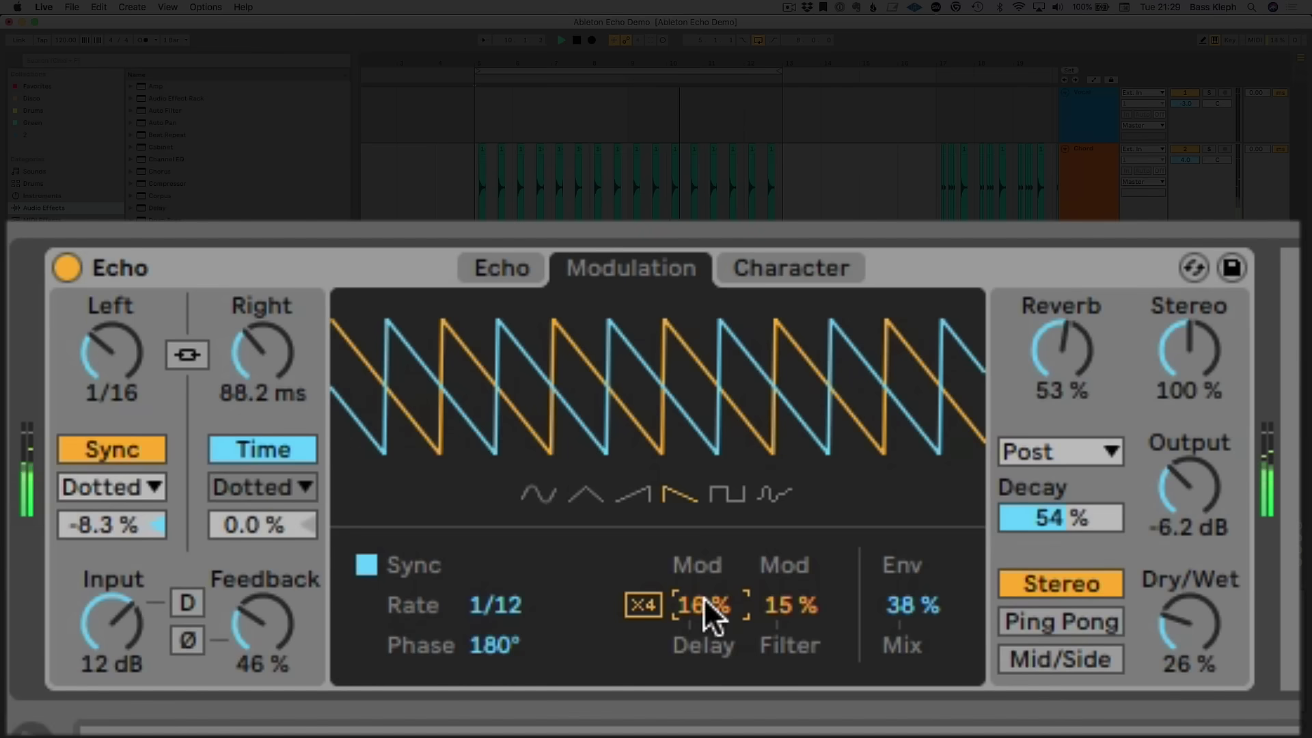
{"action": "left_click", "coordinate": [771, 606]}
{"action": "scroll", "coordinate": [772, 608], "scroll_direction": "up", "scroll_amount": 3}
{"action": "scroll", "coordinate": [779, 621], "scroll_direction": "down", "scroll_amount": 1}
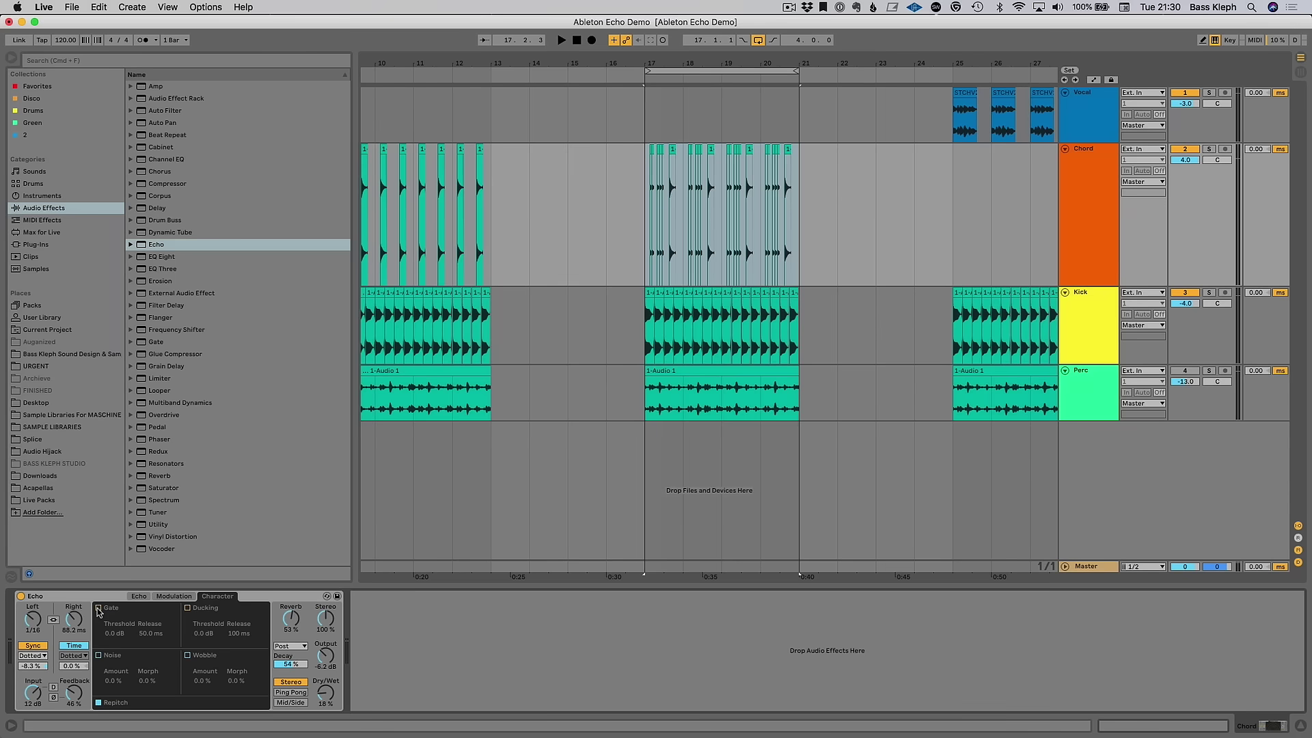
Play from 17.1.3 around bar 17, bypassing and re-enabling Echo to compare.
{"action": "left_click_drag", "start_coordinate": [654, 63], "coordinate": [570, 213]}
{"action": "left_click", "coordinate": [546, 228]}
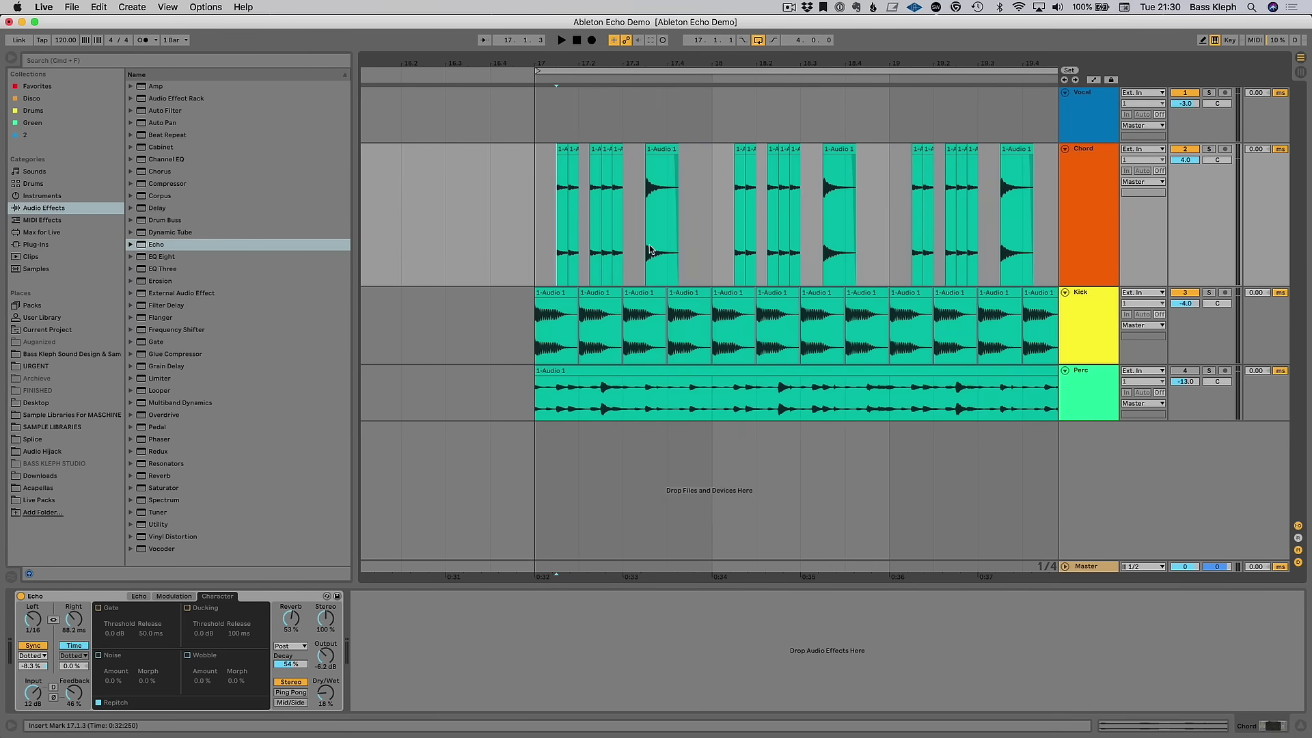
{"action": "key", "text": "space"}
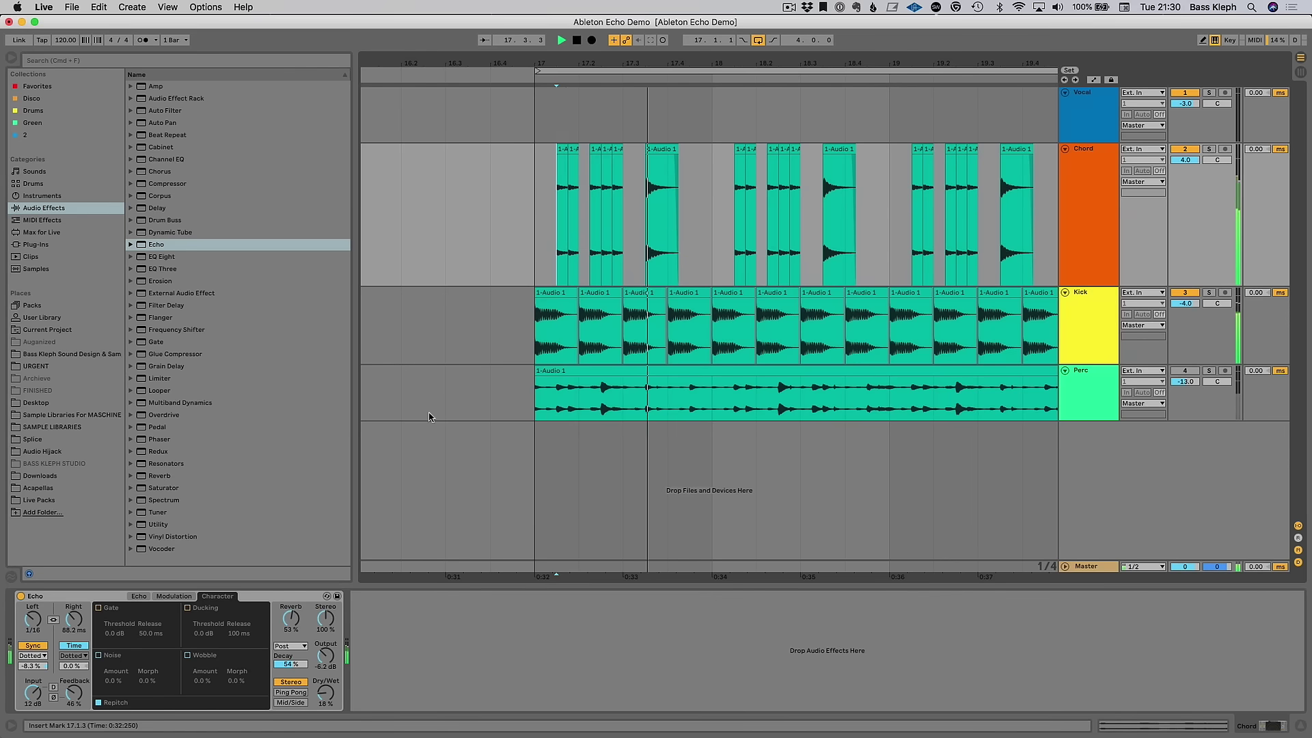
{"action": "left_click", "coordinate": [20, 596]}
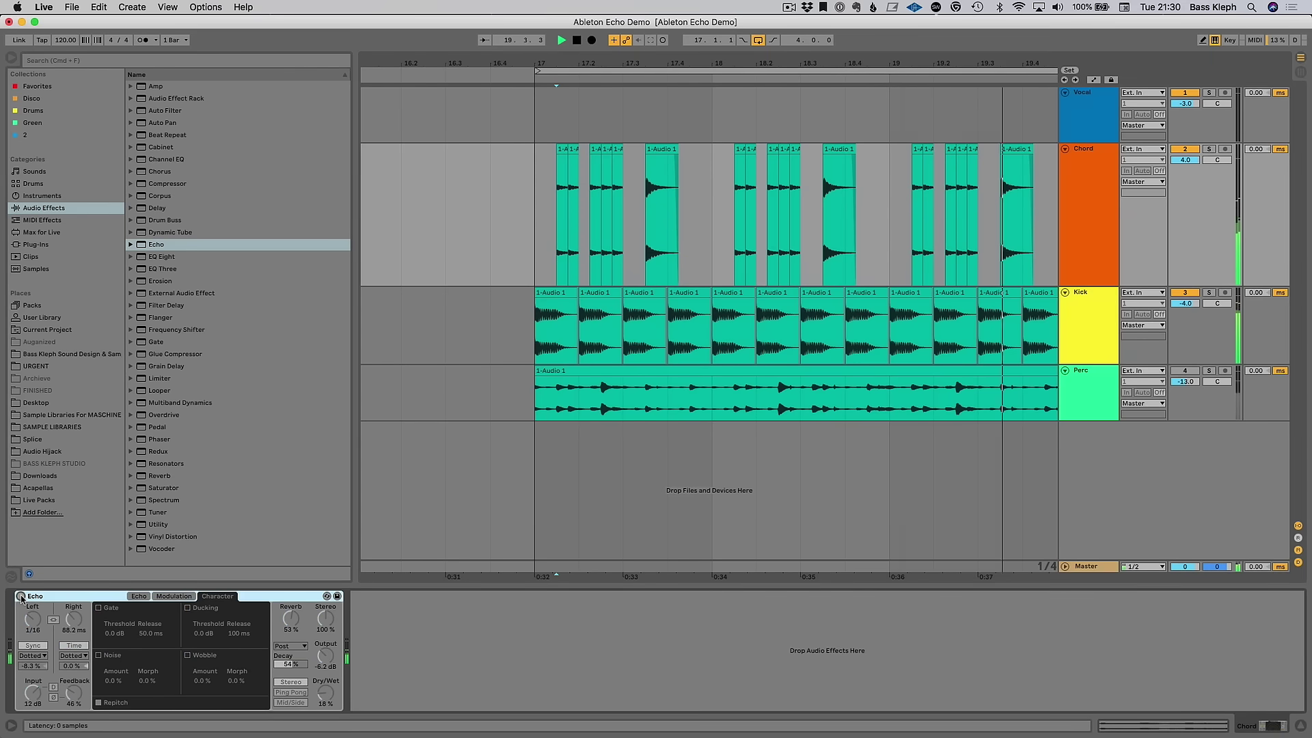
{"action": "left_click", "coordinate": [20, 596]}
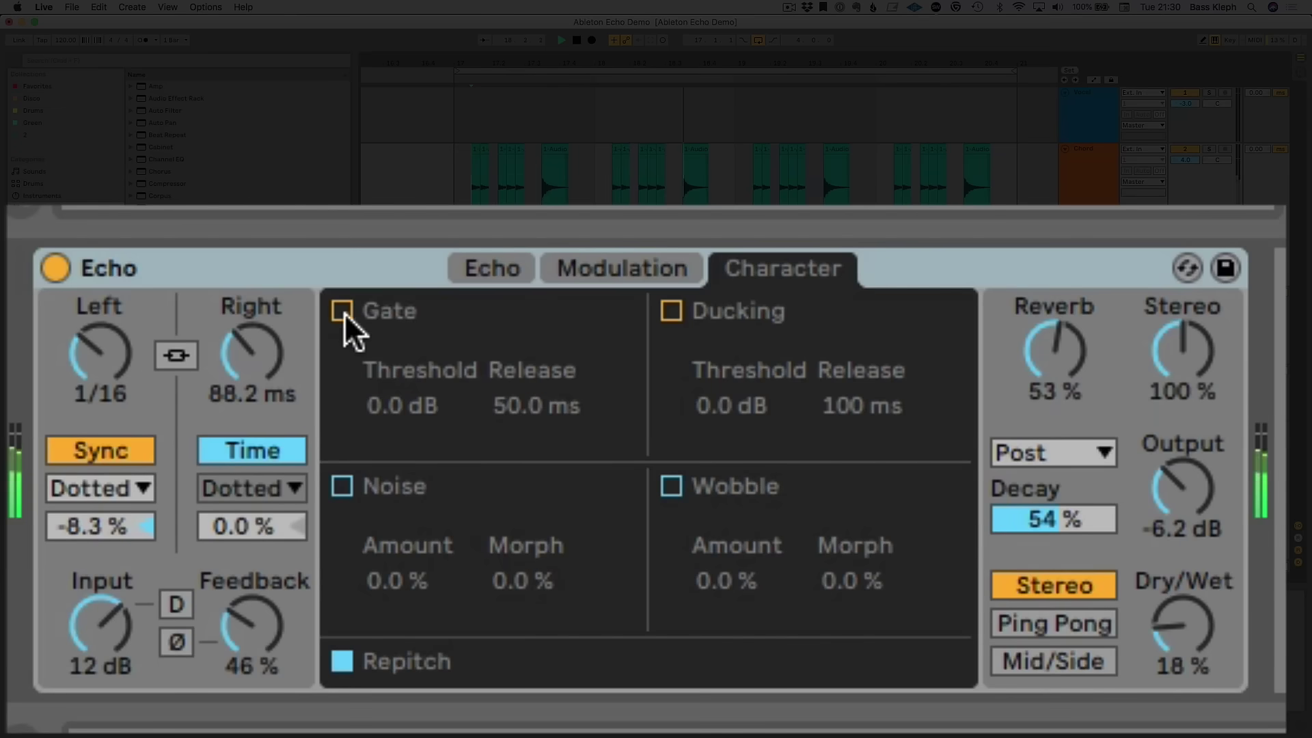
Turn on Gate with Threshold at -11 dB and Release at 50.0 ms.
{"action": "left_click", "coordinate": [343, 311]}
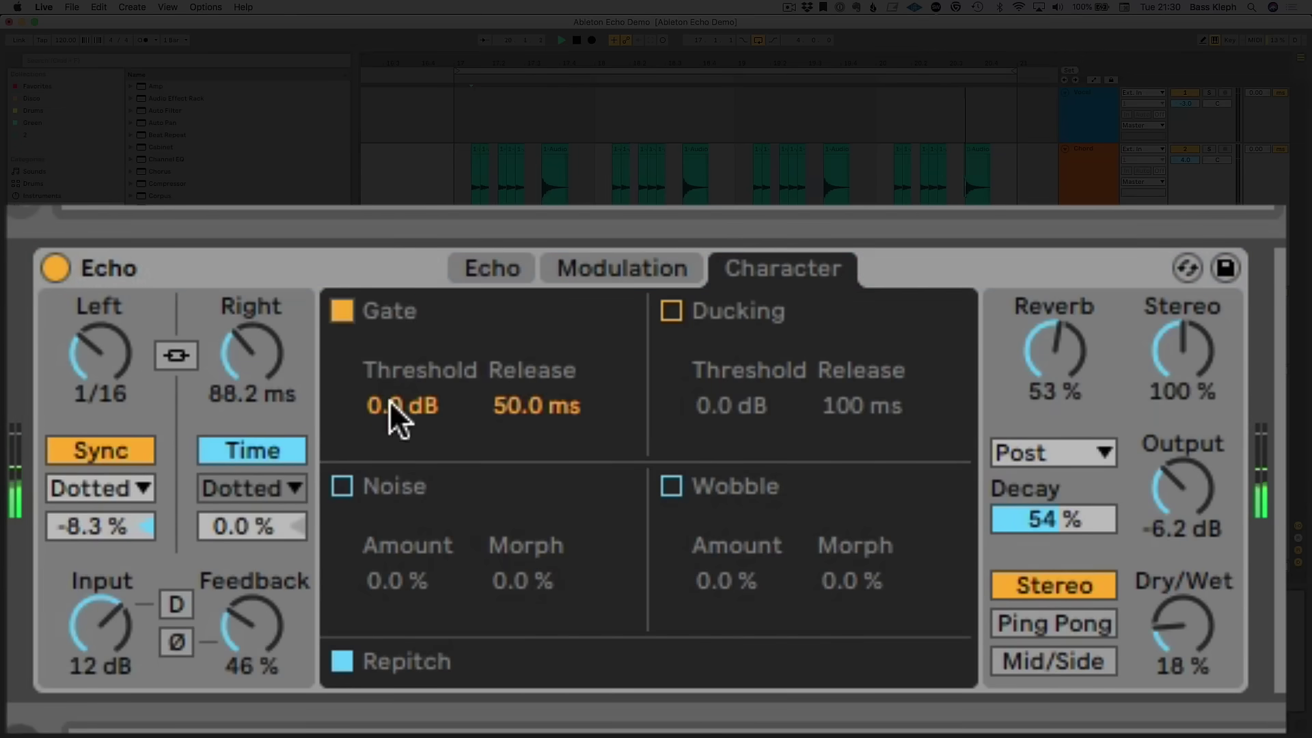
{"action": "left_click_drag", "start_coordinate": [389, 412], "coordinate": [390, 481]}
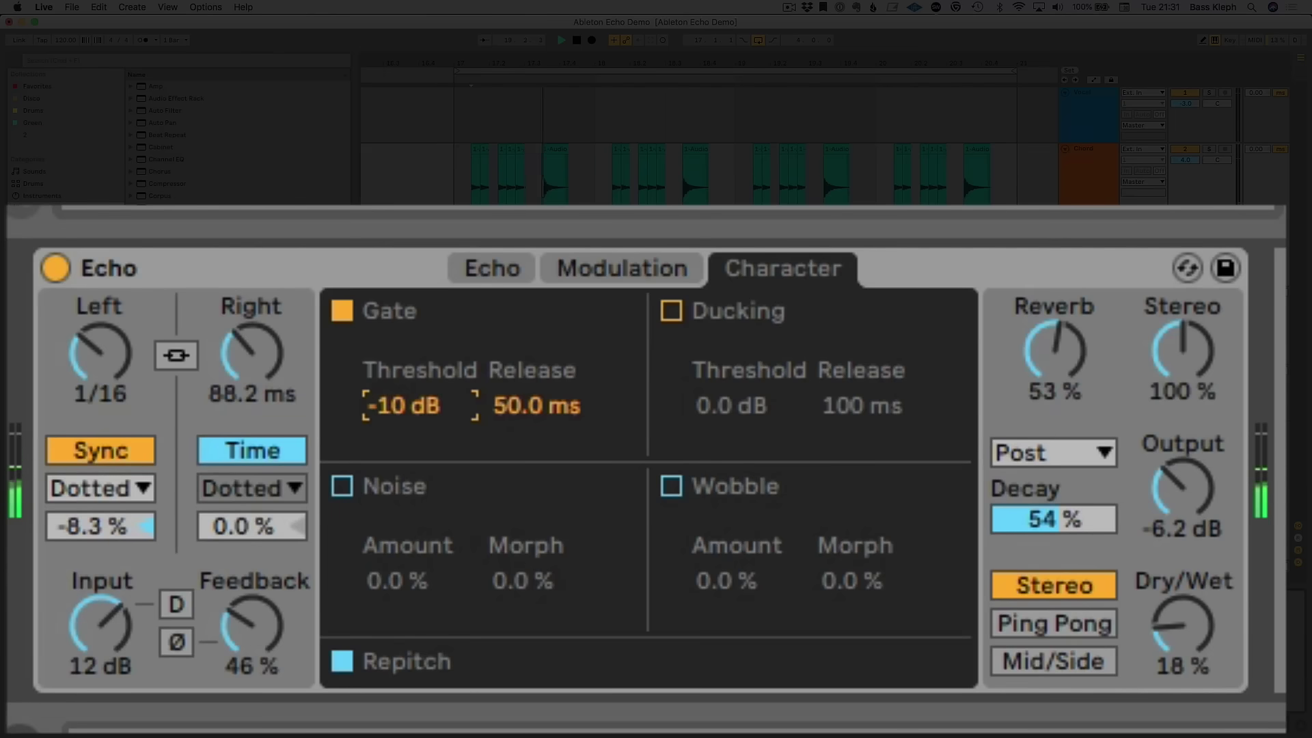
{"action": "left_click_drag", "start_coordinate": [393, 407], "coordinate": [392, 415]}
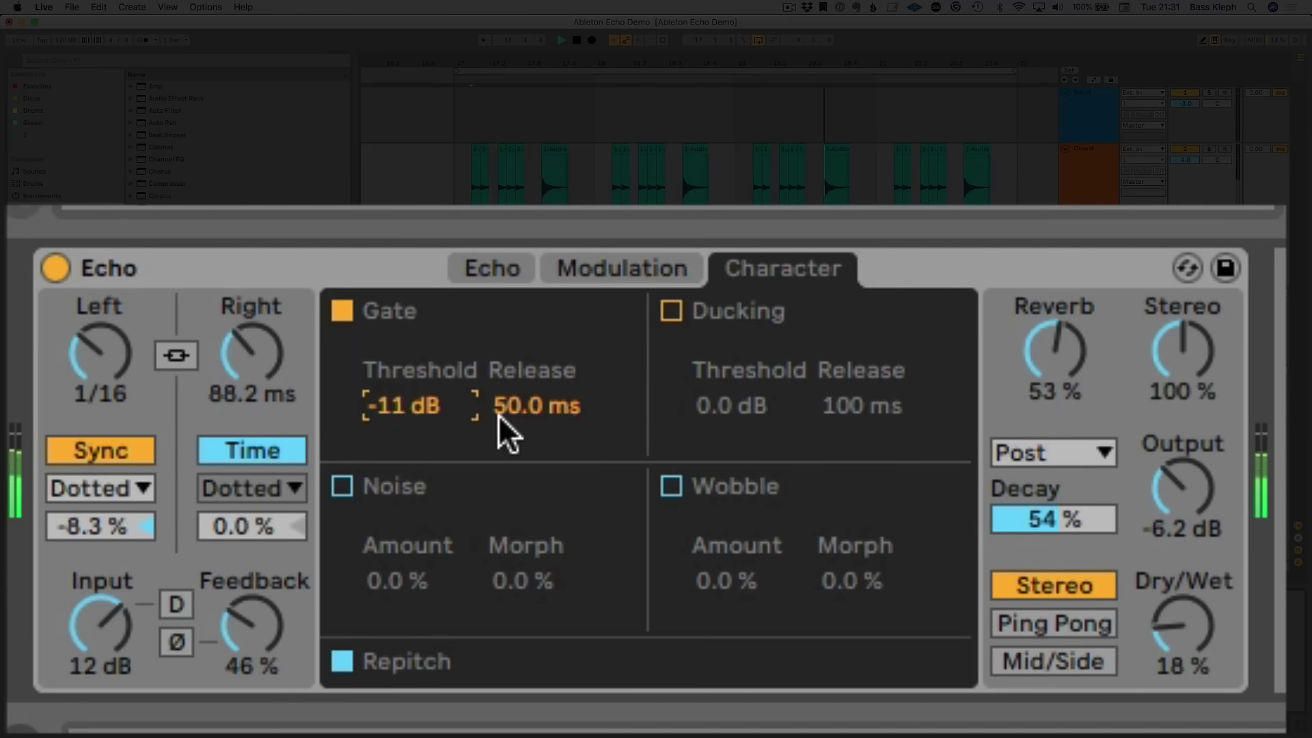
{"action": "left_click", "coordinate": [515, 409]}
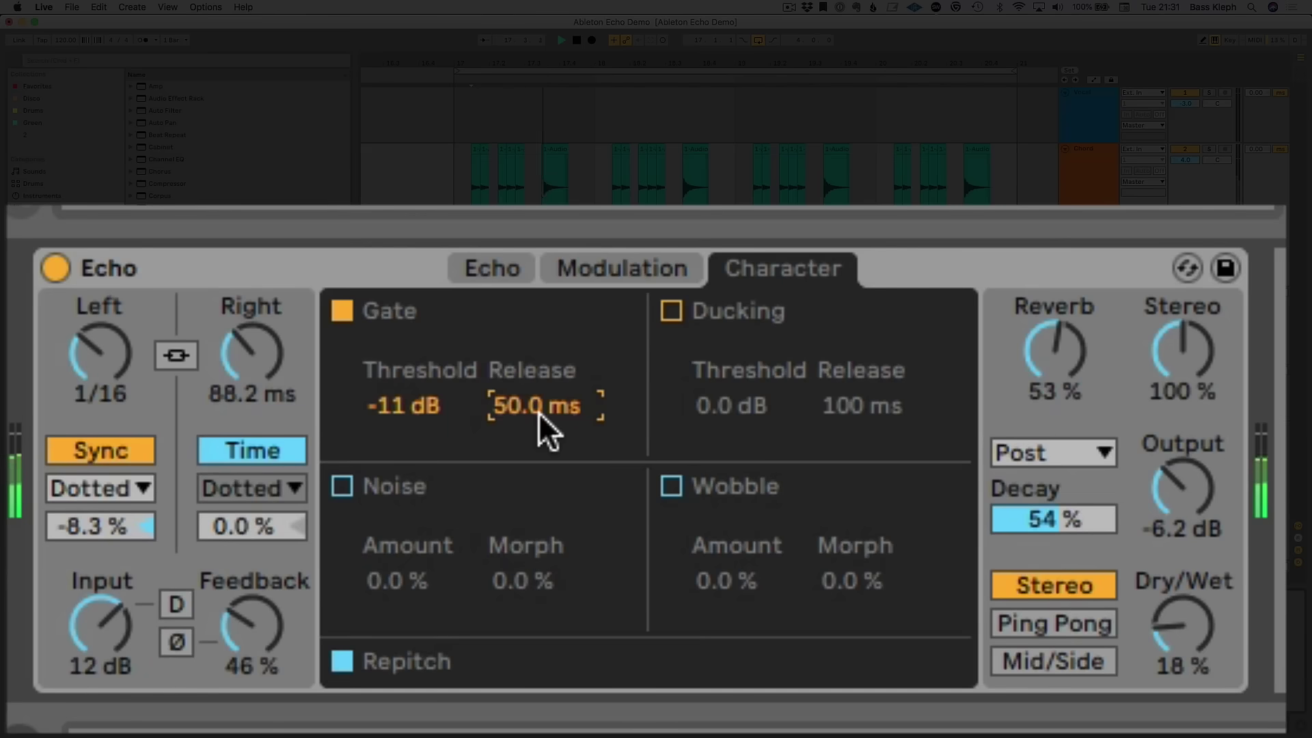
{"action": "mouse_move", "coordinate": [538, 412]}
{"action": "left_mouse_down"}
{"action": "mouse_move", "coordinate": [538, 383]}
{"action": "mouse_move", "coordinate": [535, 416]}
{"action": "left_mouse_up"}
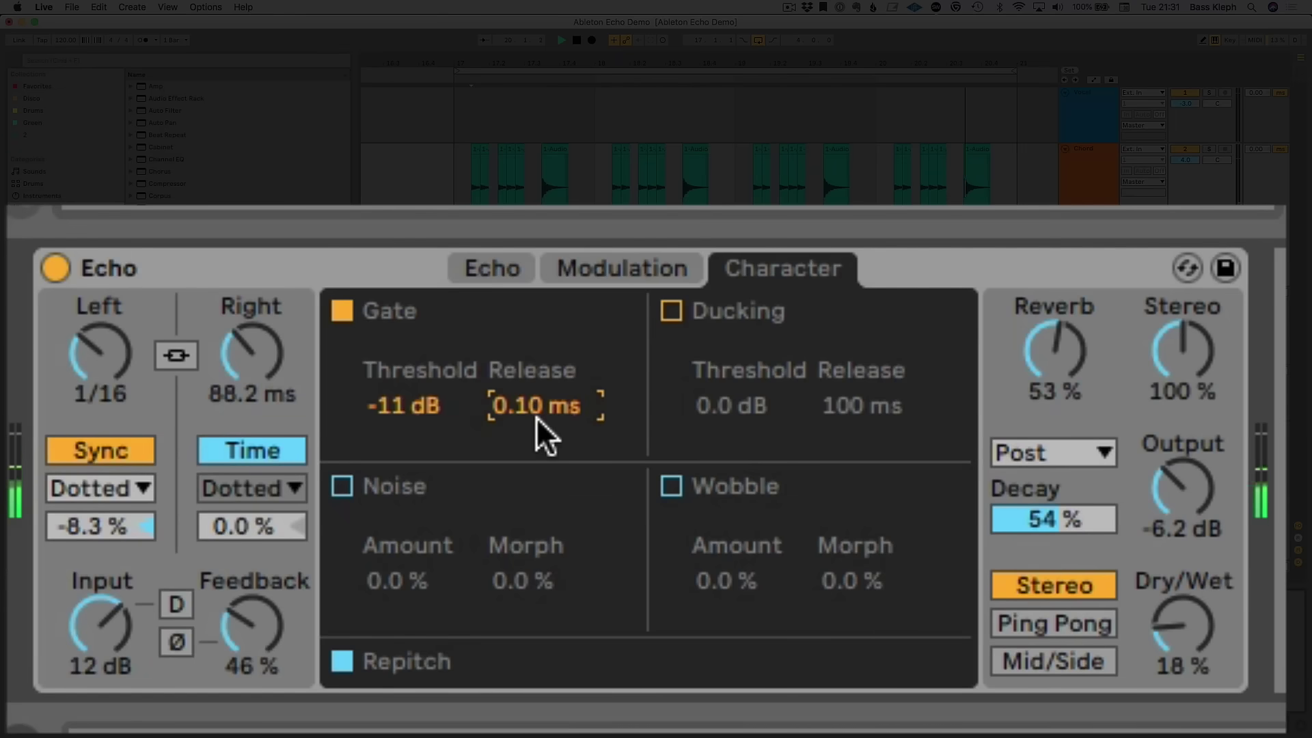
{"action": "left_click_drag", "start_coordinate": [536, 417], "coordinate": [535, 403]}
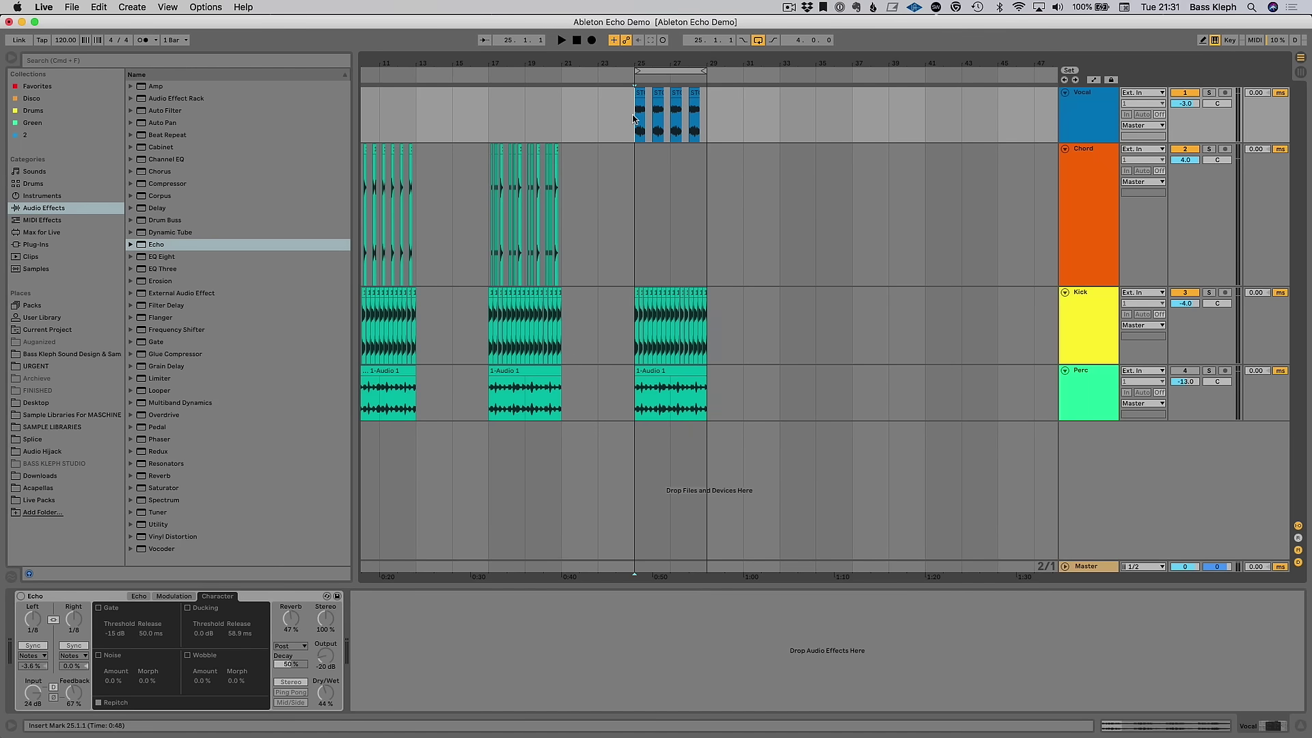
Play from bar 25 with the Vocal-track Echo enabled, zooming in on the vocal clips near bar 27.
{"action": "key", "text": "plus"}
{"action": "key", "text": "plus"}
{"action": "key", "text": "space"}
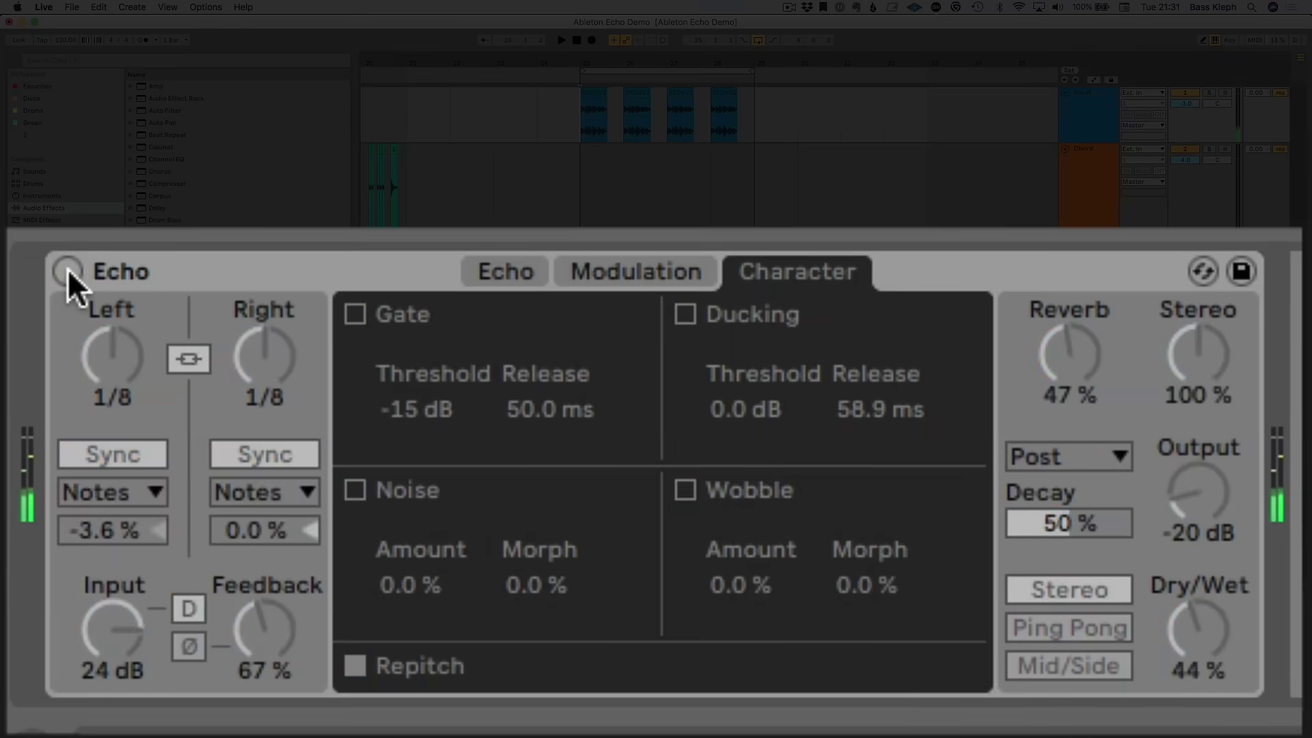
{"action": "left_click", "coordinate": [21, 597]}
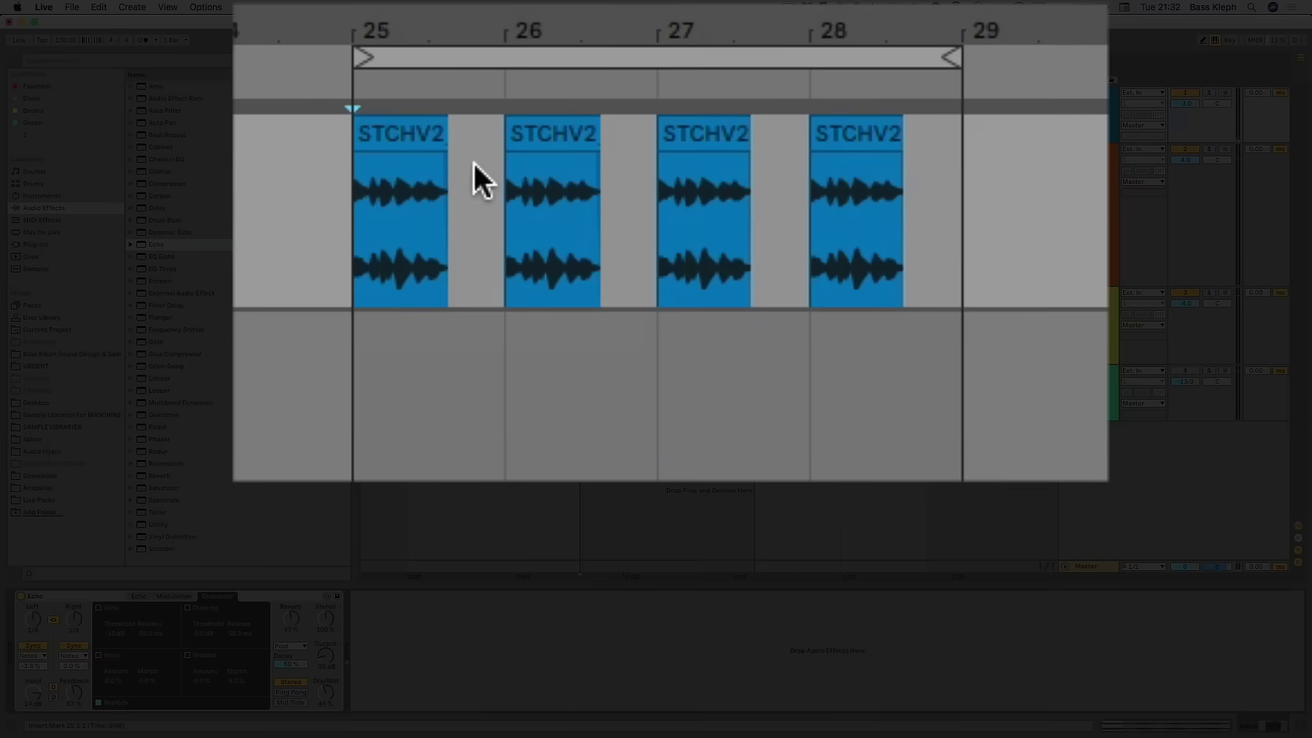
{"action": "mouse_move", "coordinate": [396, 293]}
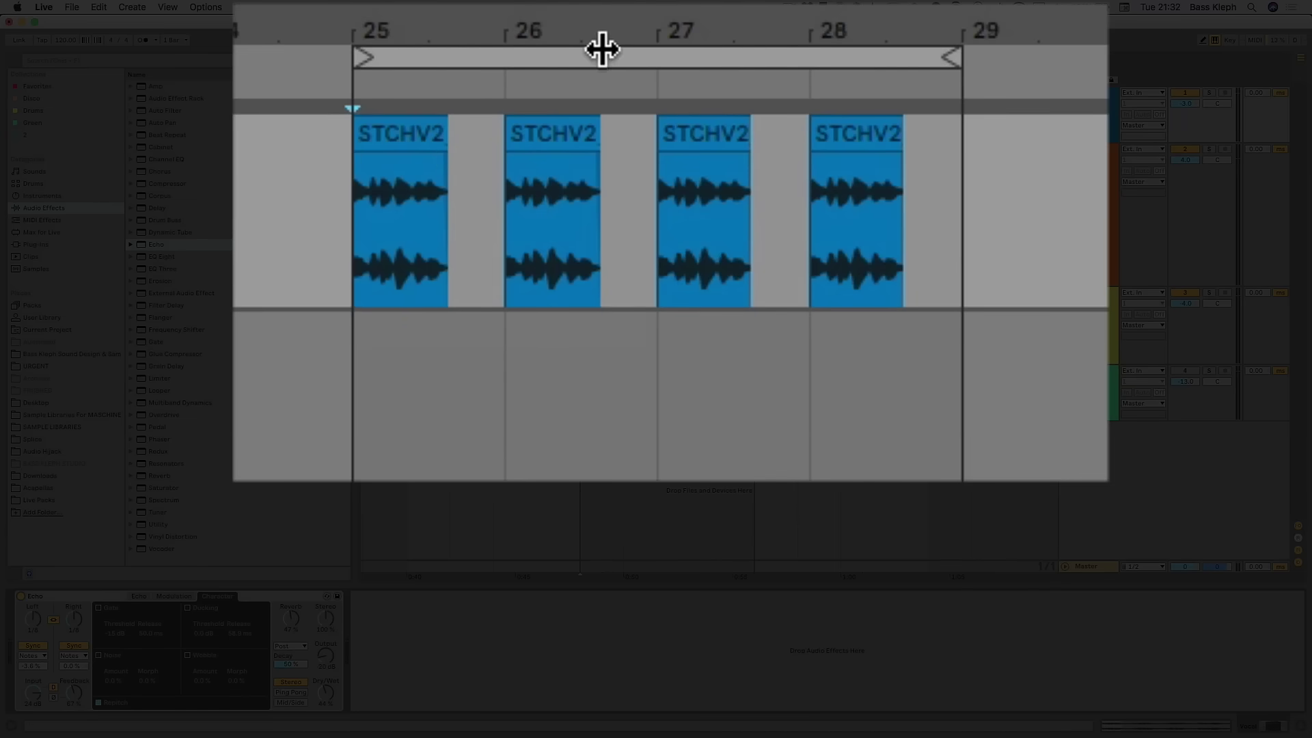
{"action": "left_click_drag", "start_coordinate": [618, 42], "coordinate": [260, 273]}
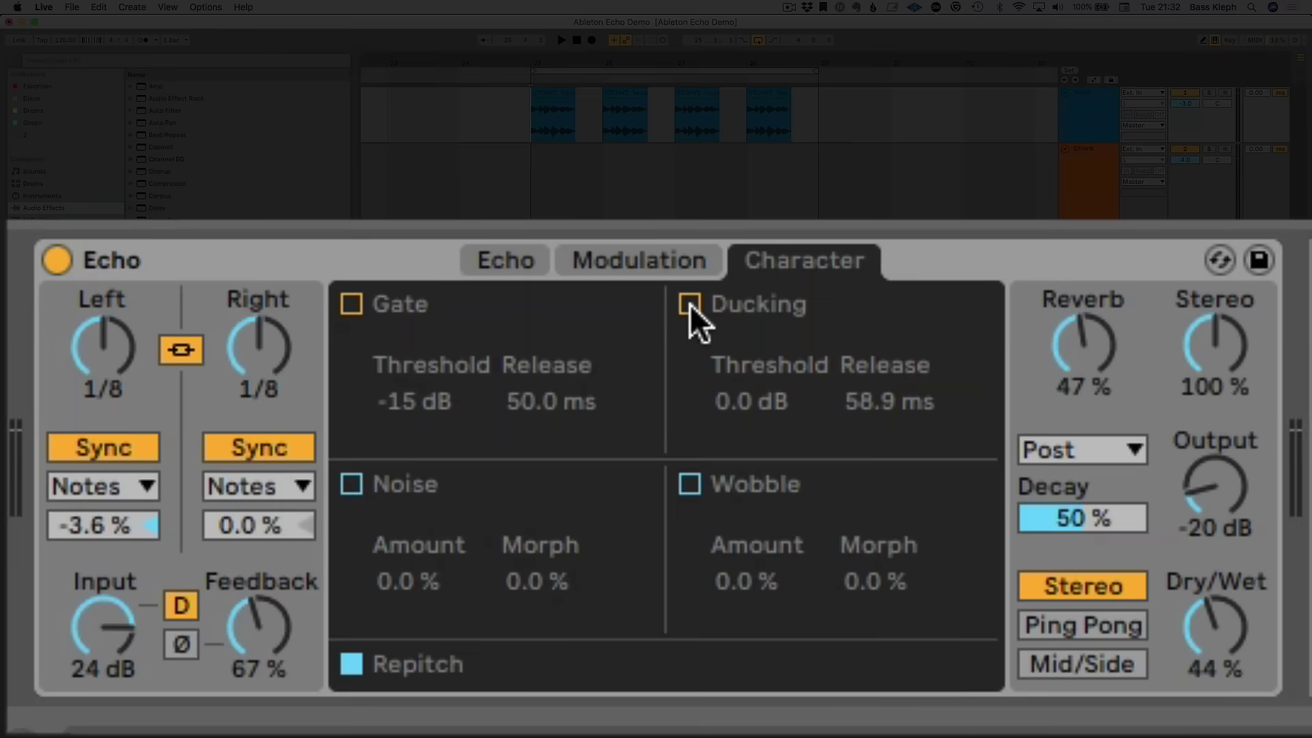
Enable Ducking and sweep its Threshold, finishing at -42 dB.
{"action": "left_click", "coordinate": [690, 305]}
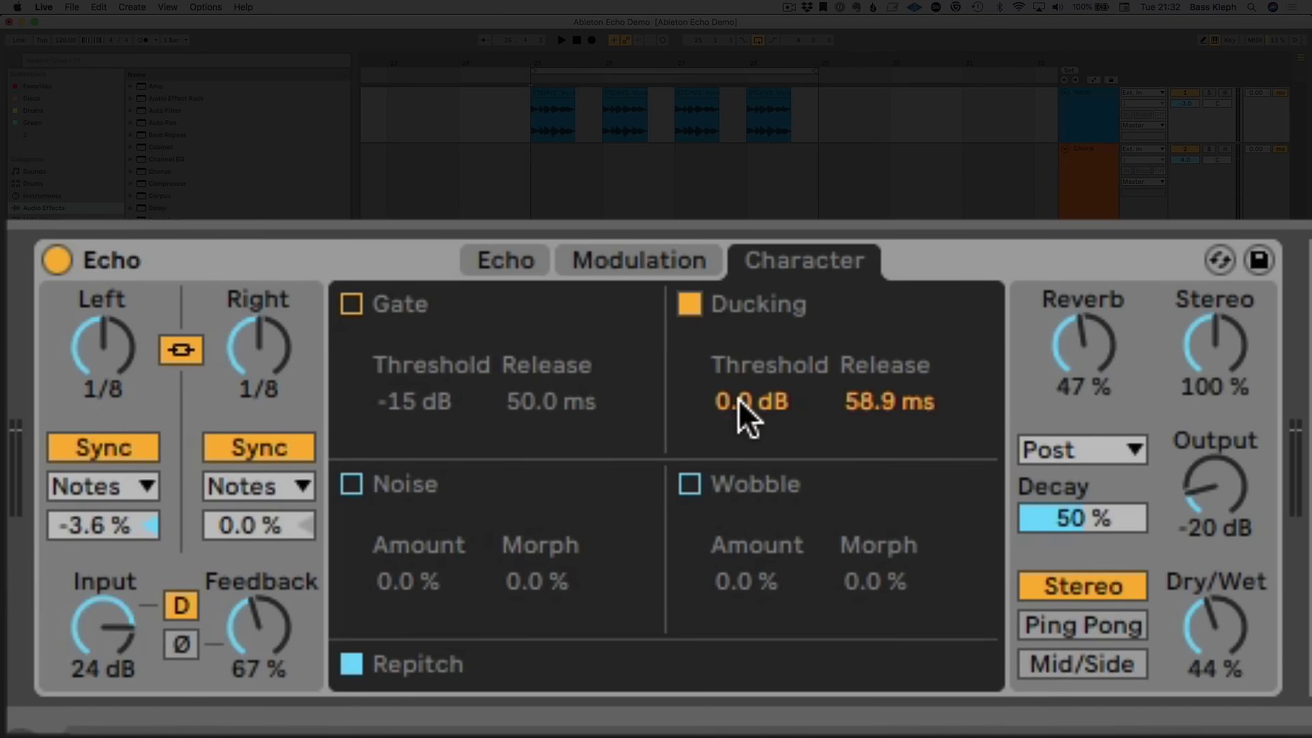
{"action": "left_click_drag", "start_coordinate": [739, 401], "coordinate": [739, 485]}
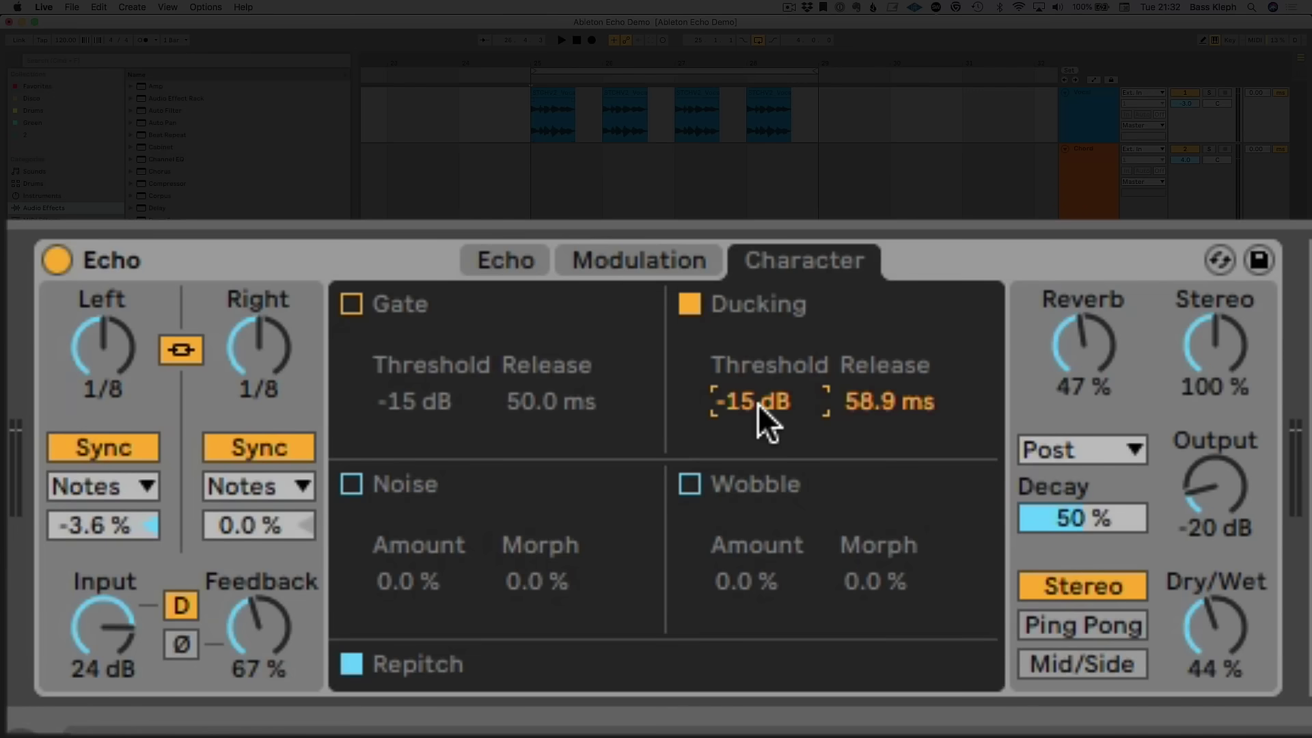
{"action": "left_click_drag", "start_coordinate": [757, 403], "coordinate": [756, 565]}
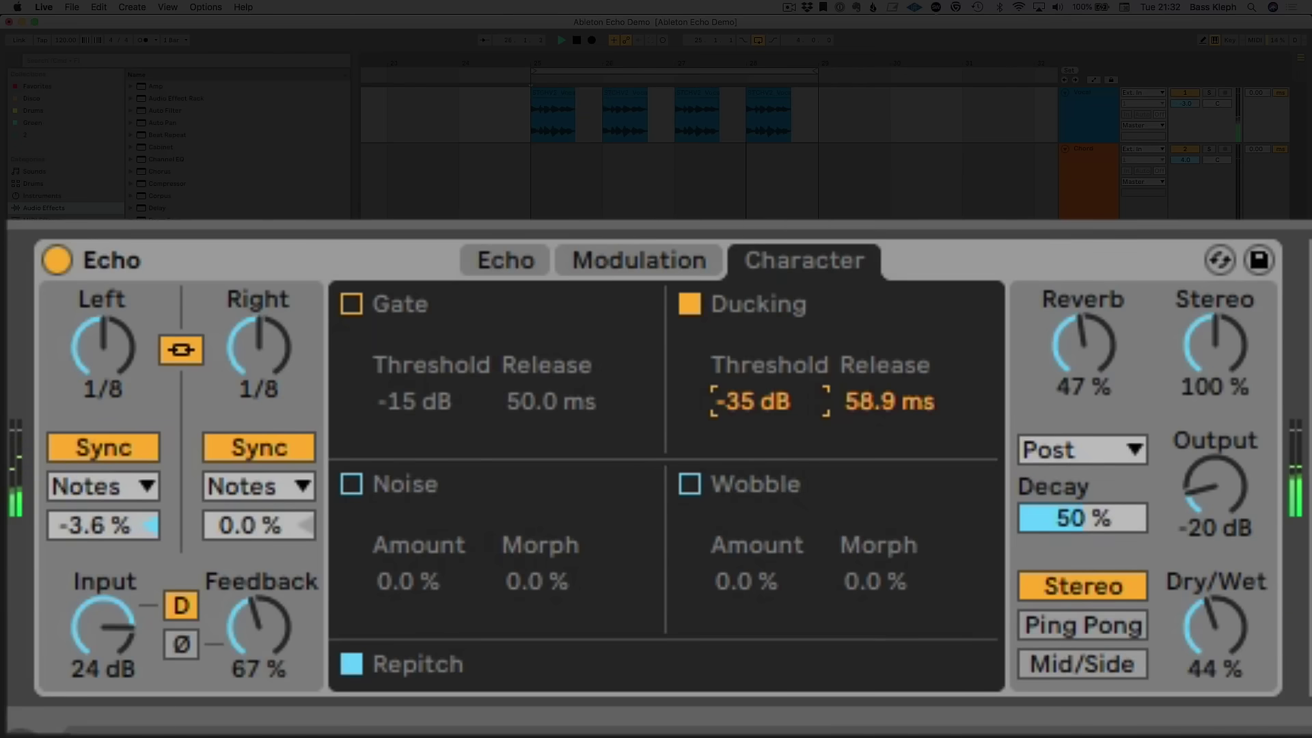
{"action": "left_click_drag", "start_coordinate": [755, 632], "coordinate": [756, 680]}
{"action": "left_click_drag", "start_coordinate": [762, 403], "coordinate": [763, 408]}
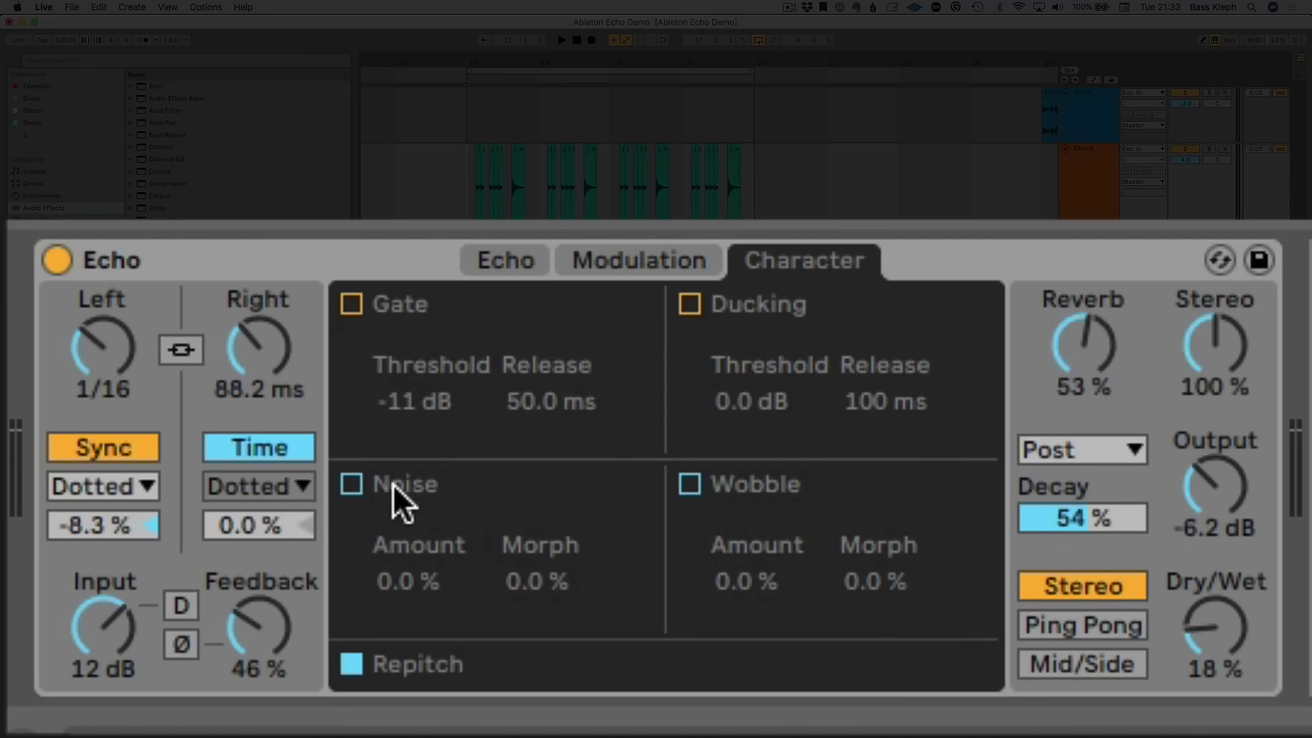
Turn on the Echo's Noise and try different noise amount and morph values.
{"action": "left_click", "coordinate": [349, 485]}
{"action": "mouse_move", "coordinate": [398, 576]}
{"action": "left_mouse_down"}
{"action": "mouse_move", "coordinate": [398, 547]}
{"action": "mouse_move", "coordinate": [409, 622]}
{"action": "mouse_move", "coordinate": [408, 547]}
{"action": "mouse_move", "coordinate": [409, 575]}
{"action": "left_mouse_up"}
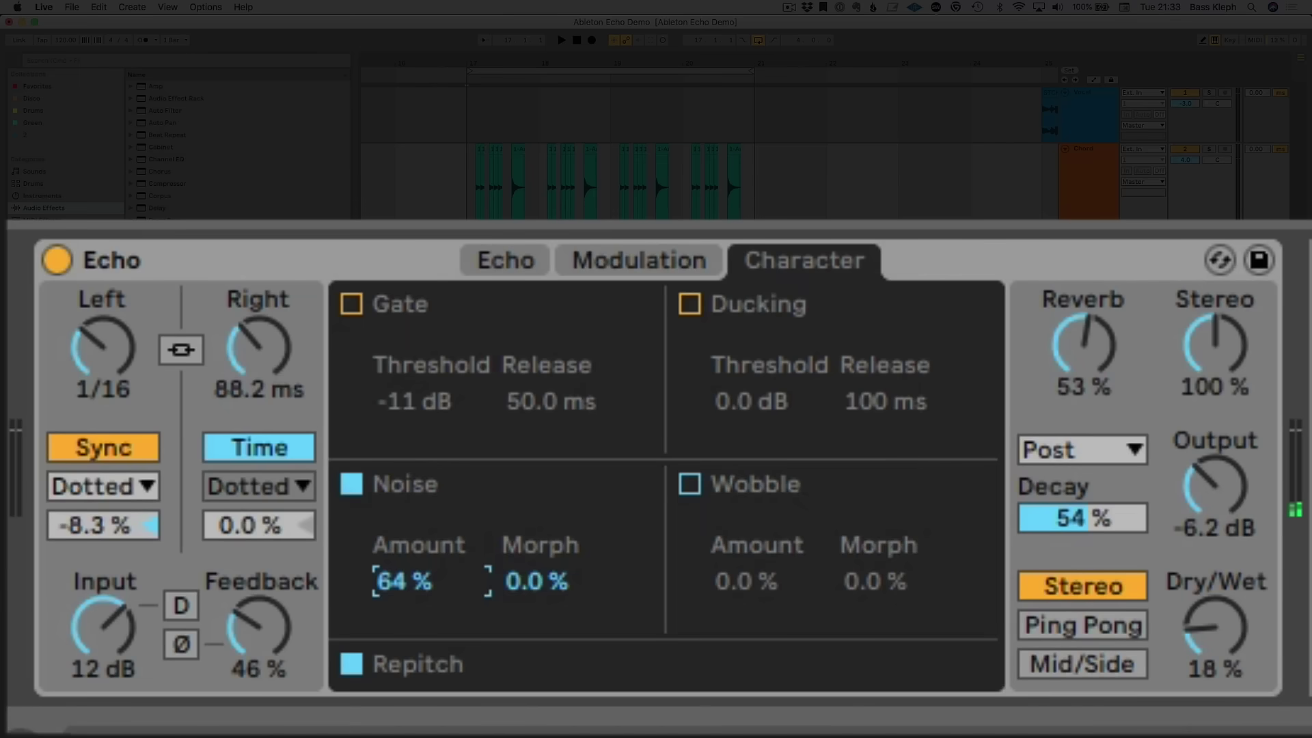
{"action": "left_click_drag", "start_coordinate": [403, 579], "coordinate": [405, 526]}
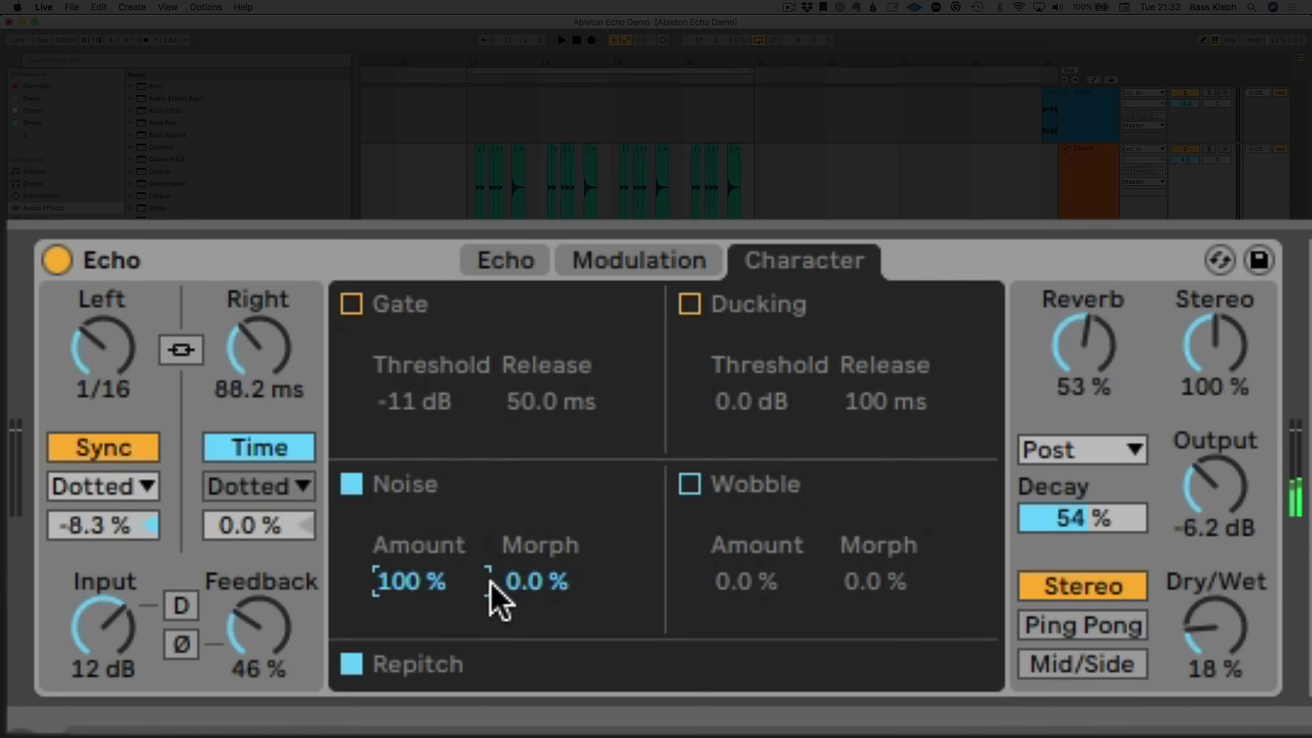
{"action": "mouse_move", "coordinate": [527, 579]}
{"action": "left_mouse_down"}
{"action": "mouse_move", "coordinate": [526, 499]}
{"action": "mouse_move", "coordinate": [527, 563]}
{"action": "left_mouse_up"}
{"action": "mouse_move", "coordinate": [404, 578]}
{"action": "left_mouse_down"}
{"action": "mouse_move", "coordinate": [404, 645]}
{"action": "mouse_move", "coordinate": [404, 567]}
{"action": "left_mouse_up"}
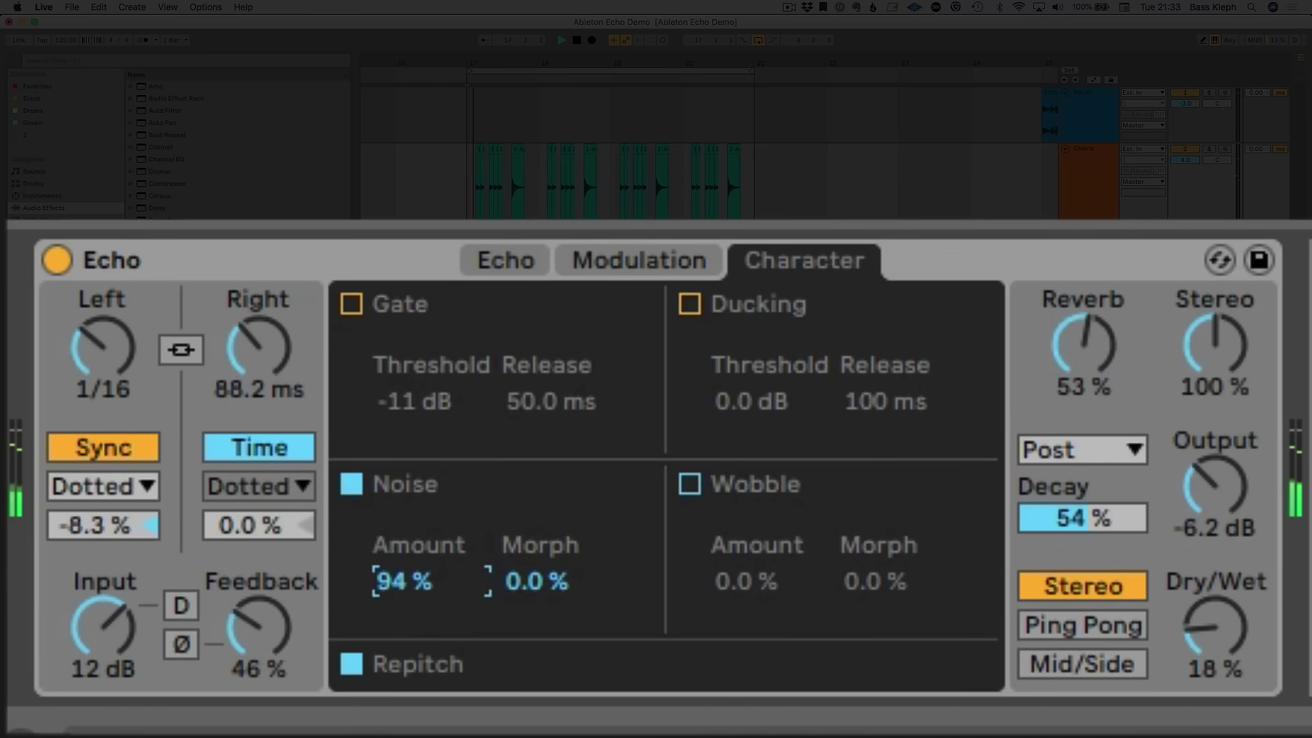
{"action": "left_click_drag", "start_coordinate": [523, 581], "coordinate": [523, 567]}
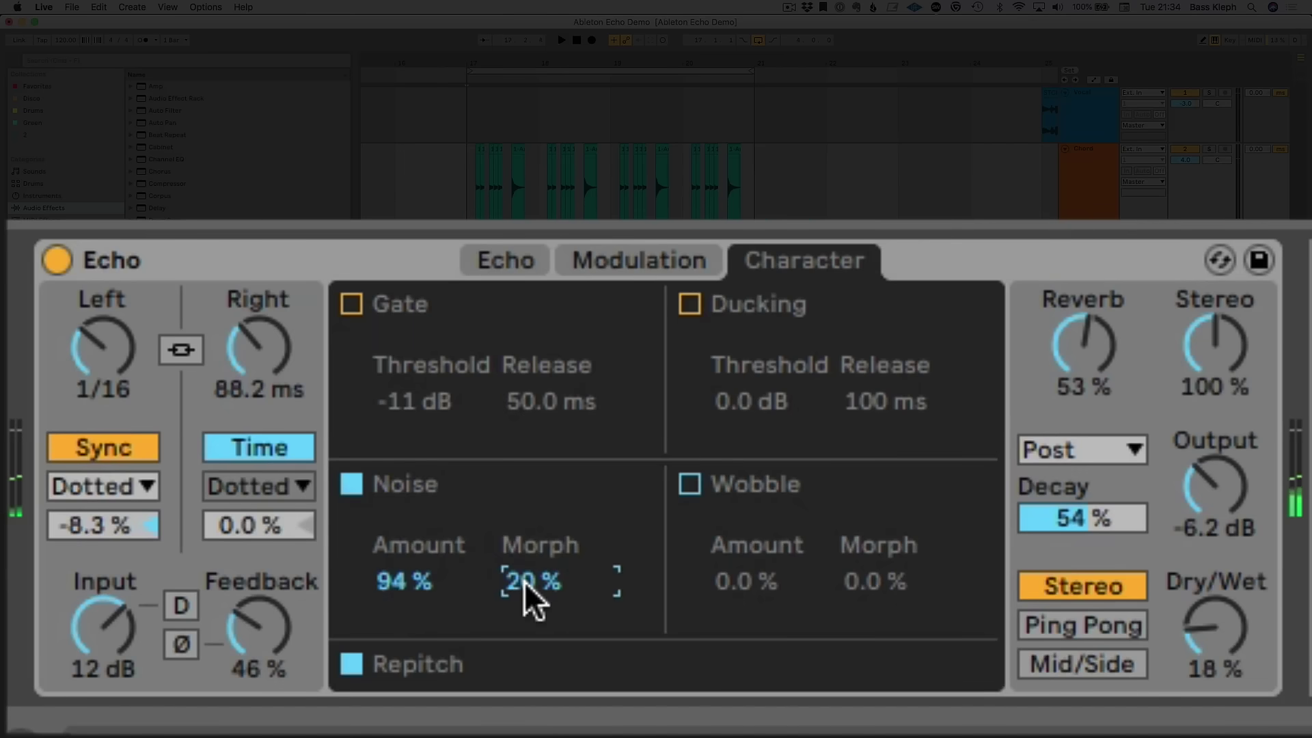
Enable the Gate and, during playback, leave Noise at 100% with Morph reset to 0%.
{"action": "left_click", "coordinate": [350, 302]}
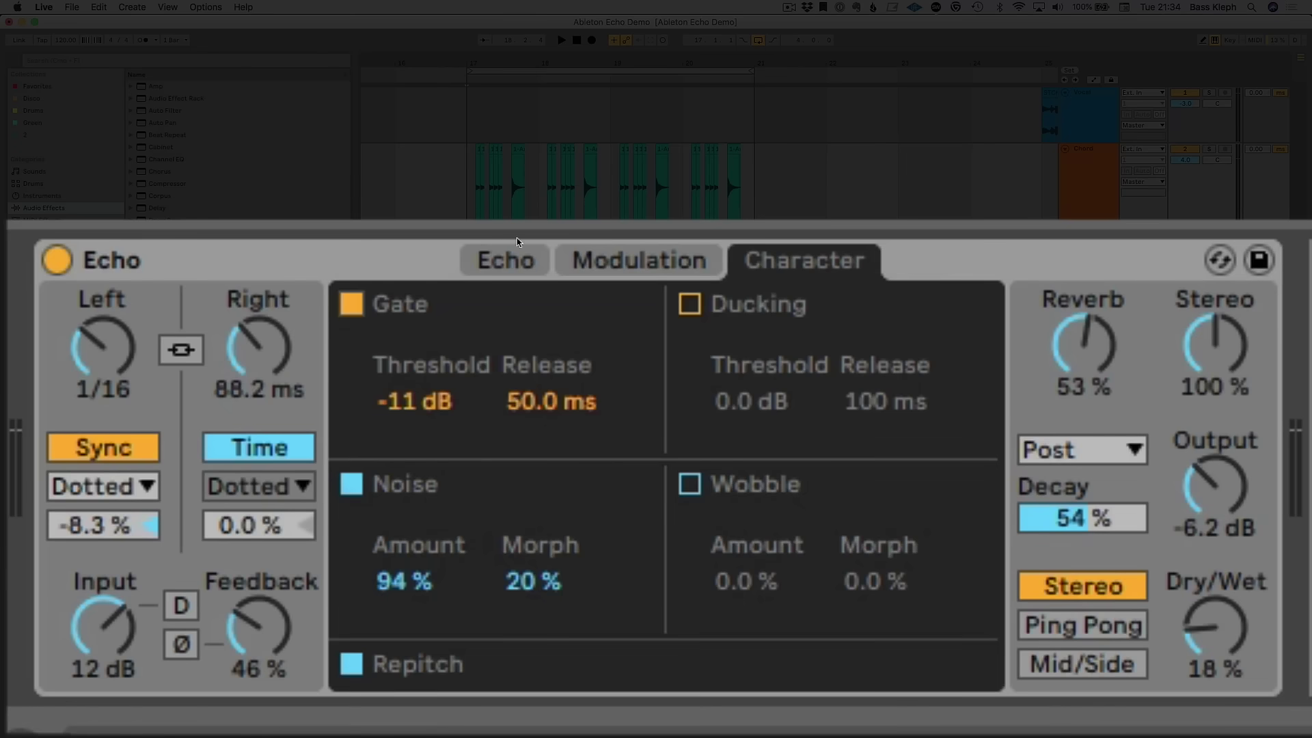
{"action": "key", "text": "space"}
{"action": "mouse_move", "coordinate": [404, 593]}
{"action": "left_mouse_down"}
{"action": "mouse_move", "coordinate": [441, 585]}
{"action": "mouse_move", "coordinate": [410, 581]}
{"action": "left_mouse_up"}
{"action": "left_click", "coordinate": [515, 591]}
{"action": "key", "text": "Delete"}
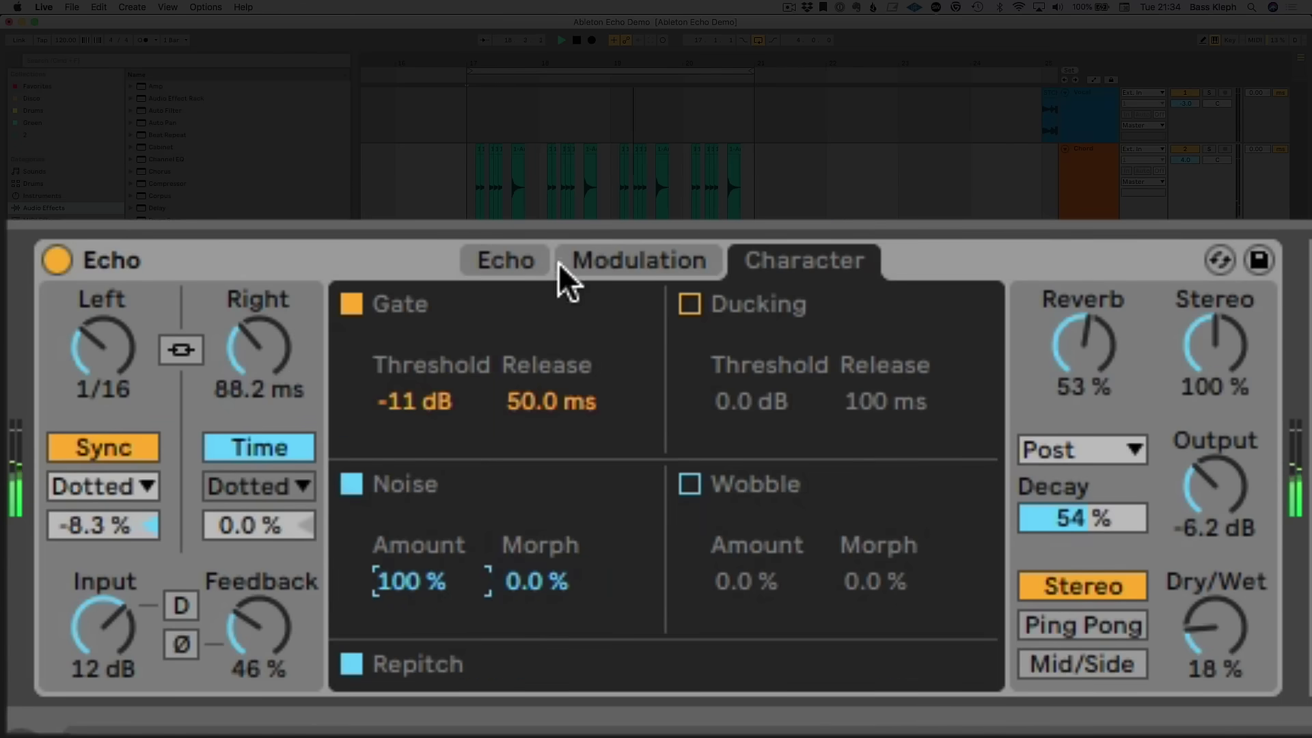
{"action": "left_click", "coordinate": [513, 260]}
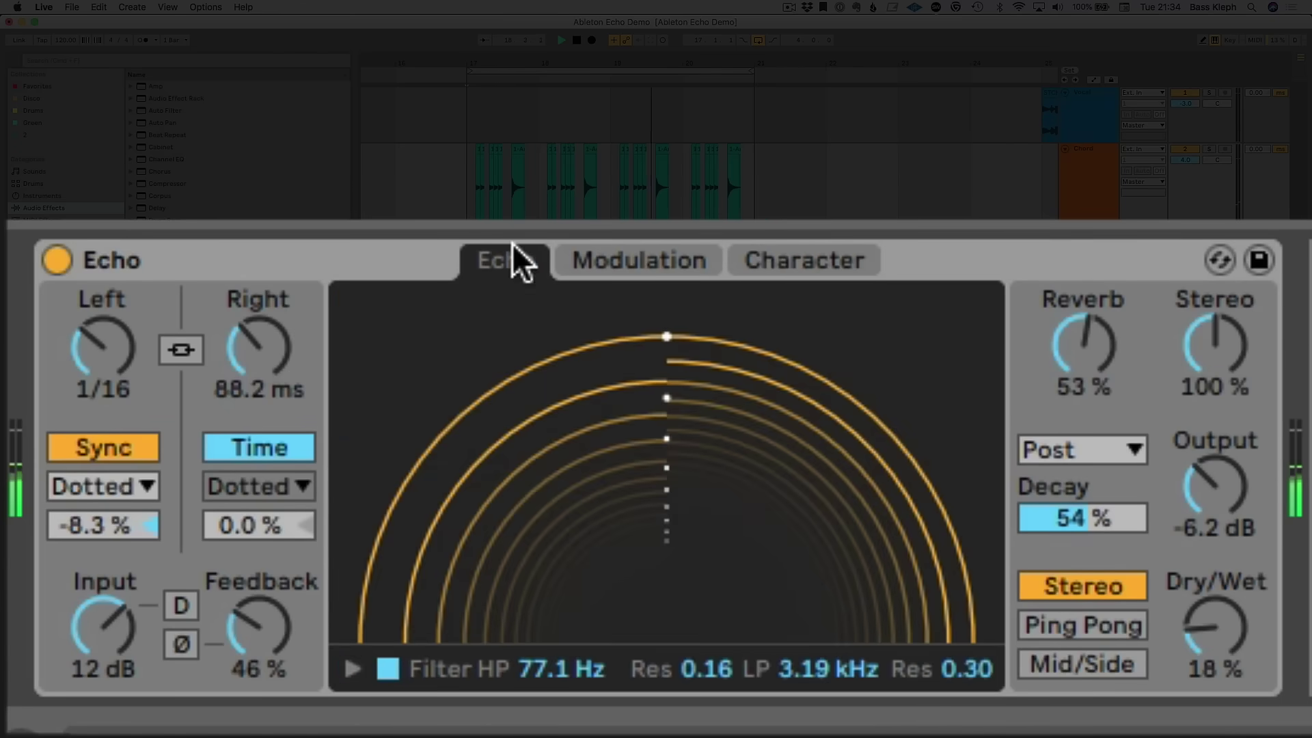
Expand the Echo's filter and move the low-pass cutoff up to about 5.6 kHz.
{"action": "left_click", "coordinate": [352, 668]}
{"action": "left_click_drag", "start_coordinate": [817, 514], "coordinate": [867, 513]}
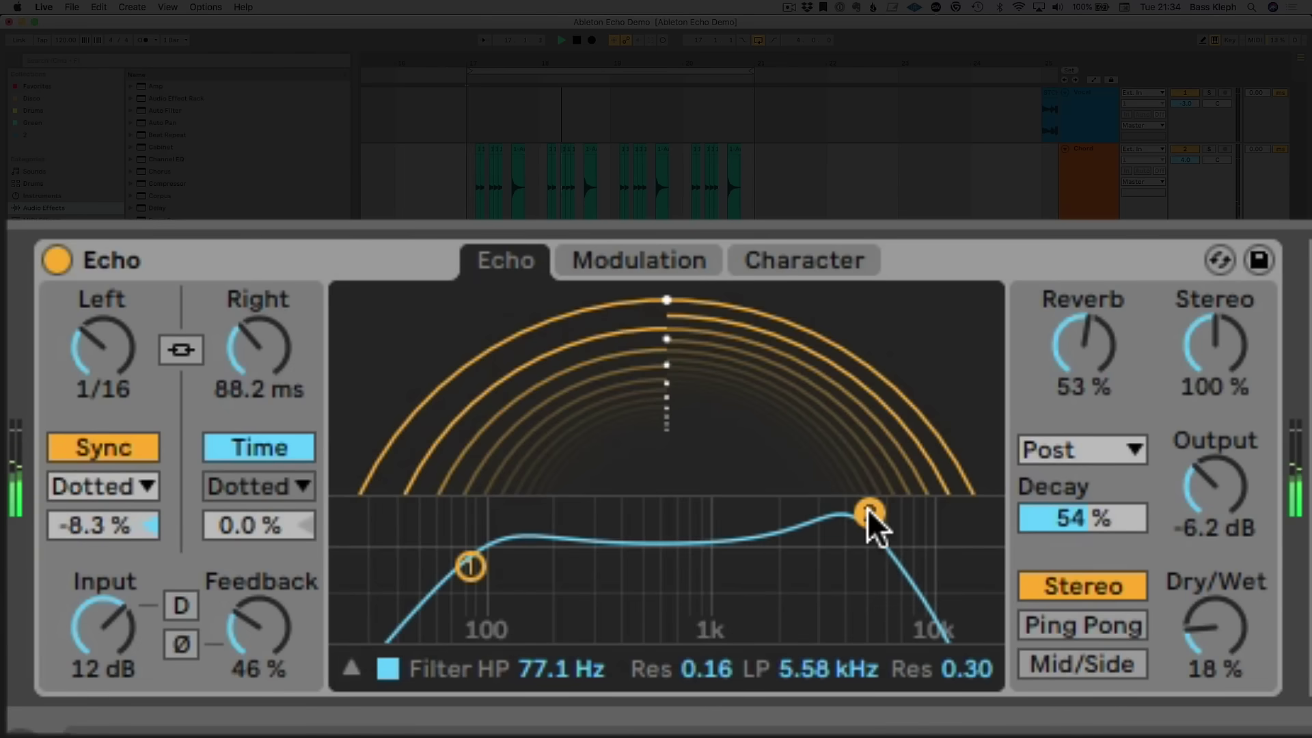
{"action": "left_click", "coordinate": [782, 260]}
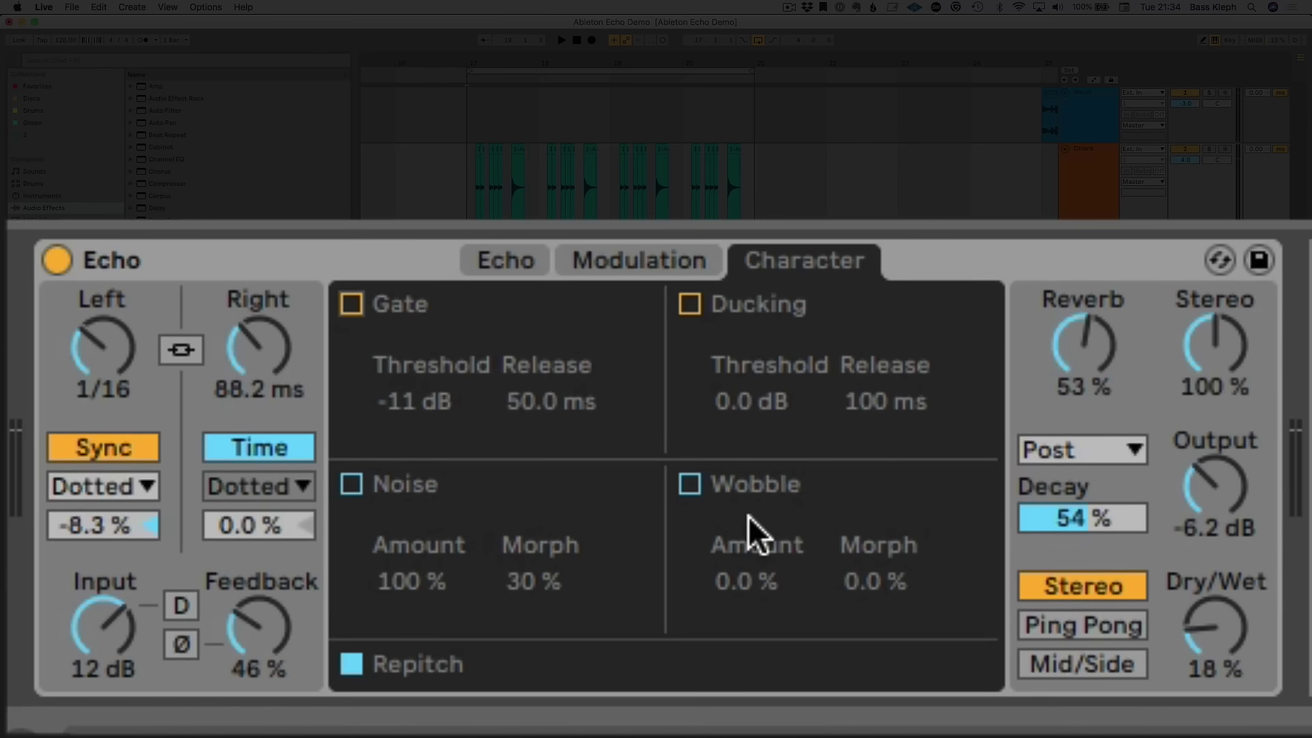
Turn on Wobble and, while listening, settle on 11% wobble amount with morph reset to 0%.
{"action": "left_click", "coordinate": [687, 482]}
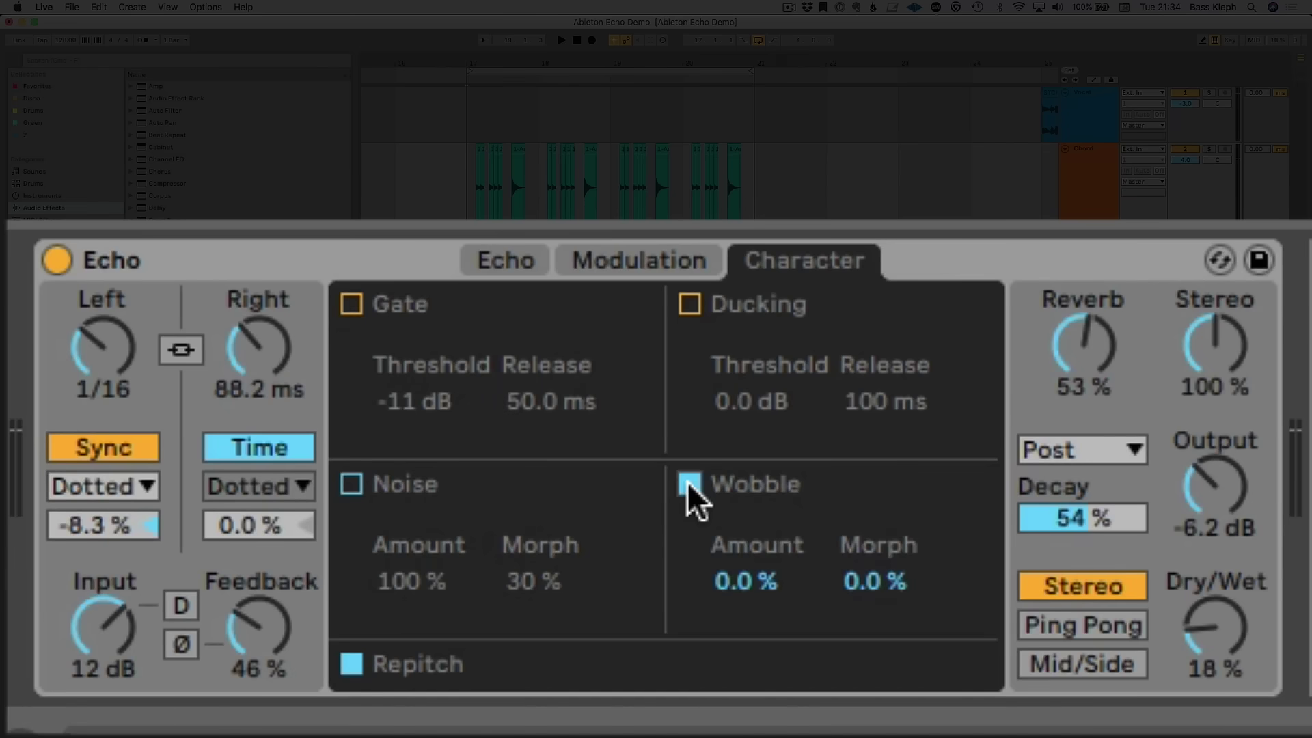
{"action": "left_click", "coordinate": [643, 268]}
{"action": "left_click", "coordinate": [835, 272]}
{"action": "key", "text": "space"}
{"action": "mouse_move", "coordinate": [748, 586]}
{"action": "left_mouse_down"}
{"action": "mouse_move", "coordinate": [748, 519]}
{"action": "mouse_move", "coordinate": [750, 594]}
{"action": "mouse_move", "coordinate": [753, 580]}
{"action": "left_mouse_up"}
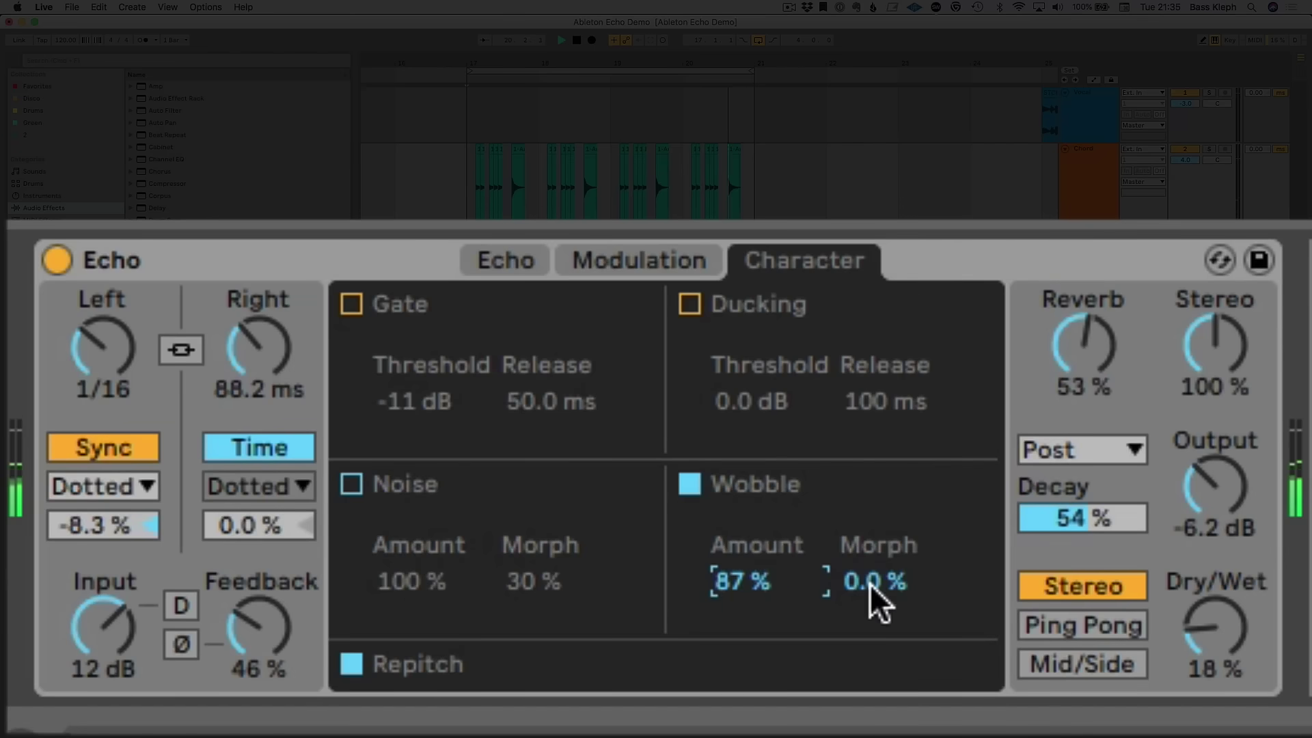
{"action": "left_click_drag", "start_coordinate": [870, 583], "coordinate": [871, 454]}
{"action": "left_click_drag", "start_coordinate": [878, 605], "coordinate": [878, 650]}
{"action": "left_click_drag", "start_coordinate": [721, 589], "coordinate": [721, 629]}
{"action": "left_click_drag", "start_coordinate": [854, 587], "coordinate": [849, 624]}
{"action": "left_click", "coordinate": [755, 605]}
{"action": "left_click_drag", "start_coordinate": [755, 605], "coordinate": [755, 610]}
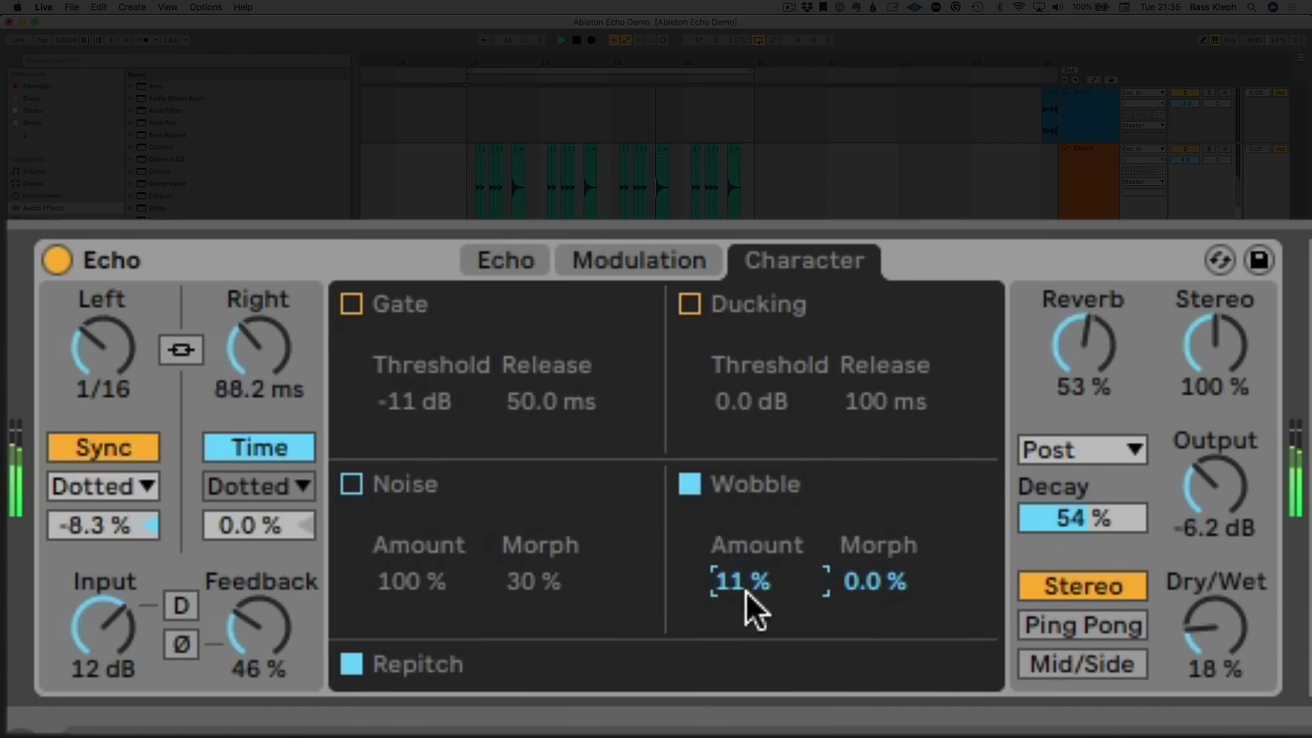
Re-enable Noise at 97% and the Gate, then move the four vocal clips to bar 17.
{"action": "left_click", "coordinate": [347, 483]}
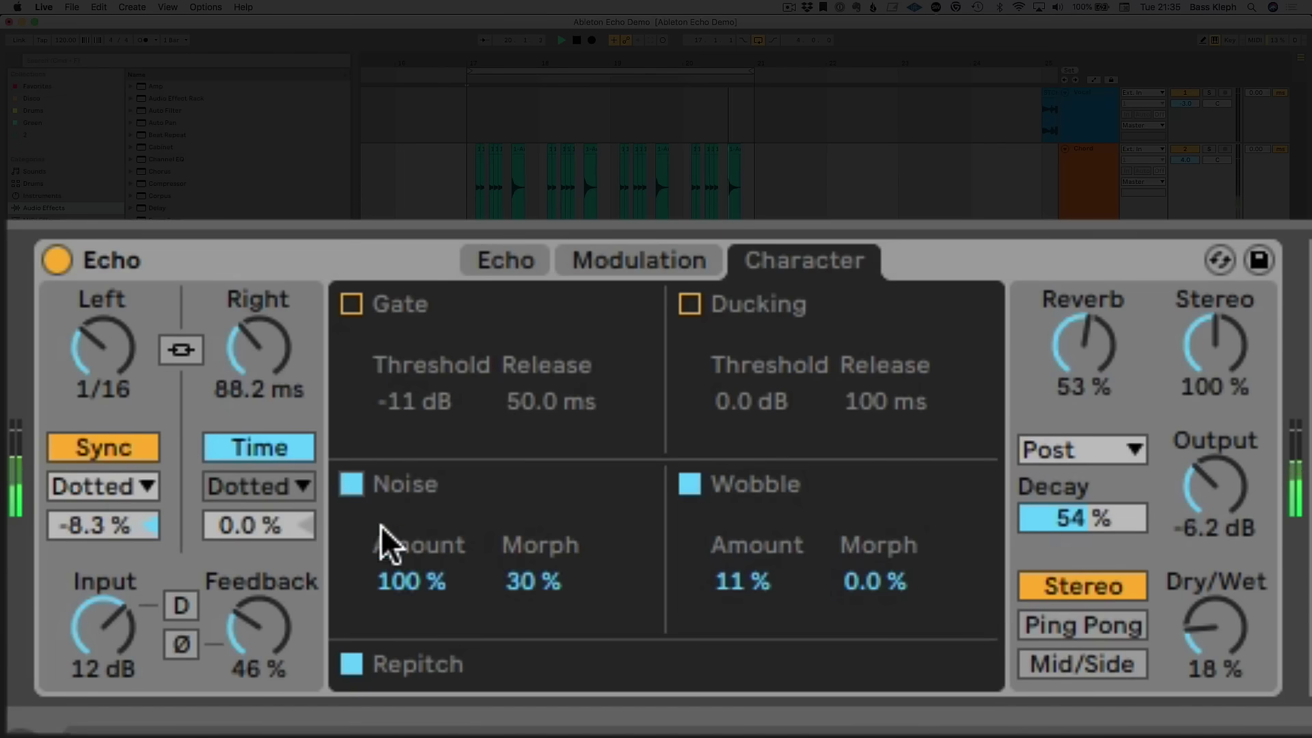
{"action": "left_click_drag", "start_coordinate": [416, 586], "coordinate": [417, 596]}
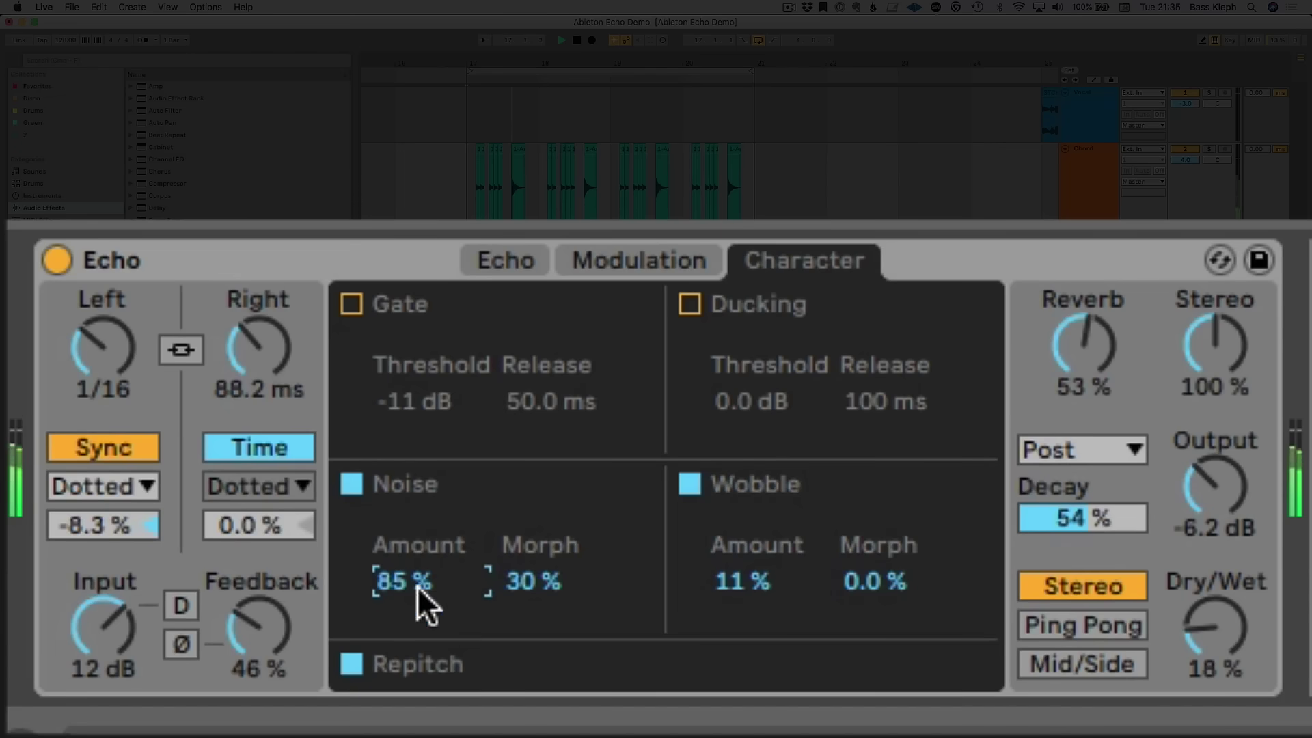
{"action": "left_click", "coordinate": [349, 305]}
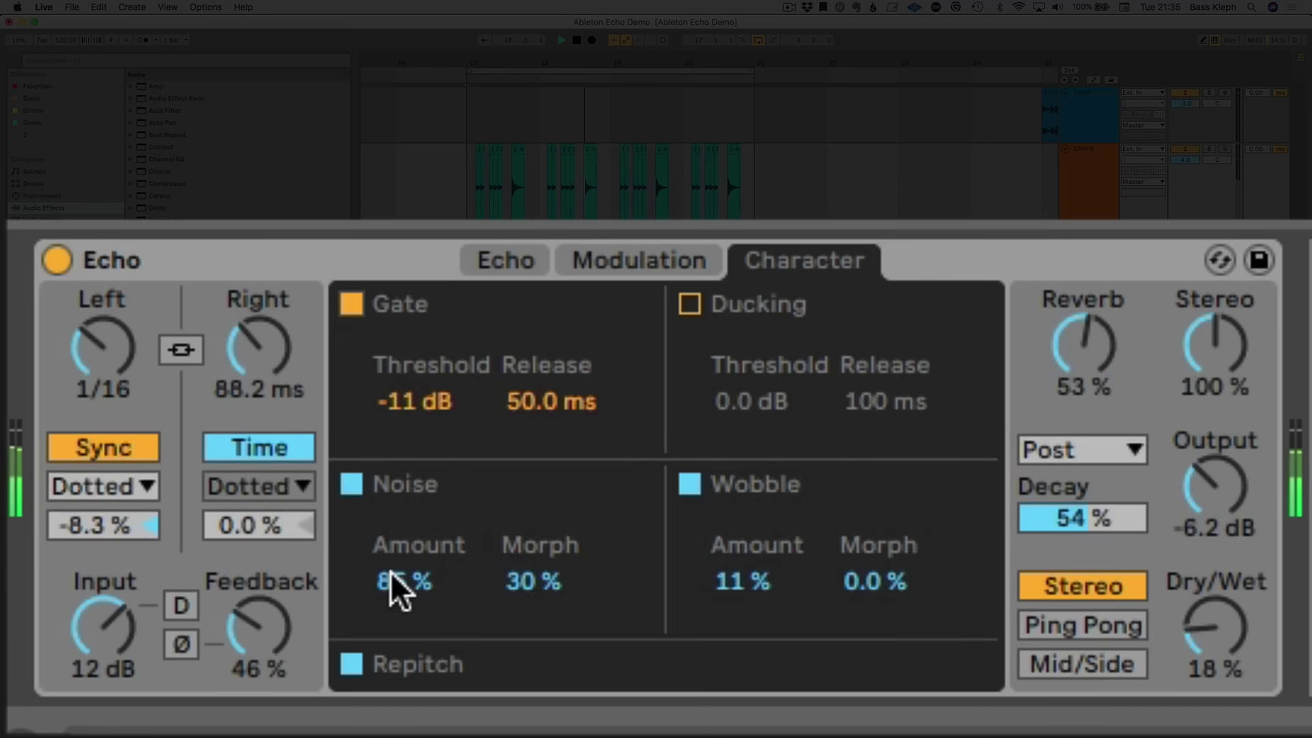
{"action": "left_click_drag", "start_coordinate": [405, 576], "coordinate": [407, 574]}
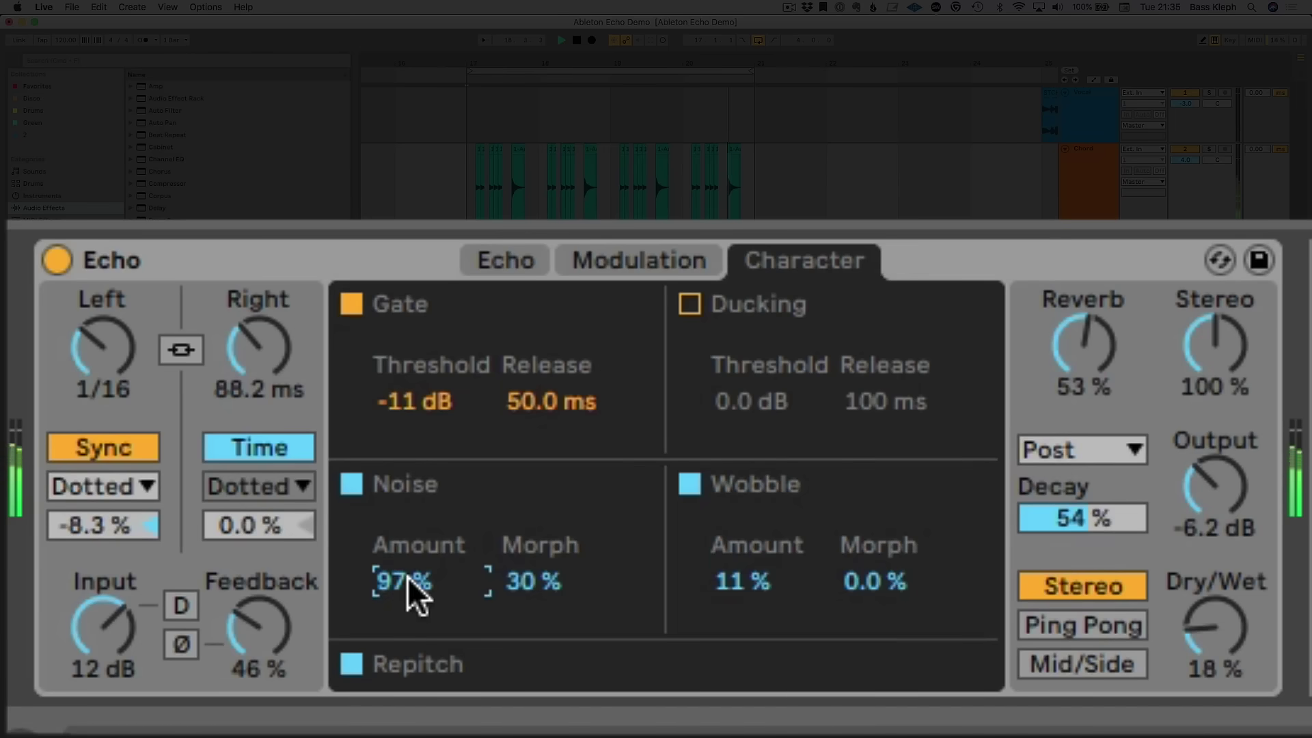
{"action": "left_click_drag", "start_coordinate": [703, 64], "coordinate": [975, 95]}
{"action": "left_click_drag", "start_coordinate": [860, 94], "coordinate": [623, 102]}
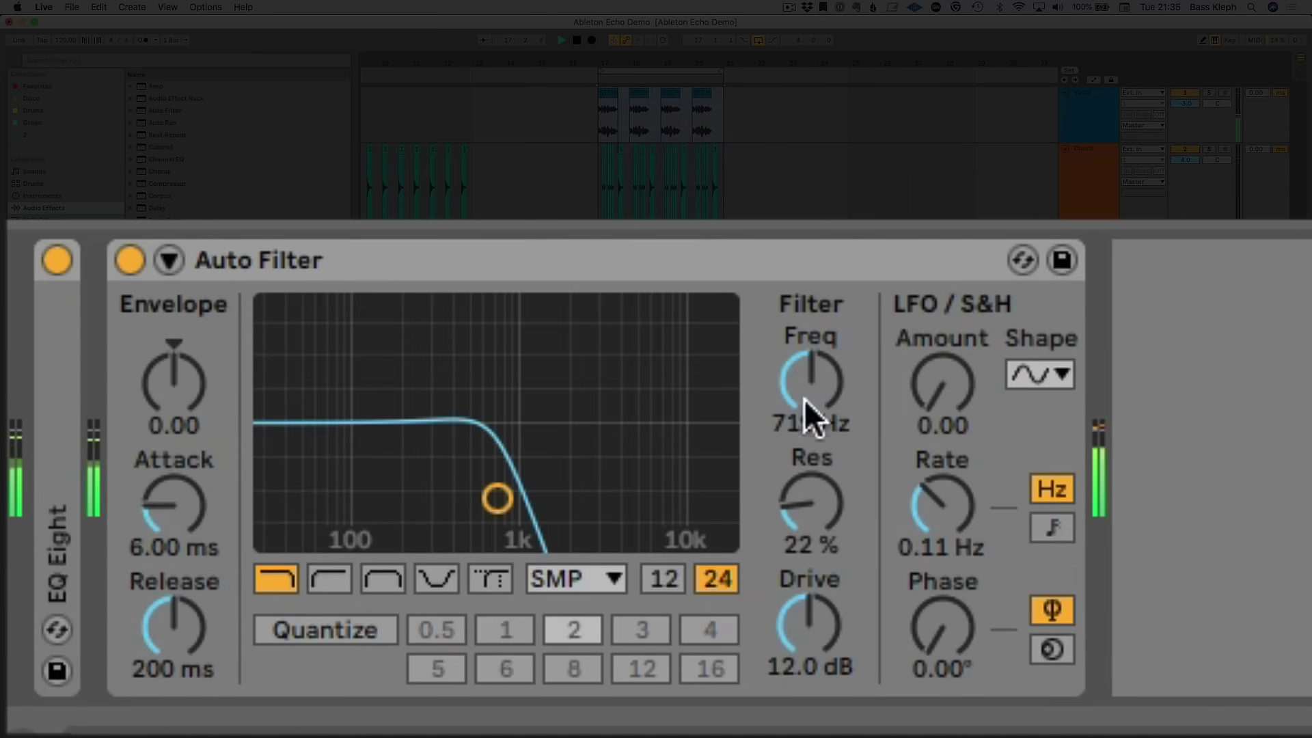
Sweep the Auto Filter's low-pass cutoff up to 13.1 kHz.
{"action": "left_click_drag", "start_coordinate": [810, 328], "coordinate": [811, 234]}
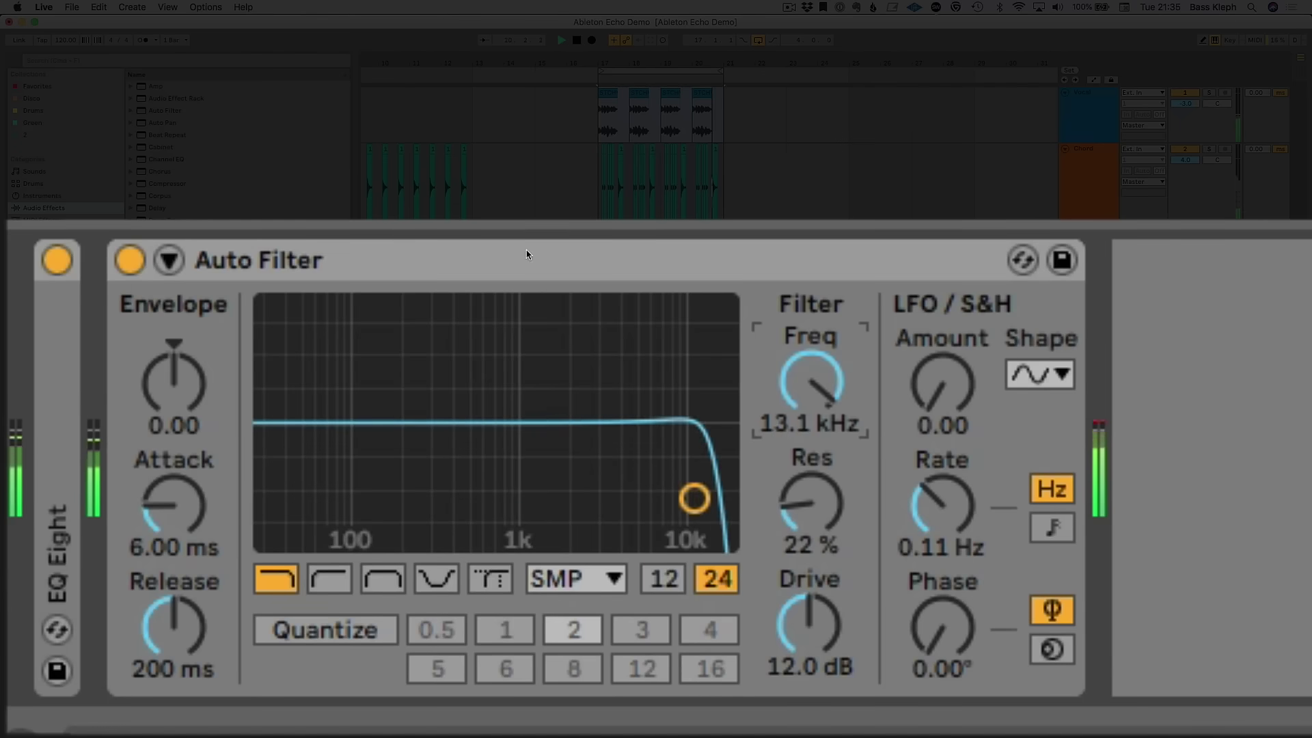